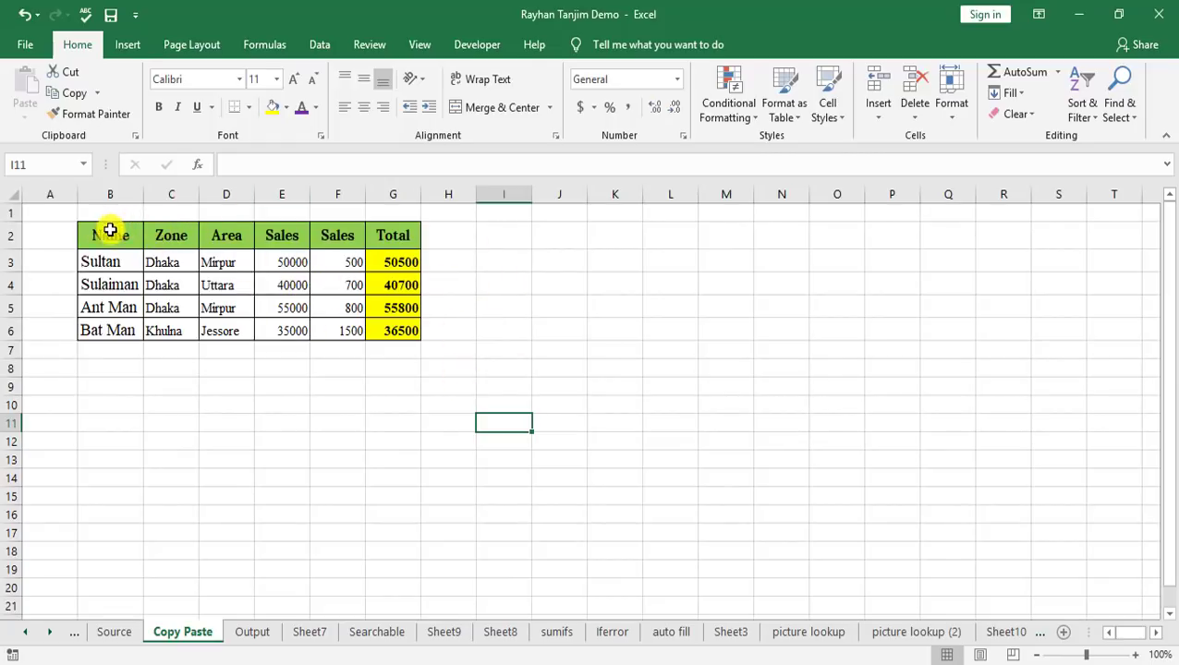
# Copy the sales table B2:G6, paste a trial copy at J6, then undo that paste.
pyautogui.moveTo(106, 231)
pyautogui.mouseDown()
pyautogui.moveTo(250, 267)
pyautogui.moveTo(392, 334)
pyautogui.mouseUp()
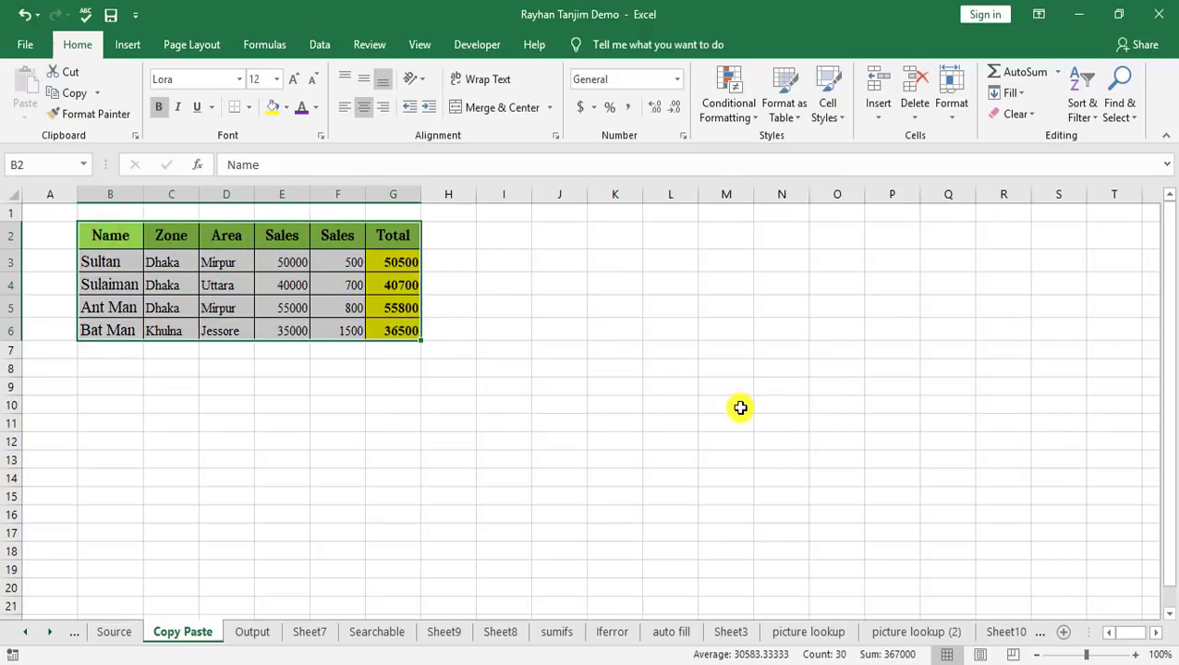
pyautogui.hotkey('ctrl', 'c')
pyautogui.click(558, 330)
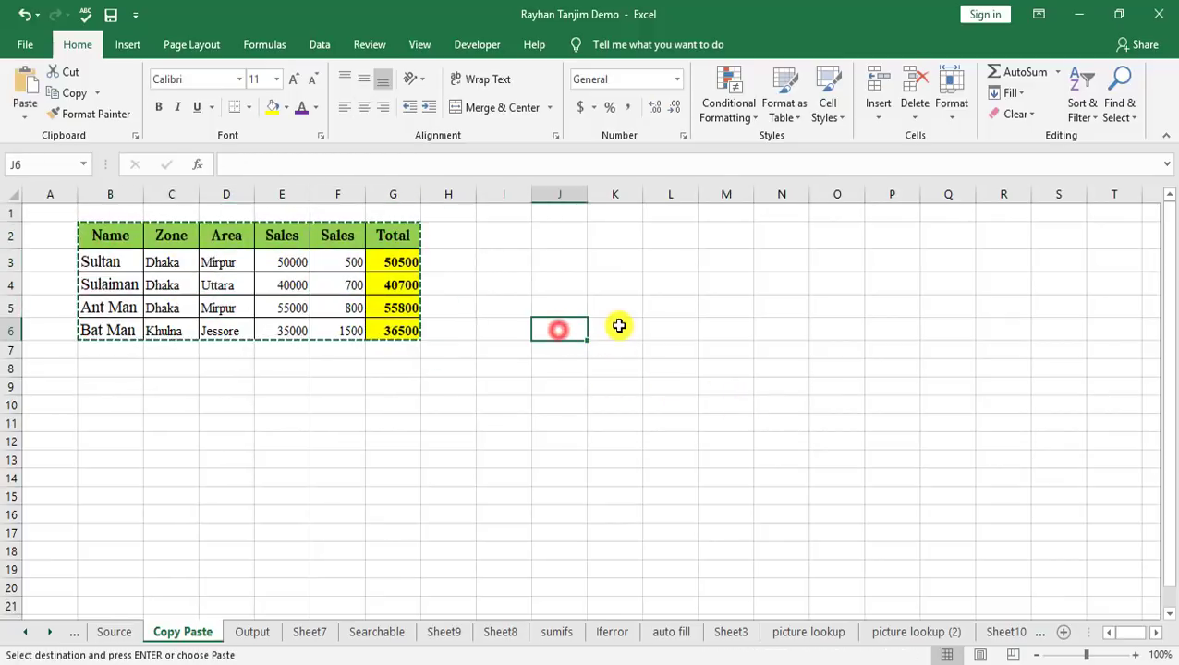
pyautogui.hotkey('ctrl', 'v')
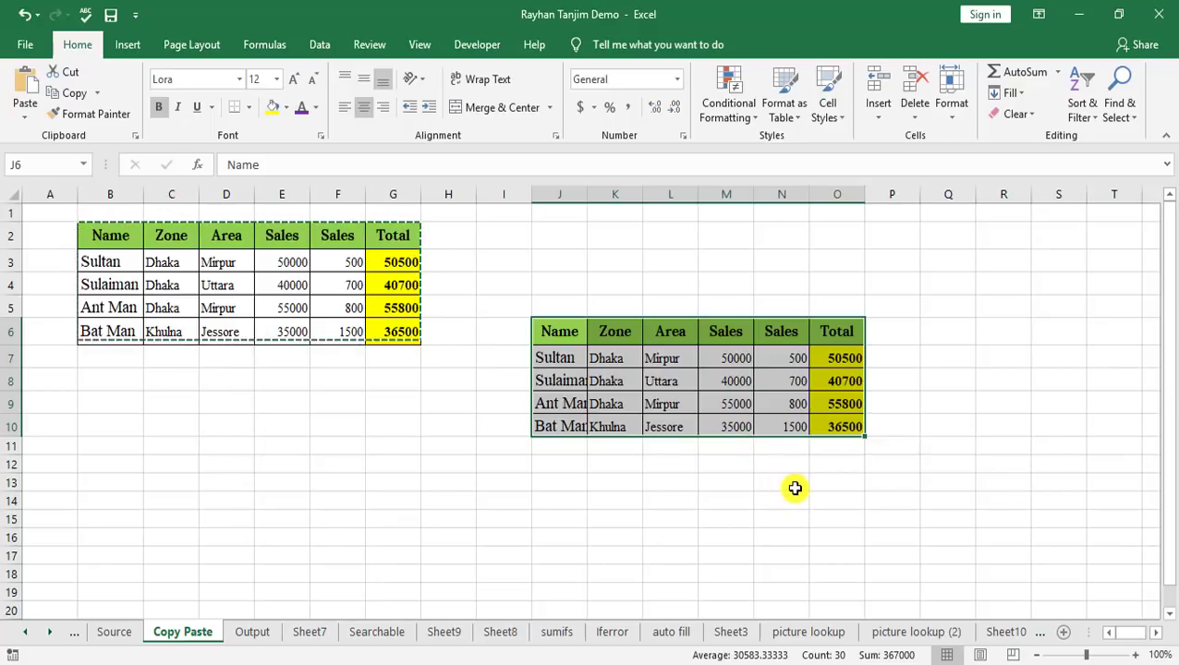
pyautogui.hotkey('ctrl', 'z')
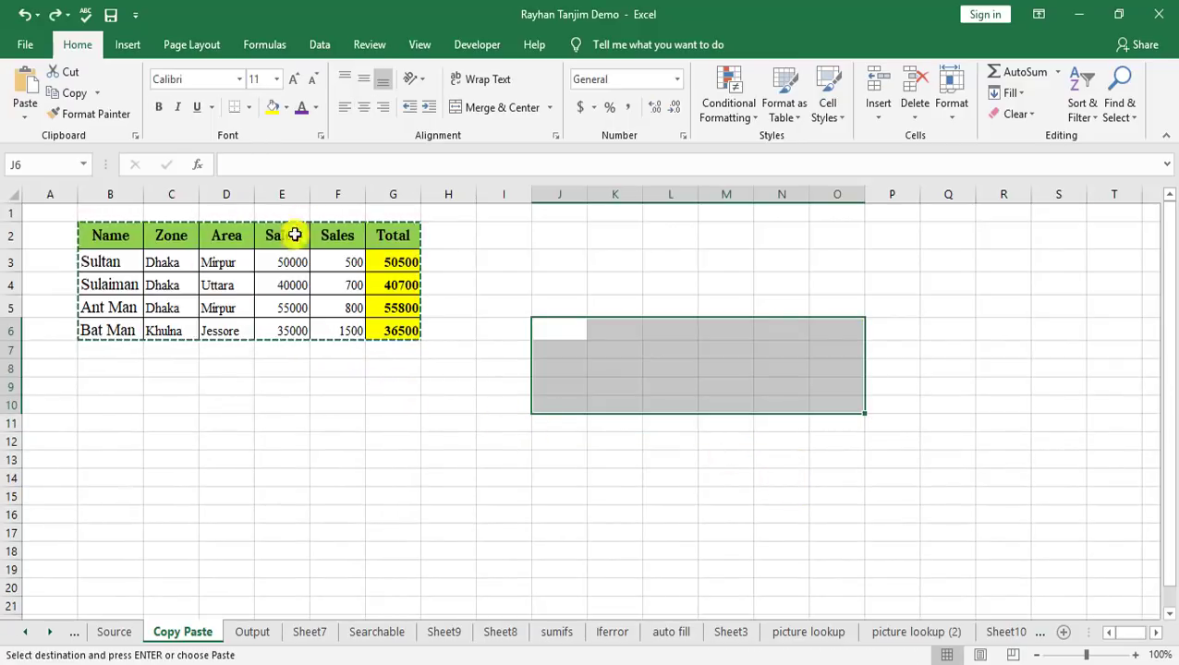
# Try Paste Special at J5, then inspect the Sales values 50000 and 500 and the Total SUM formula.
pyautogui.click(567, 302)
pyautogui.rightClick(568, 302)
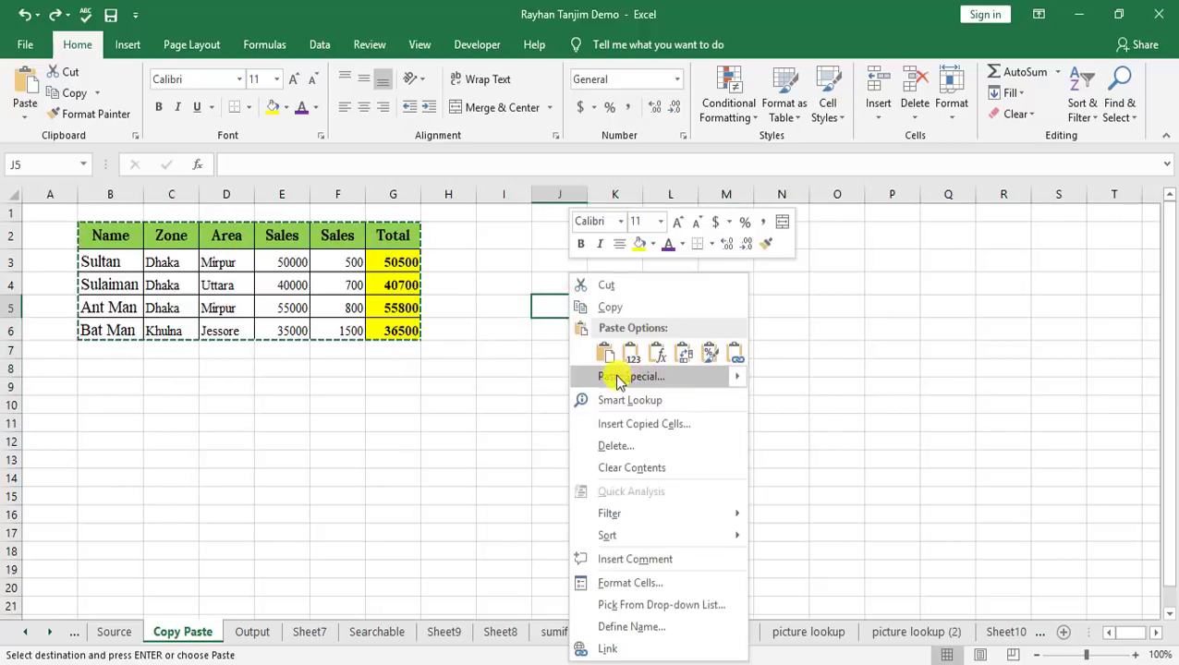
pyautogui.click(661, 378)
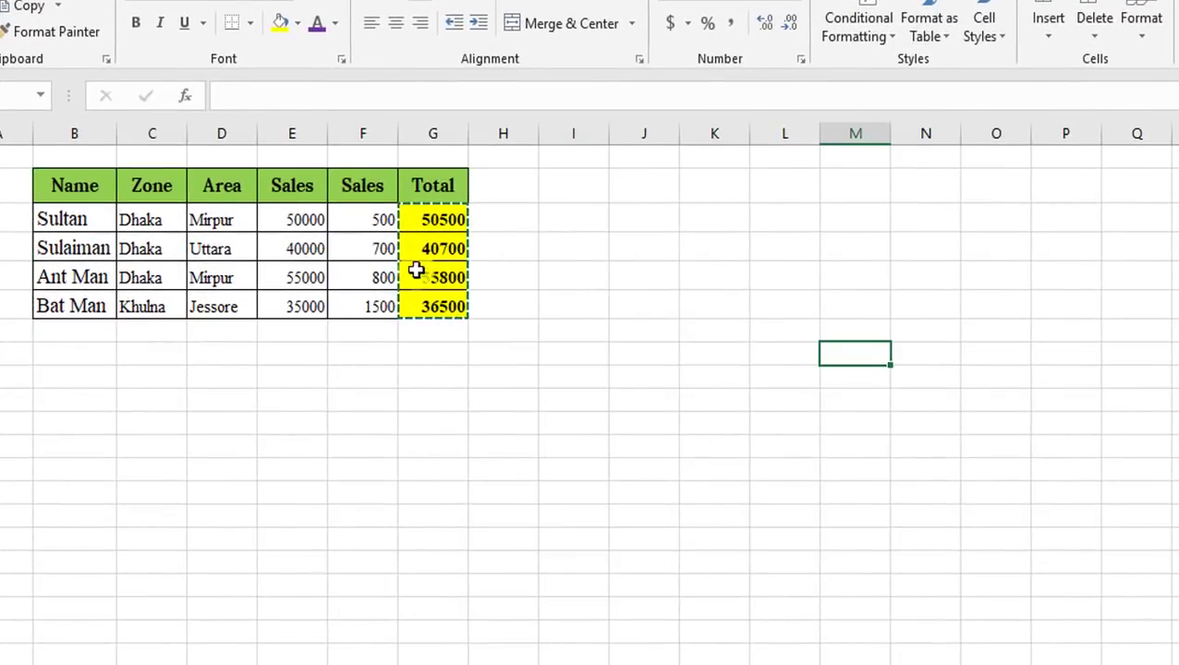
pyautogui.click(440, 215)
pyautogui.click(288, 215)
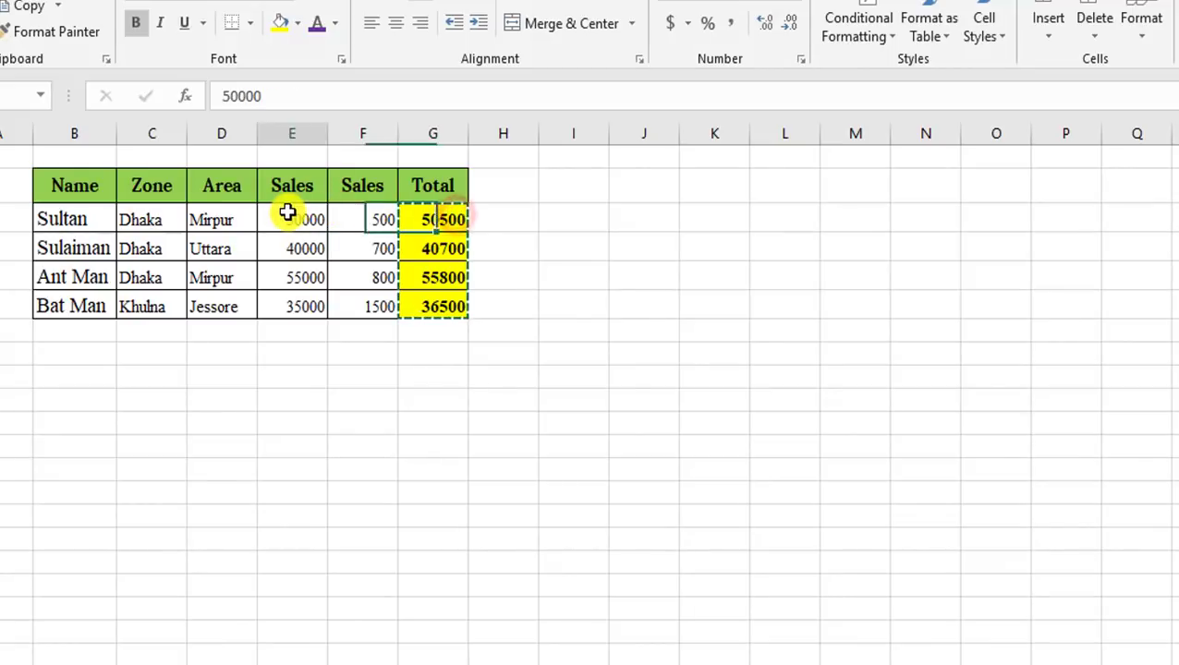
pyautogui.click(386, 217)
pyautogui.click(445, 218)
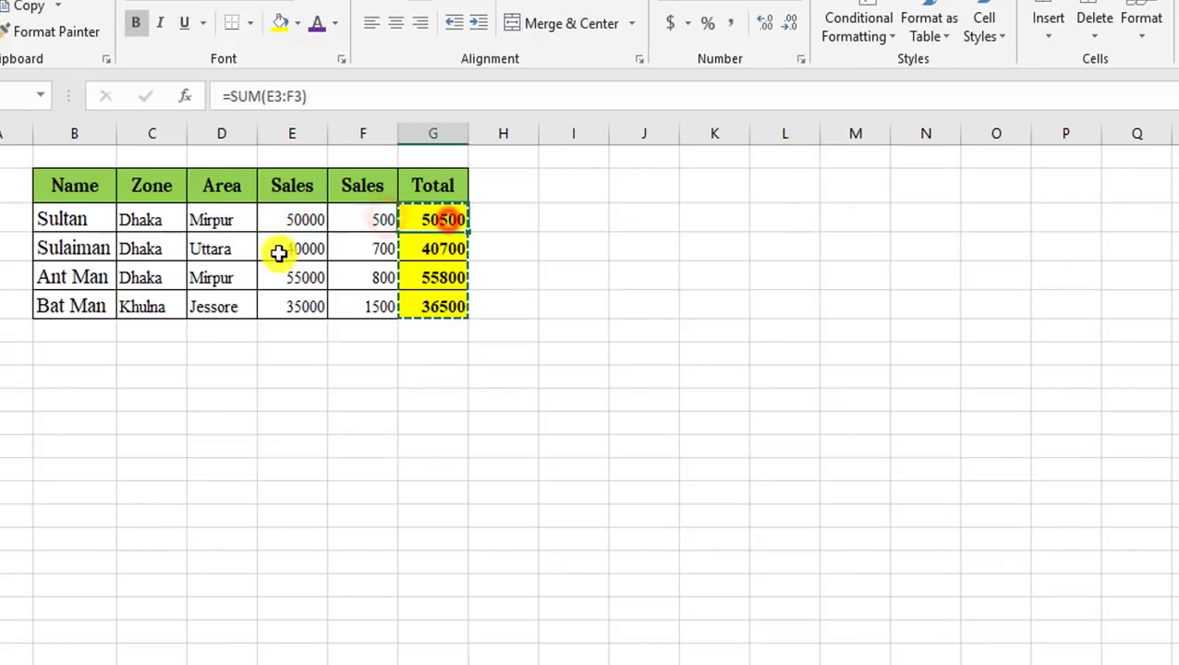
pyautogui.click(277, 251)
pyautogui.click(365, 248)
pyautogui.click(441, 247)
# Take the Total cells G3:G6 and paste only their formulas into J3.
pyautogui.moveTo(453, 223); pyautogui.dragTo(449, 290)
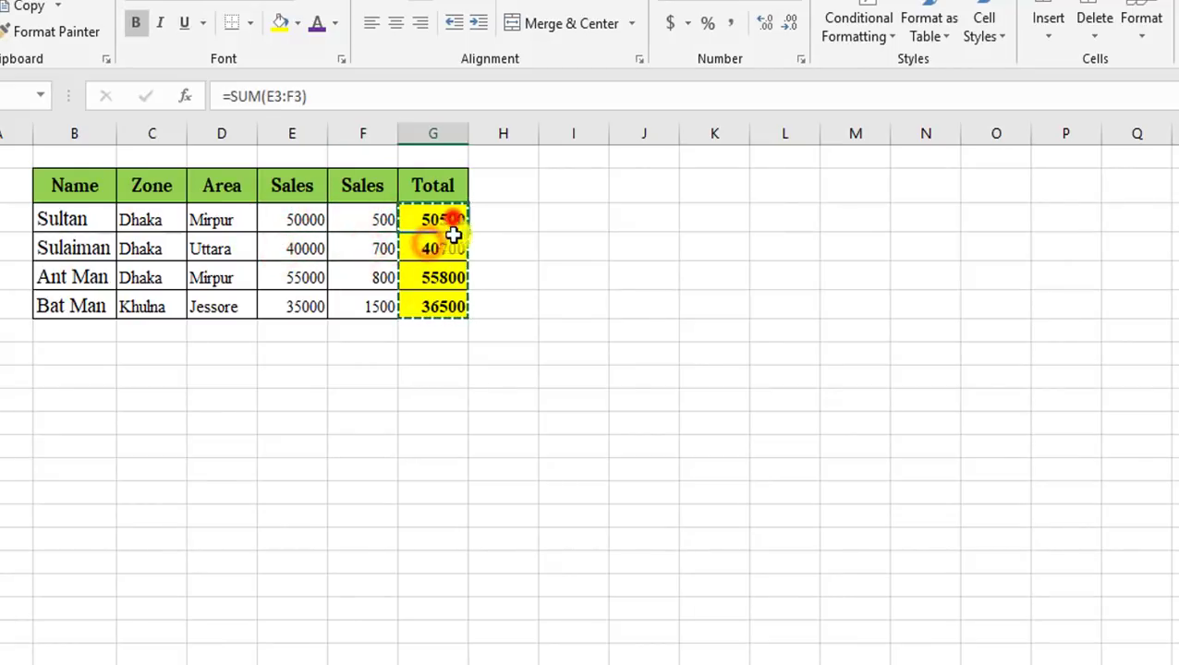
pyautogui.hotkey('ctrl', 'v')
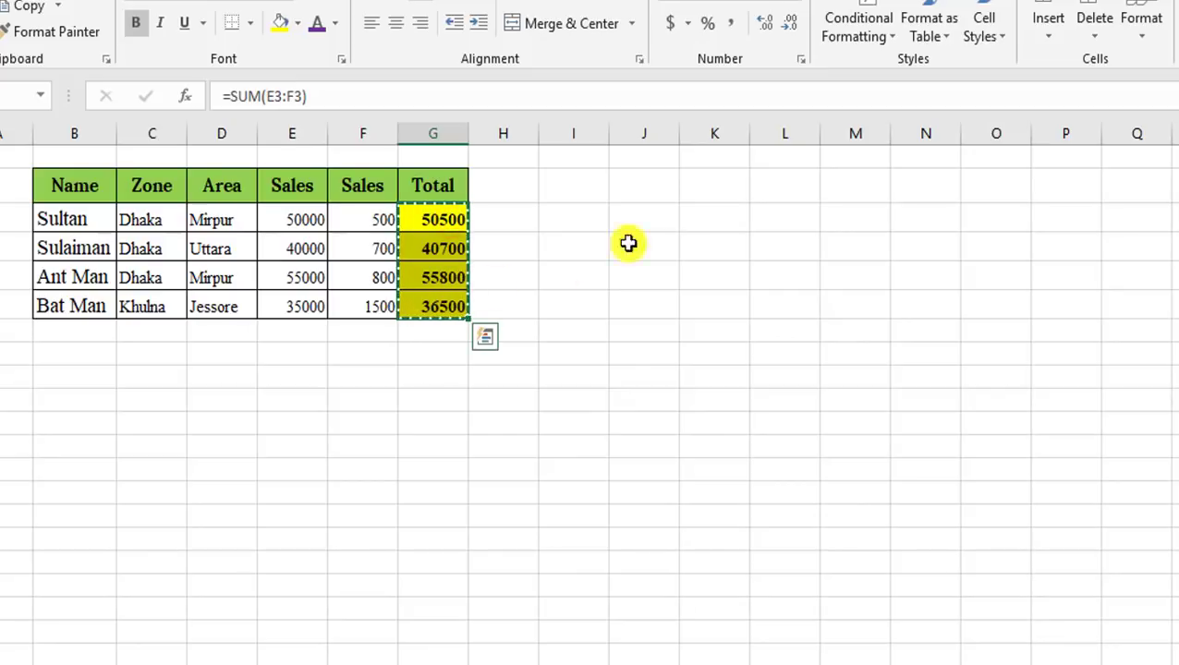
pyautogui.rightClick(648, 217)
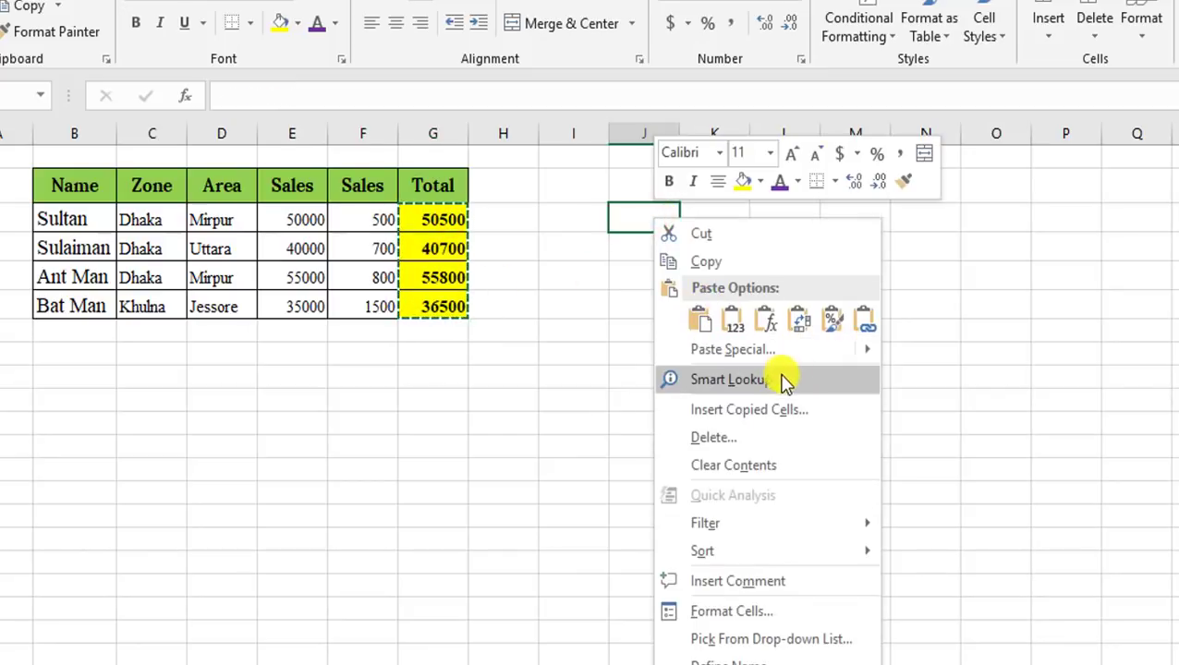
pyautogui.click(758, 351)
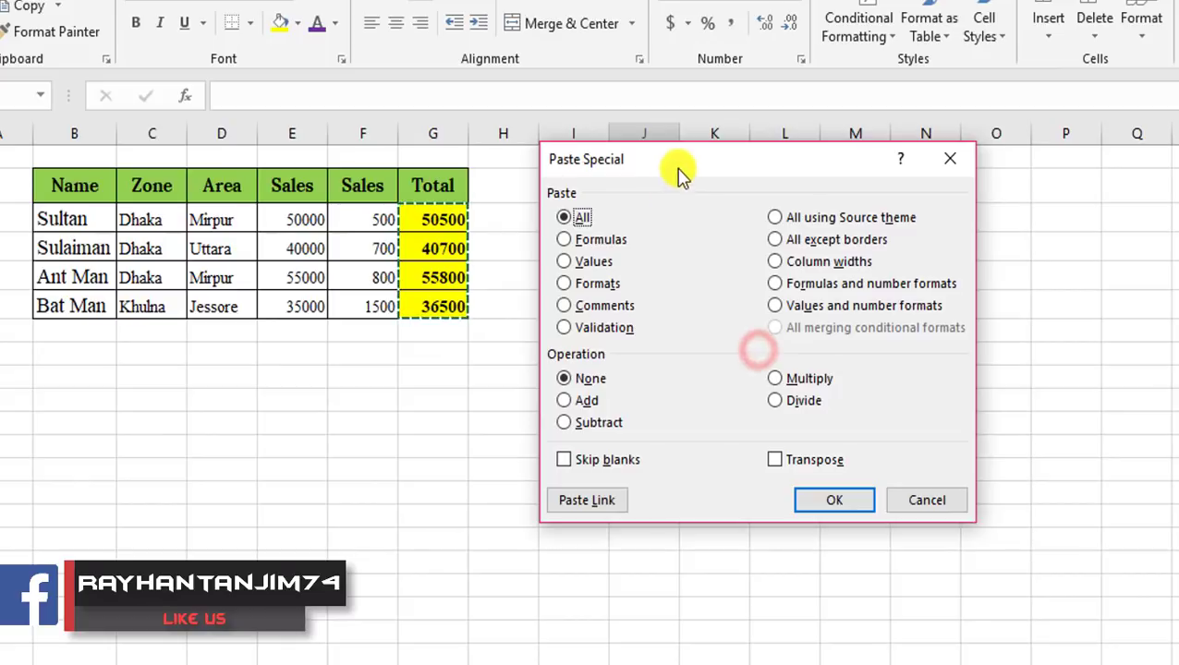
pyautogui.moveTo(679, 167); pyautogui.dragTo(1040, 211)
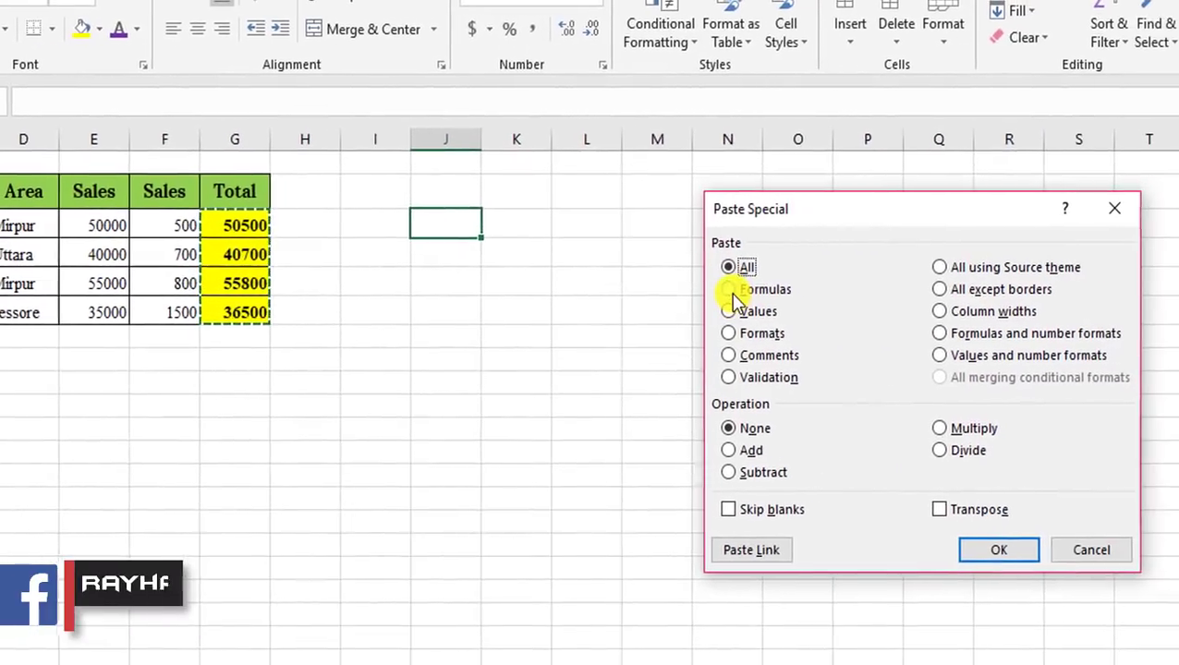
pyautogui.click(928, 284)
pyautogui.click(988, 551)
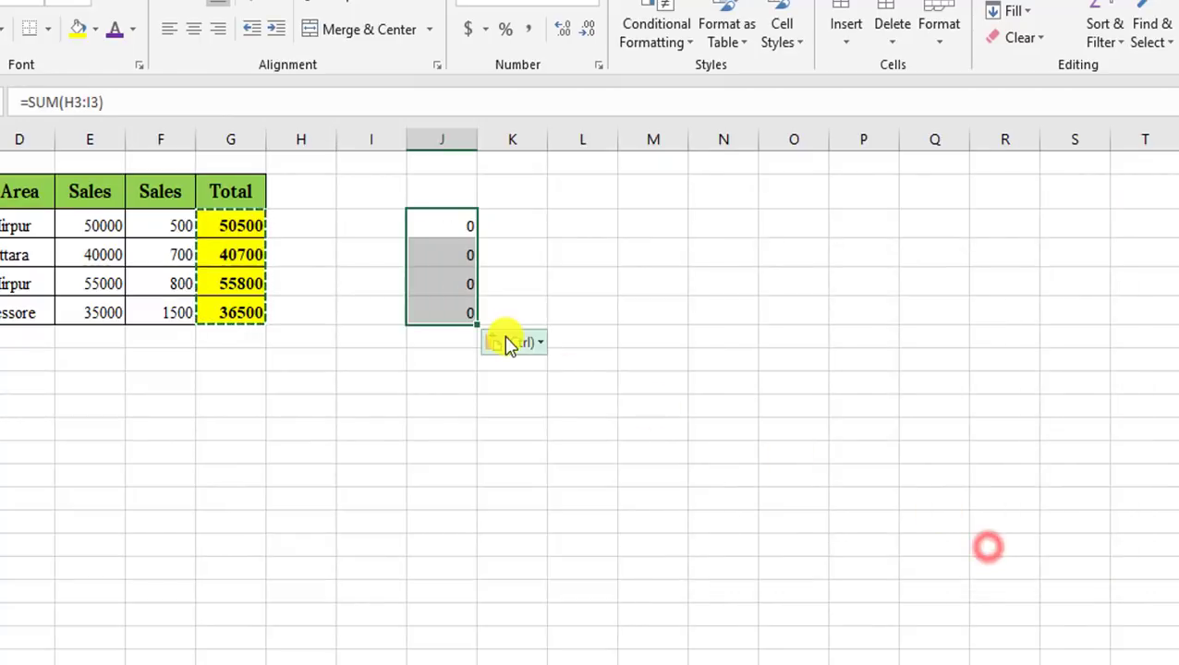
# Inspect the pasted formulas in J3:J6, which sum the empty H and I cells to 0.
pyautogui.click(463, 229)
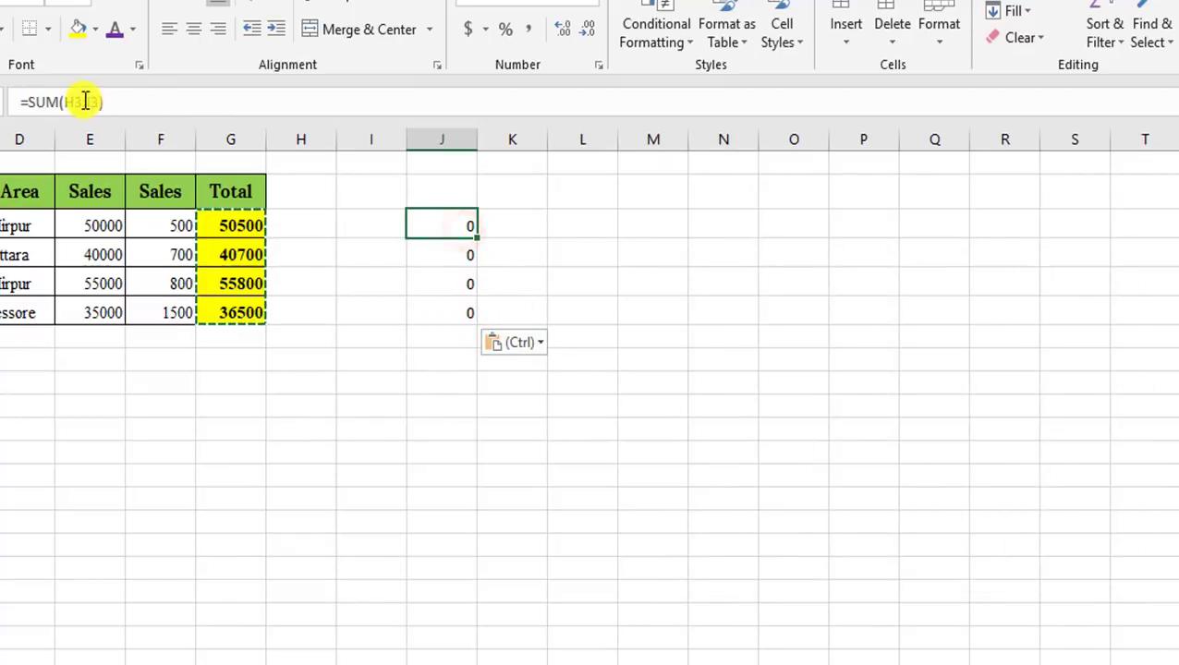
pyautogui.click(466, 250)
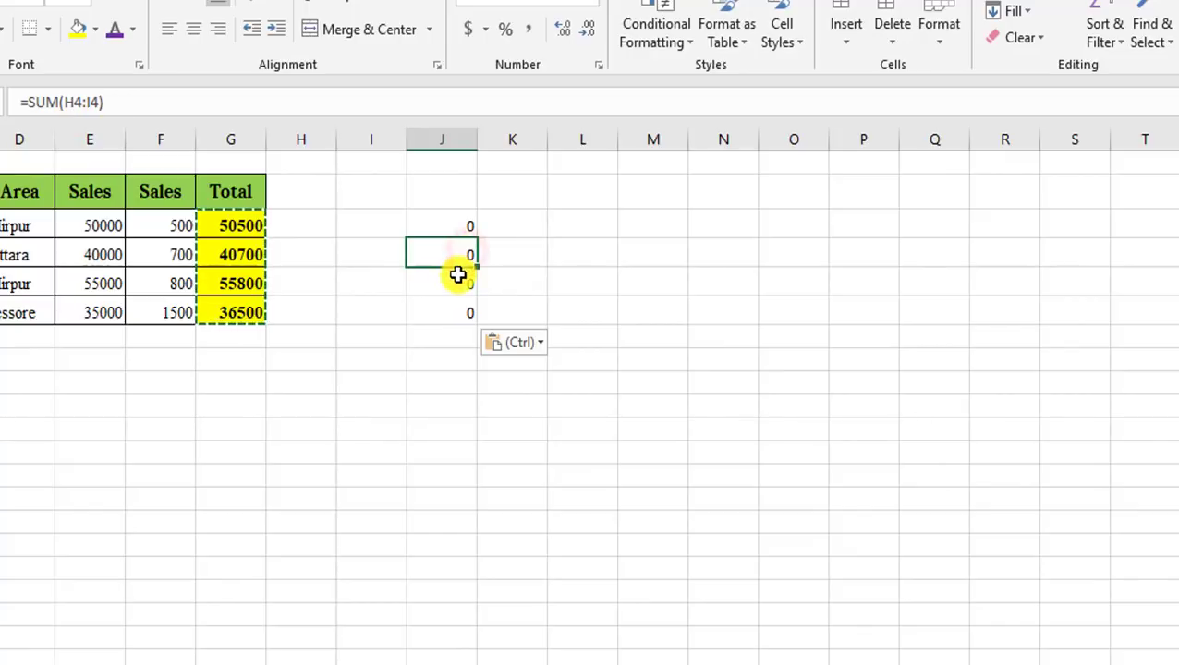
pyautogui.click(458, 277)
pyautogui.click(460, 313)
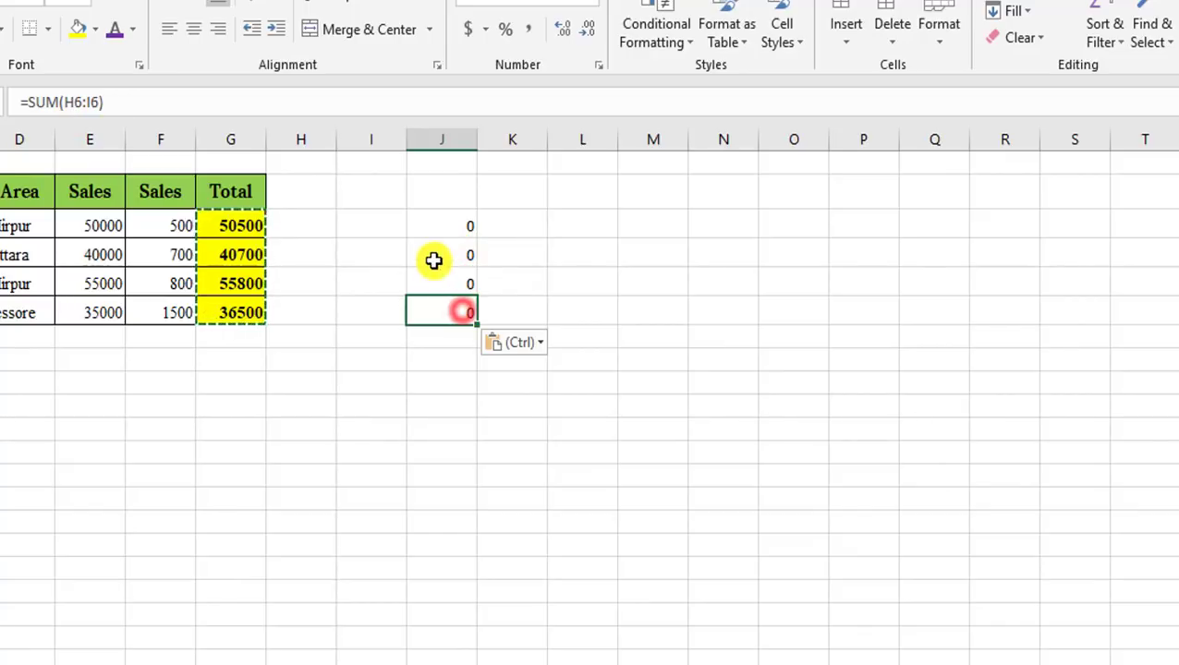
pyautogui.moveTo(449, 223); pyautogui.dragTo(461, 305)
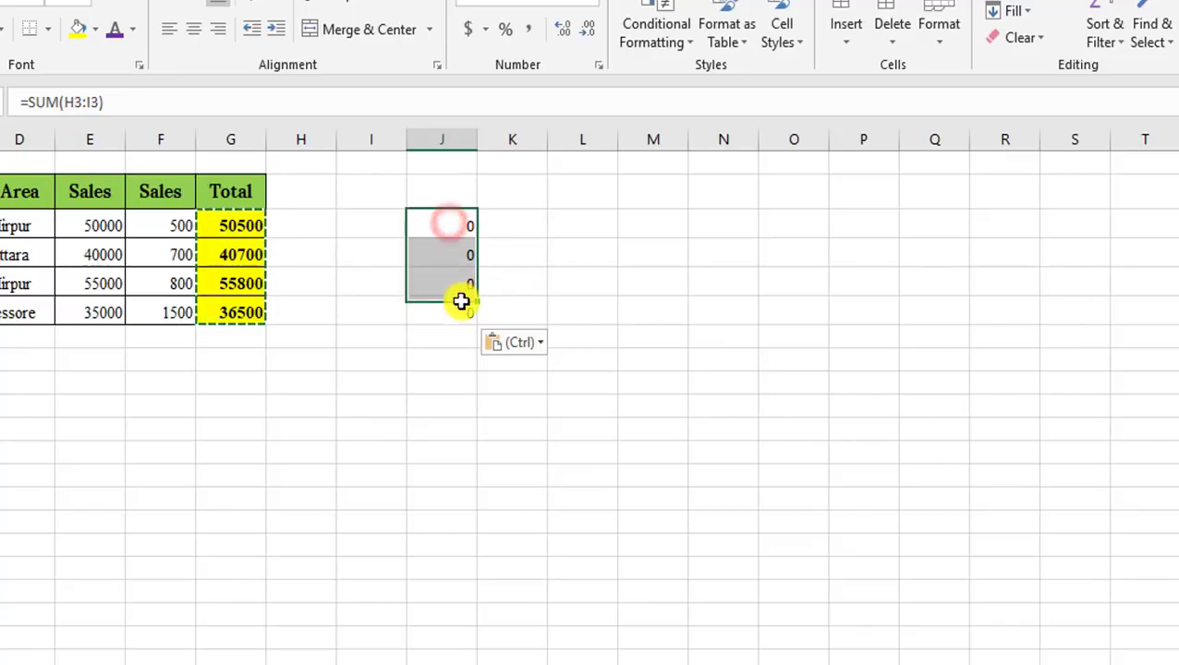
# Enter 5 in H3 and I3 and confirm the pasted formula in J3 now shows 10.
pyautogui.click(289, 227)
pyautogui.write('5')
pyautogui.click(379, 227)
pyautogui.write('5')
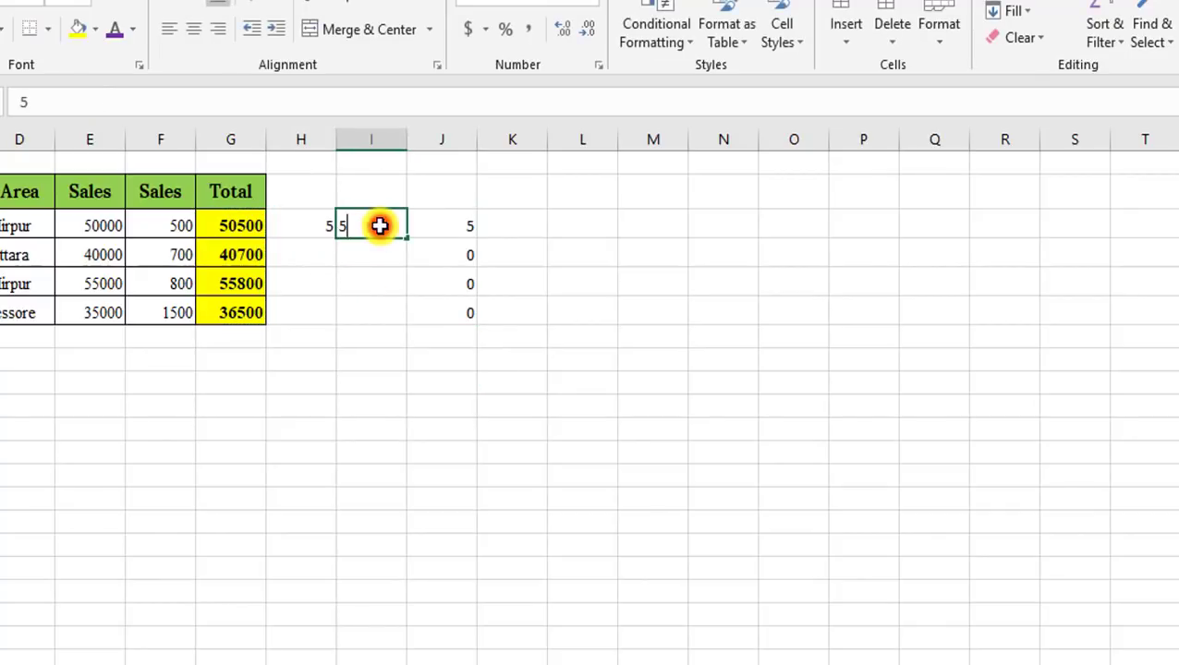
pyautogui.click(372, 251)
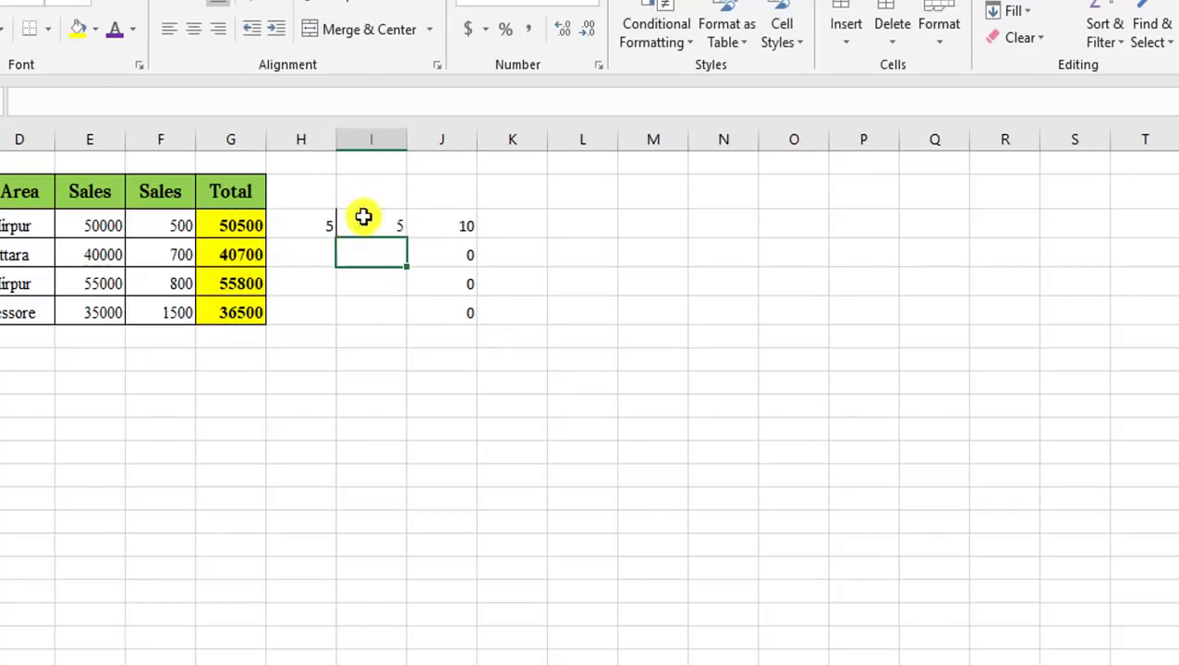
pyautogui.click(461, 224)
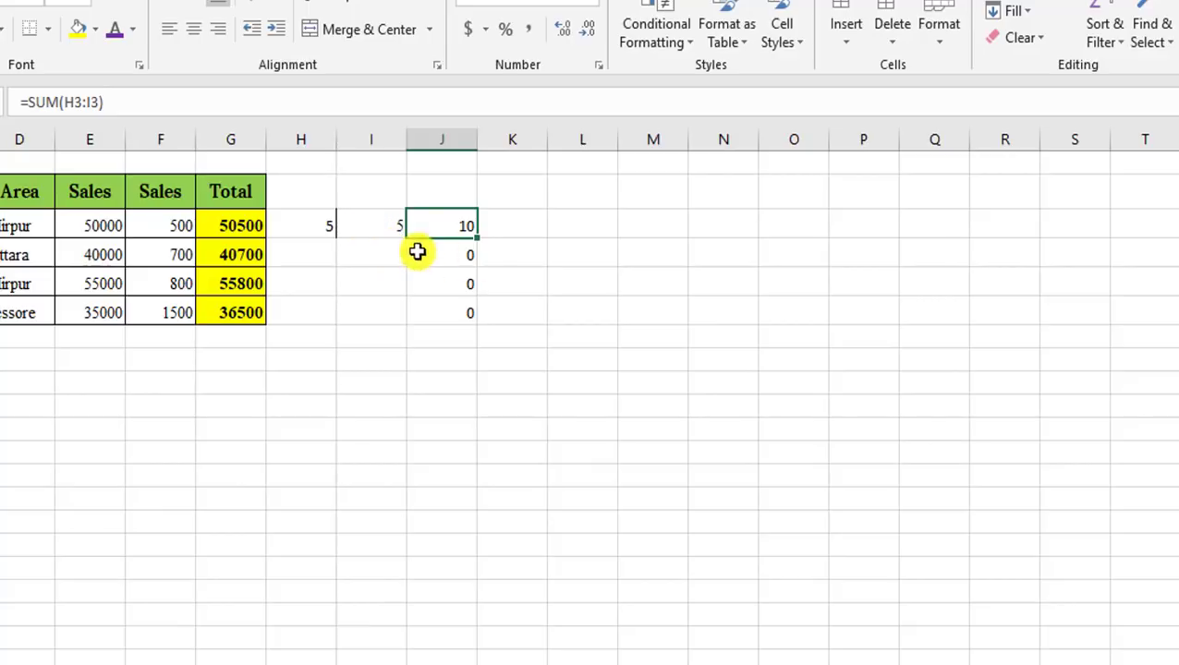
# Clear the test area H3:J6 and select the Total cells G3:G6.
pyautogui.click(321, 223)
pyautogui.moveTo(346, 232); pyautogui.dragTo(455, 316)
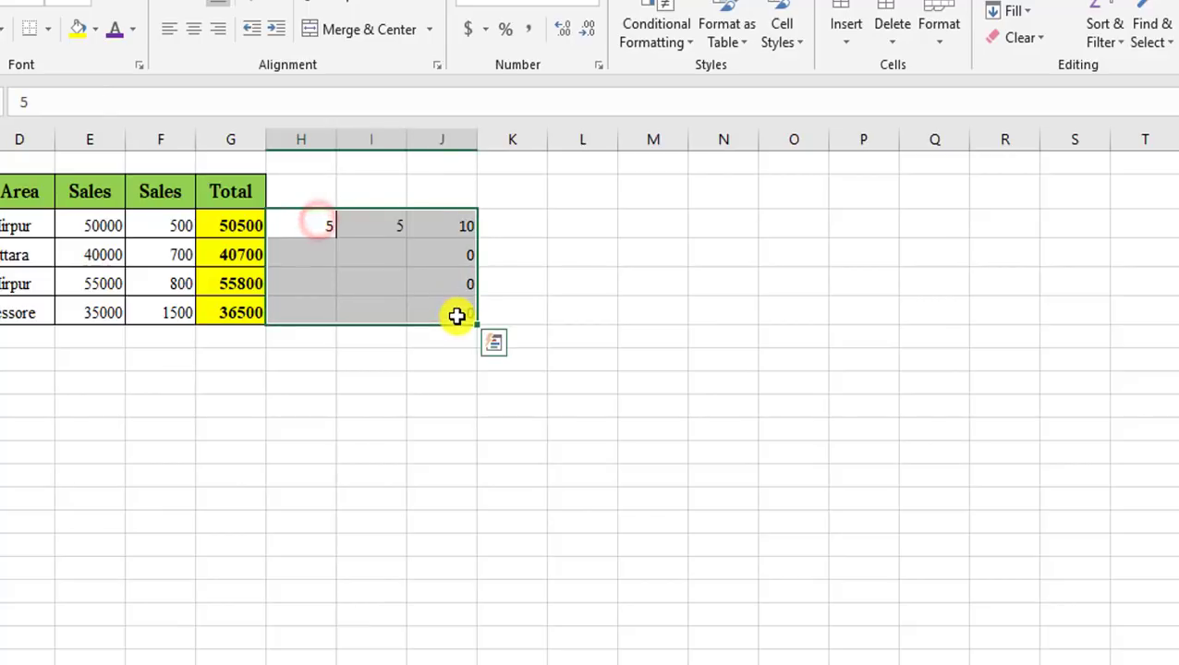
pyautogui.press('Delete')
pyautogui.click(587, 305)
pyautogui.moveTo(261, 220); pyautogui.dragTo(249, 308)
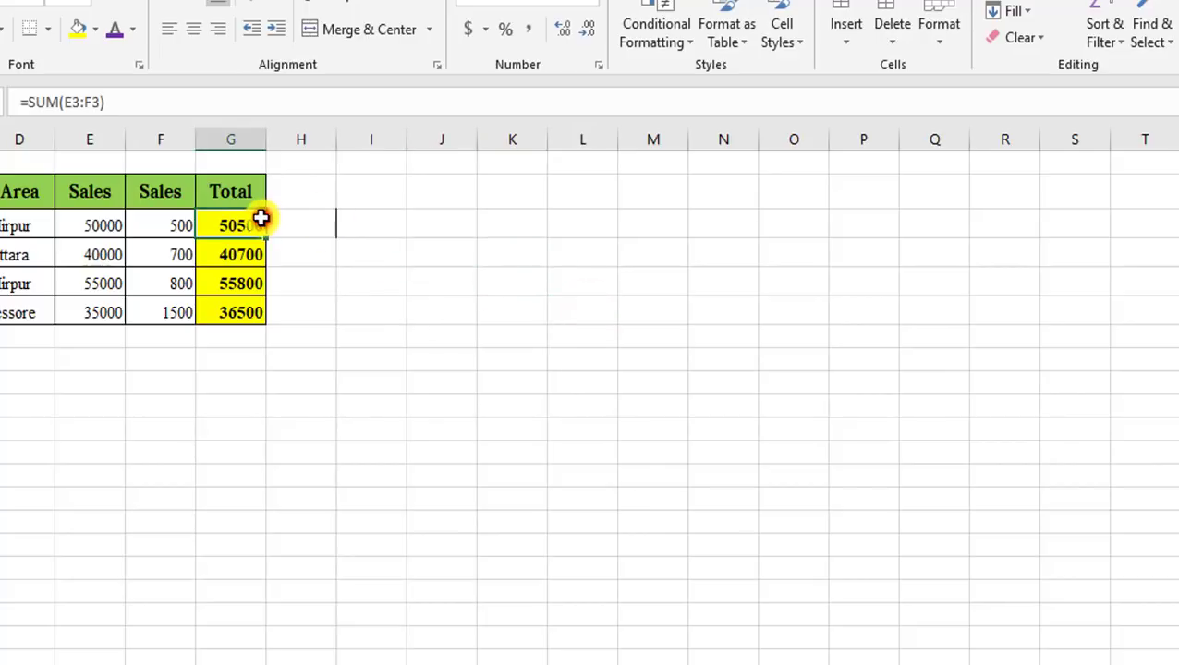
# Copy the Total cells and paste them into J3:J6 as values only.
pyautogui.hotkey('ctrl', 'c')
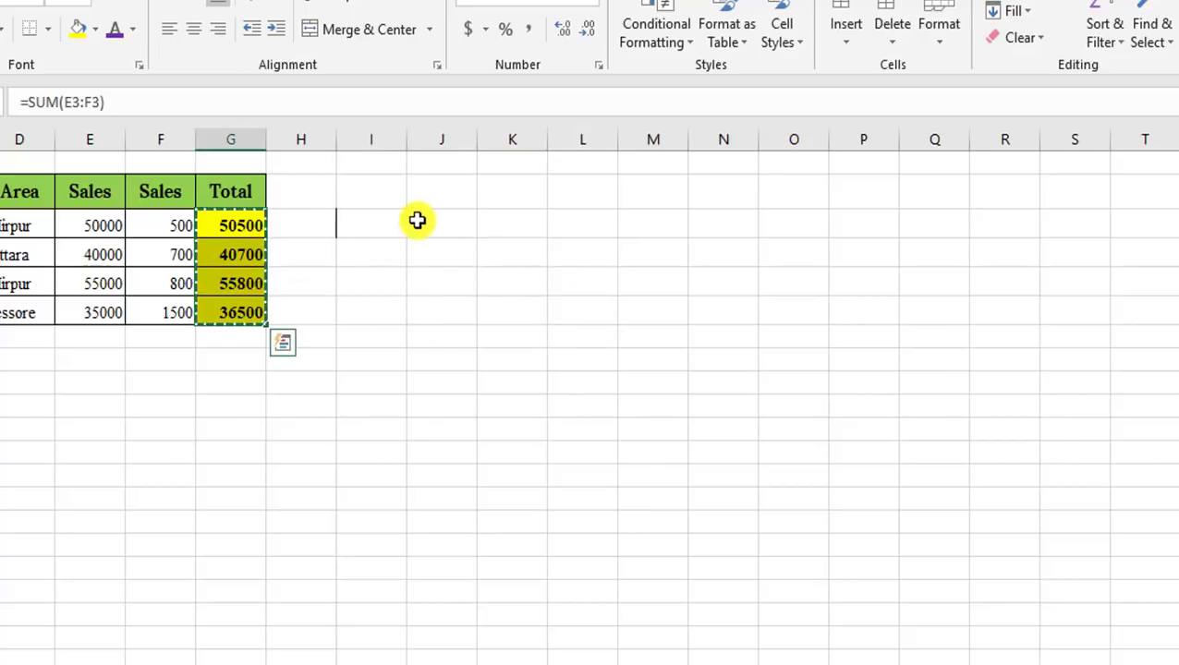
pyautogui.click(423, 222)
pyautogui.rightClick(426, 220)
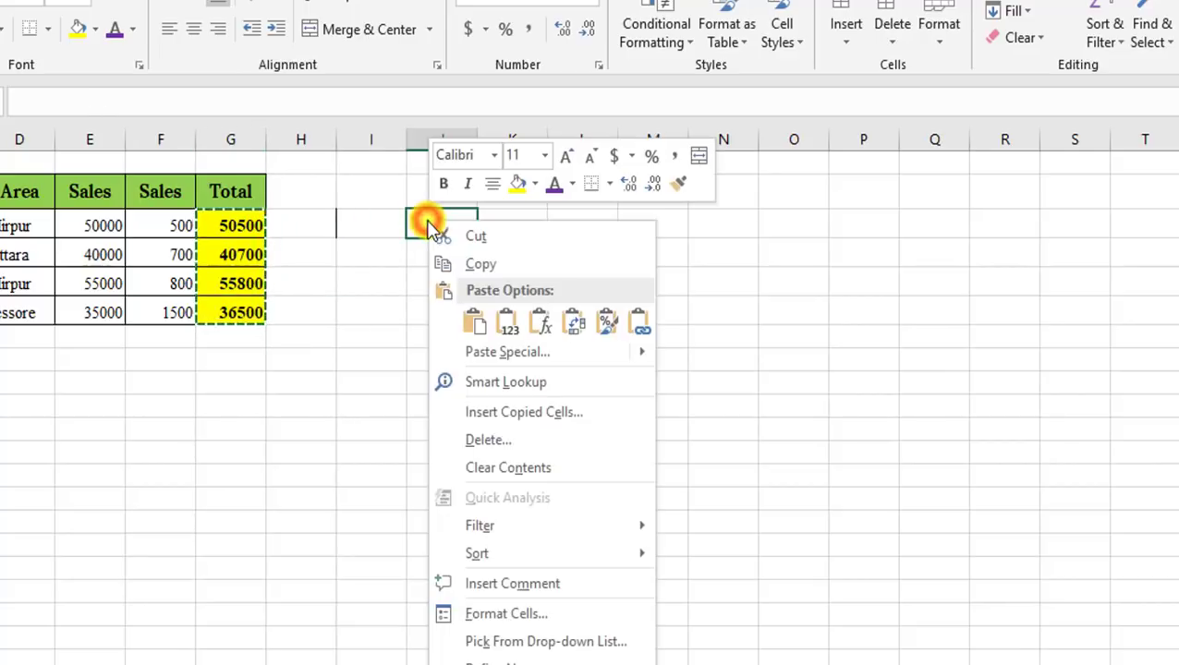
pyautogui.click(524, 352)
pyautogui.click(331, 261)
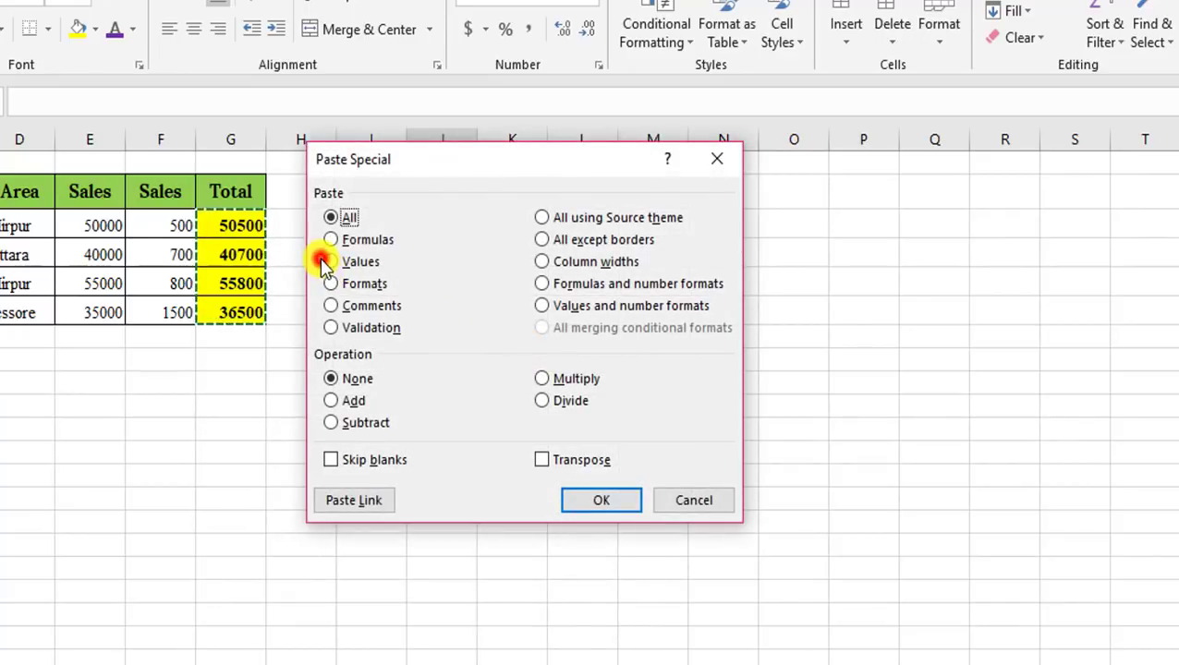
pyautogui.moveTo(418, 162); pyautogui.dragTo(651, 192)
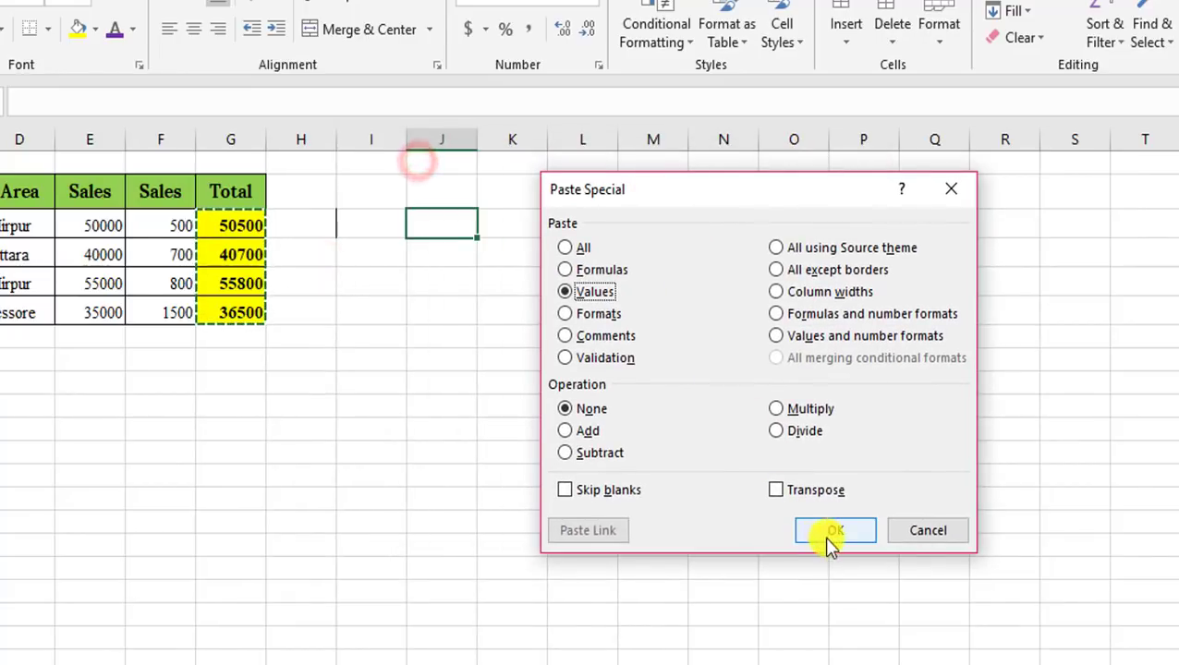
pyautogui.click(835, 530)
# Check that J3:J6 hold plain values 50500, 40700, 55800 and 36500.
pyautogui.click(548, 248)
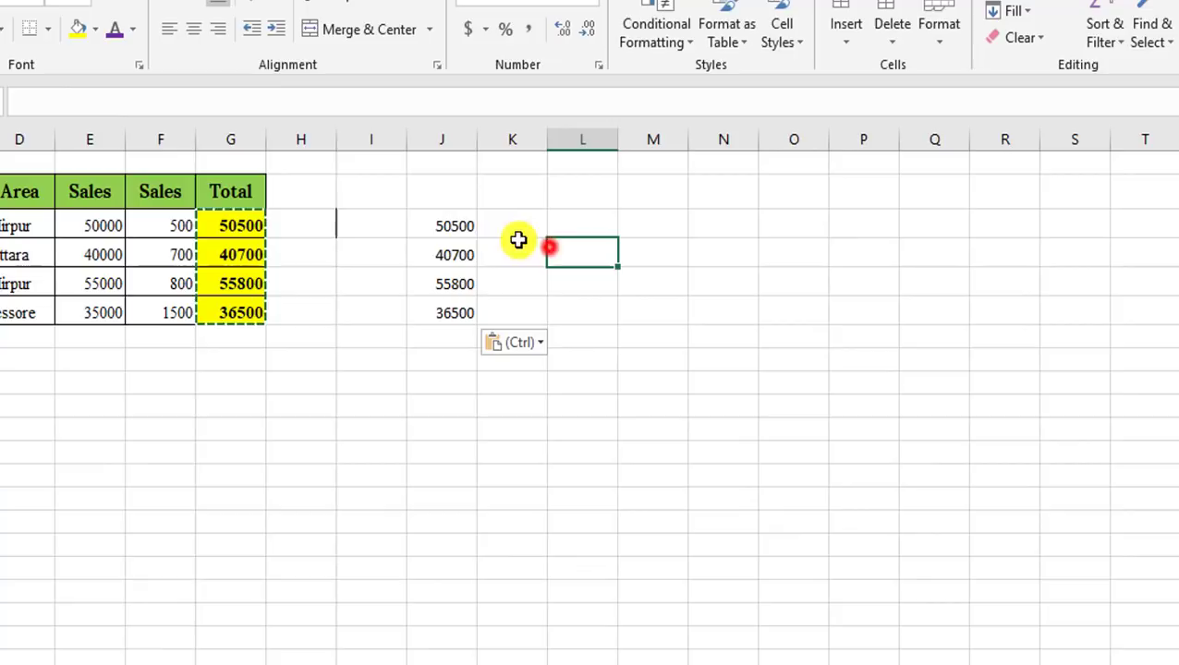
pyautogui.click(468, 229)
pyautogui.click(461, 248)
pyautogui.click(456, 288)
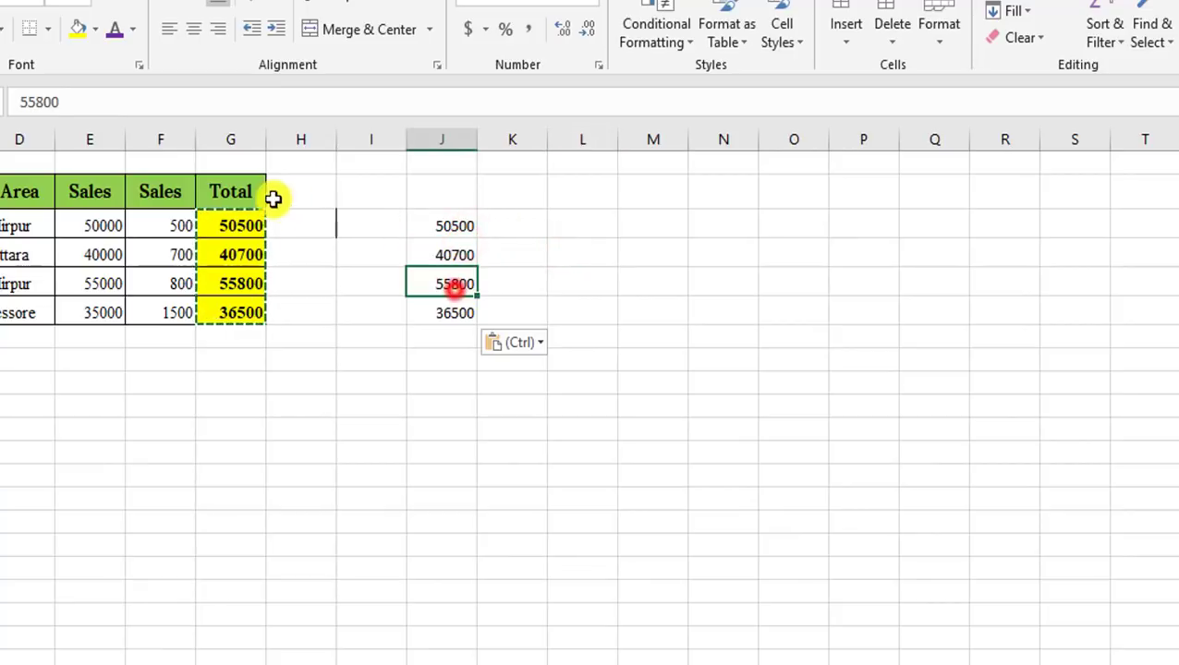
pyautogui.click(443, 306)
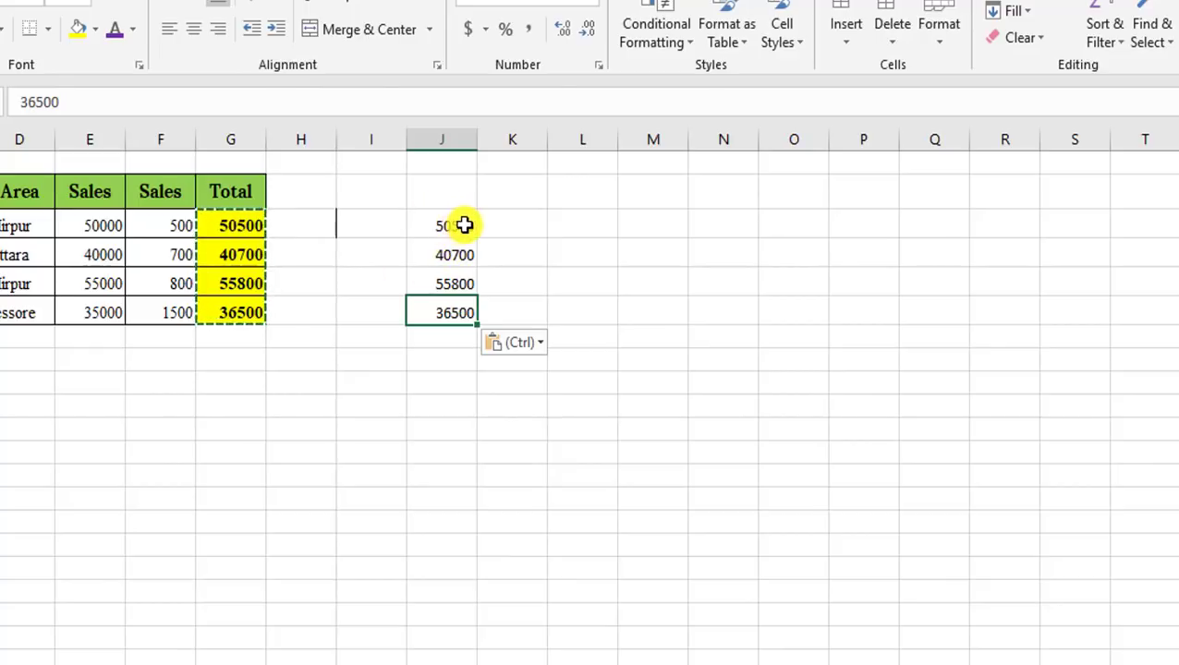
pyautogui.click(536, 218)
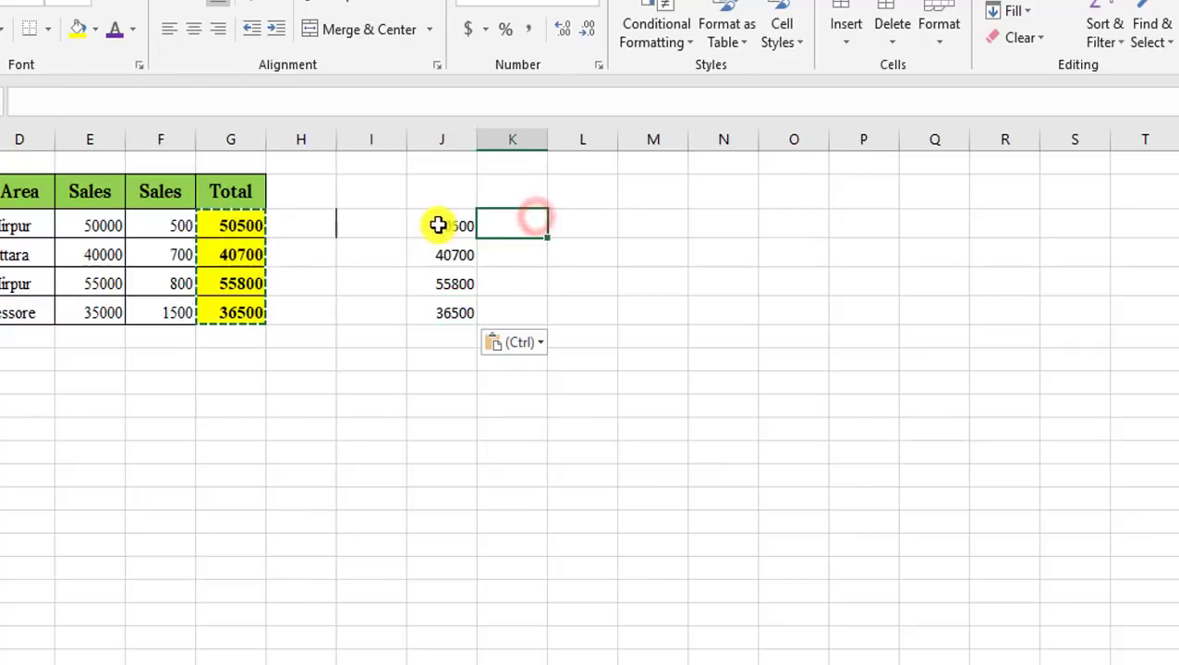
# Paste only the Total column's formats into K3:K6, giving the empty cells yellow fill and borders.
pyautogui.rightClick(532, 222)
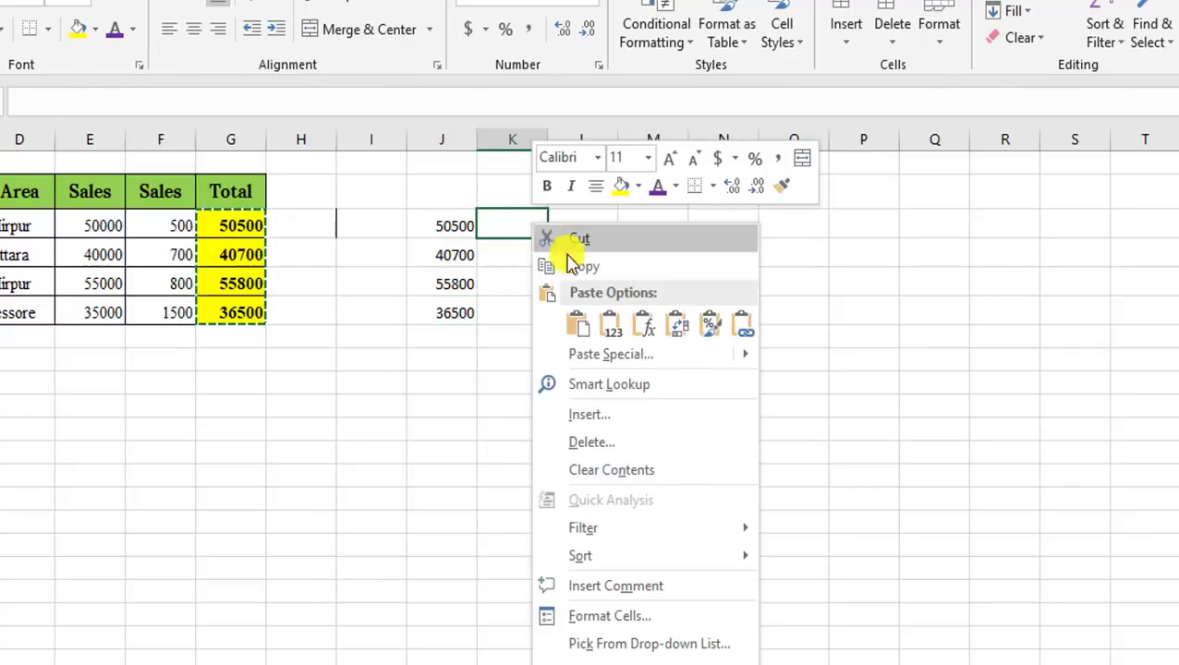
pyautogui.click(621, 361)
pyautogui.moveTo(605, 187); pyautogui.dragTo(782, 198)
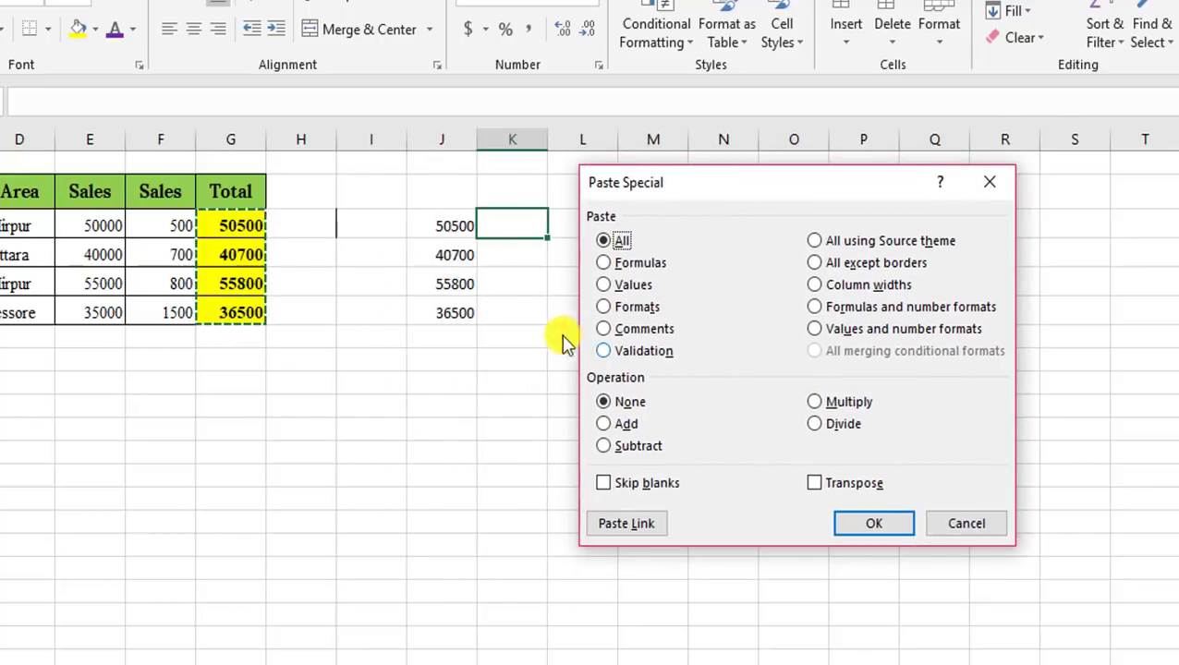
pyautogui.click(604, 308)
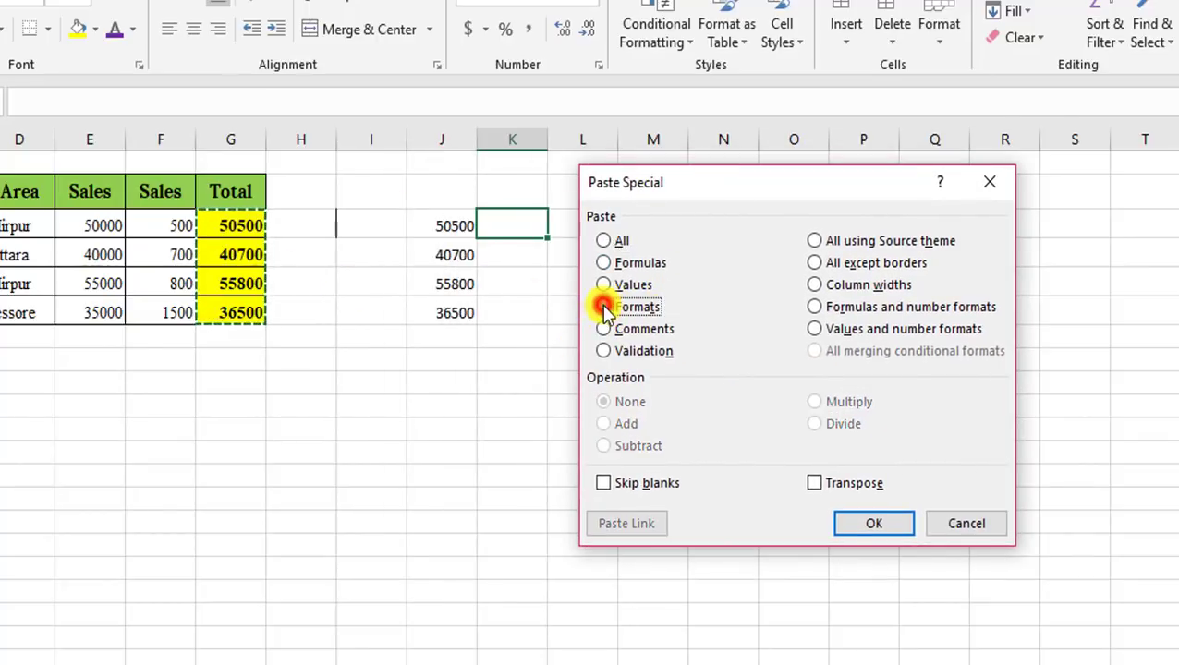
pyautogui.click(855, 523)
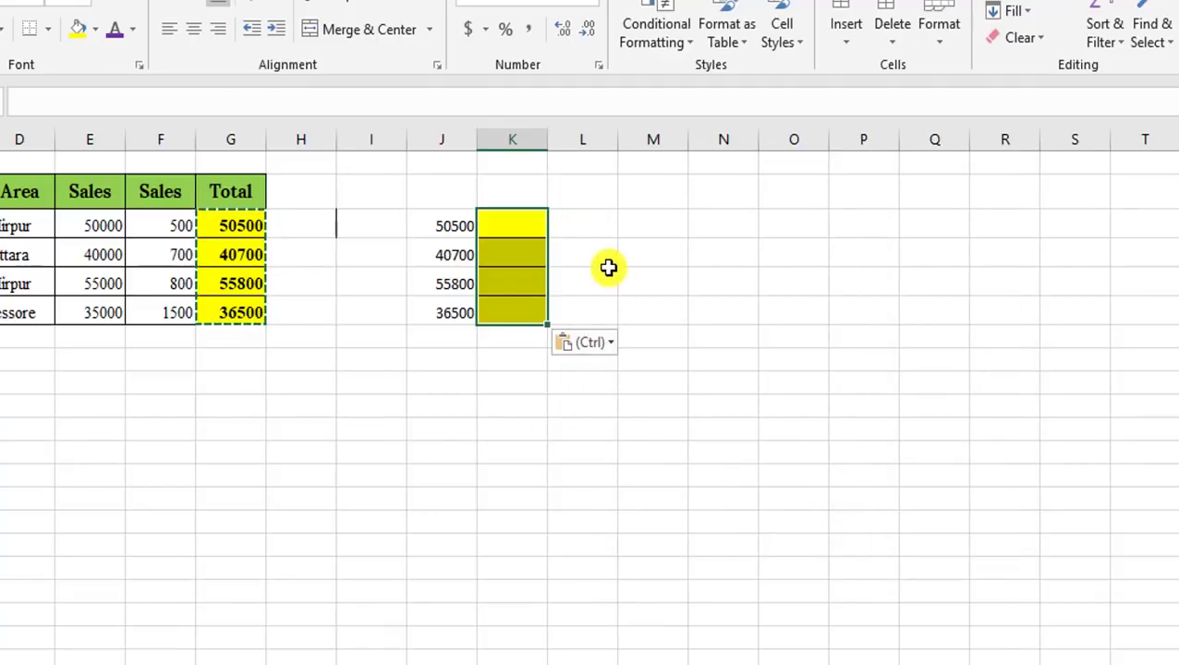
pyautogui.click(607, 268)
pyautogui.moveTo(513, 229); pyautogui.dragTo(531, 308)
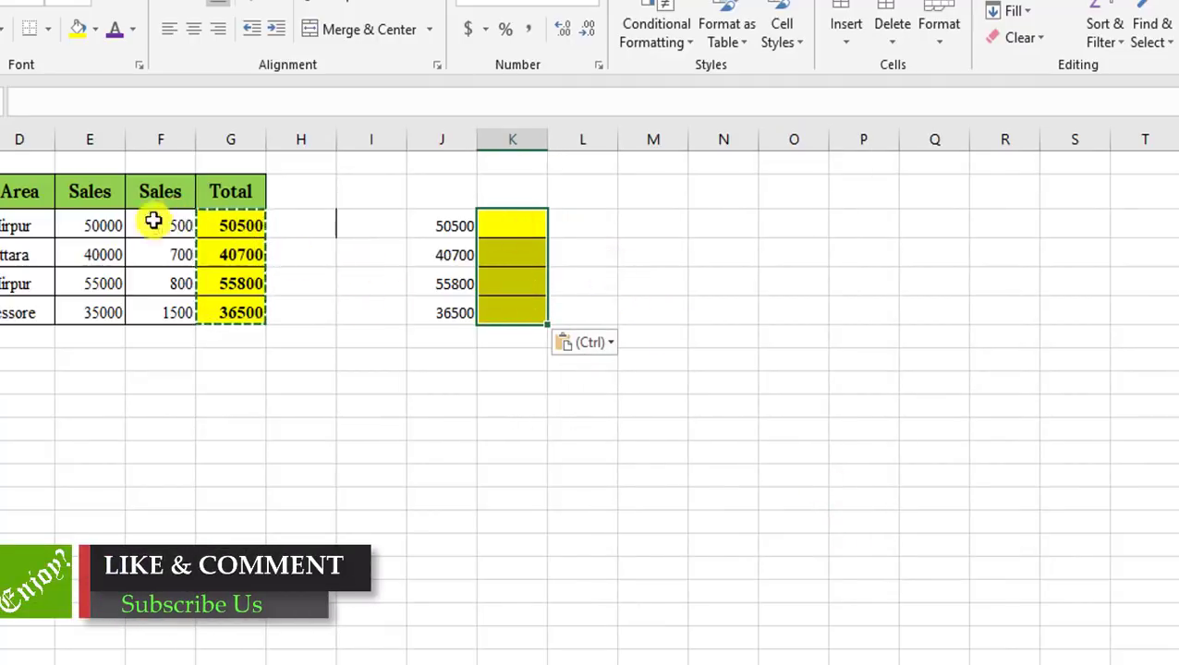
pyautogui.moveTo(92, 225); pyautogui.dragTo(94, 308)
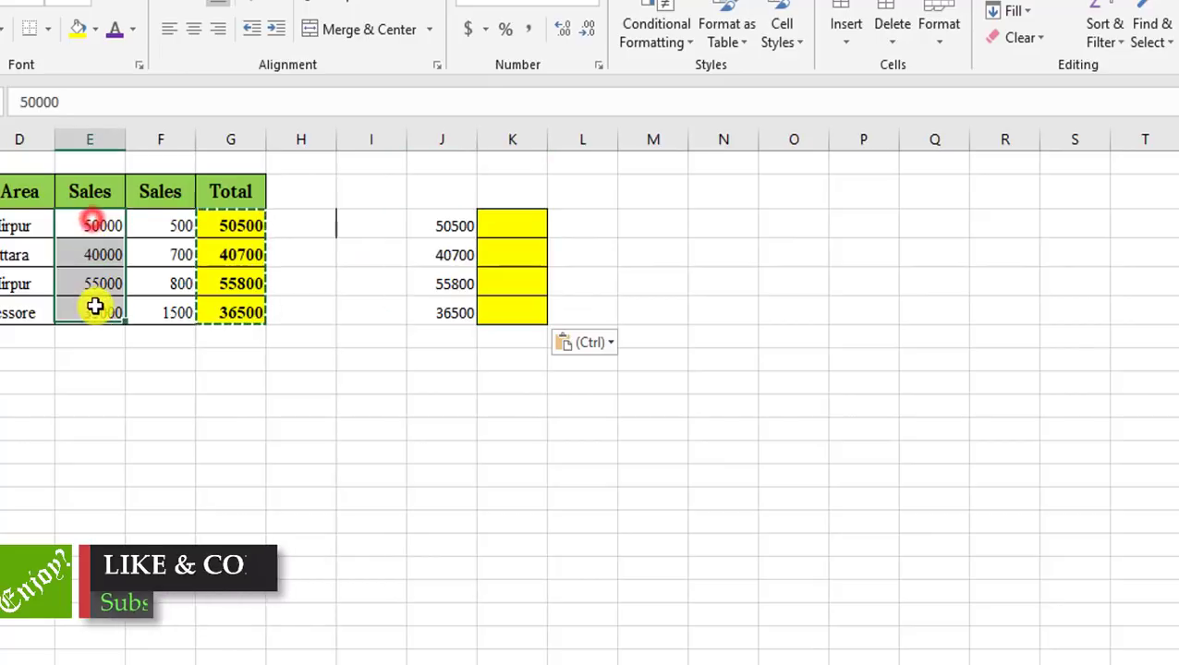
# Paste the Total formatting onto the first Sales values so they become yellow, bold and bordered.
pyautogui.rightClick(89, 240)
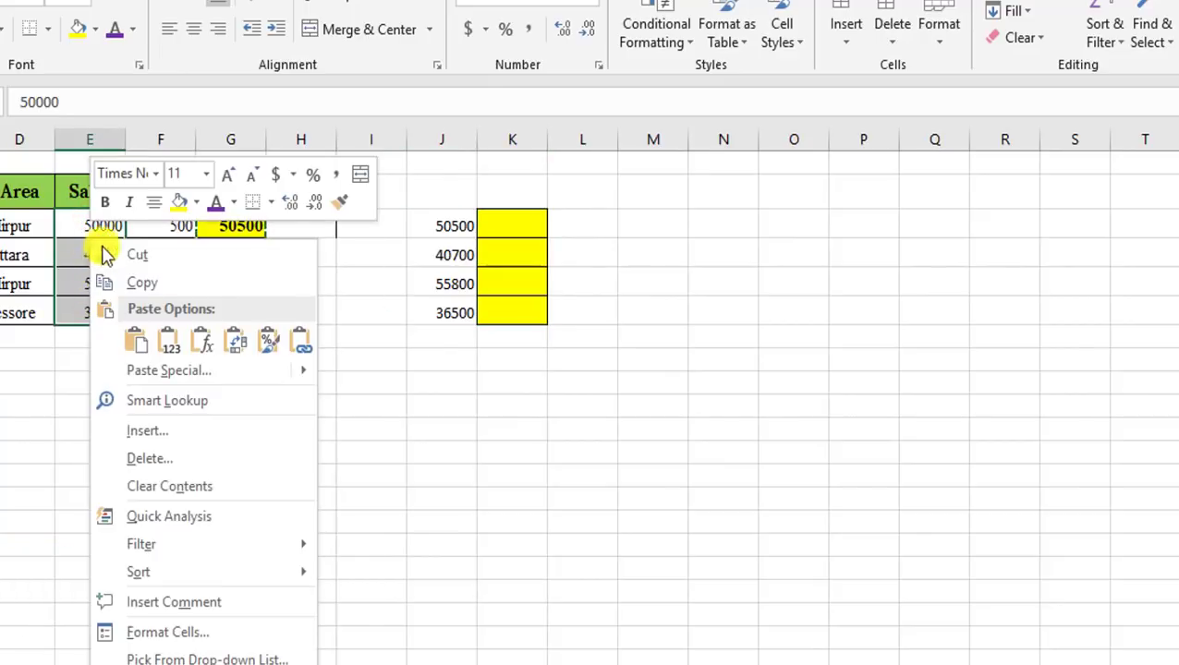
pyautogui.click(180, 371)
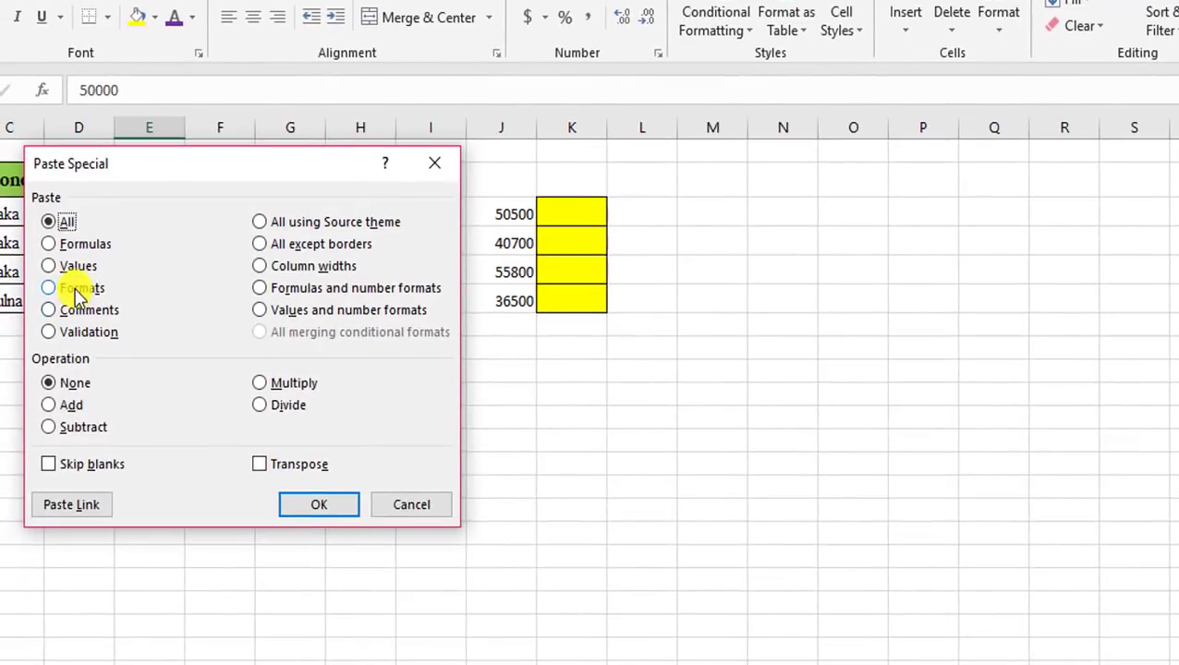
pyautogui.click(24, 293)
pyautogui.click(293, 510)
pyautogui.click(309, 427)
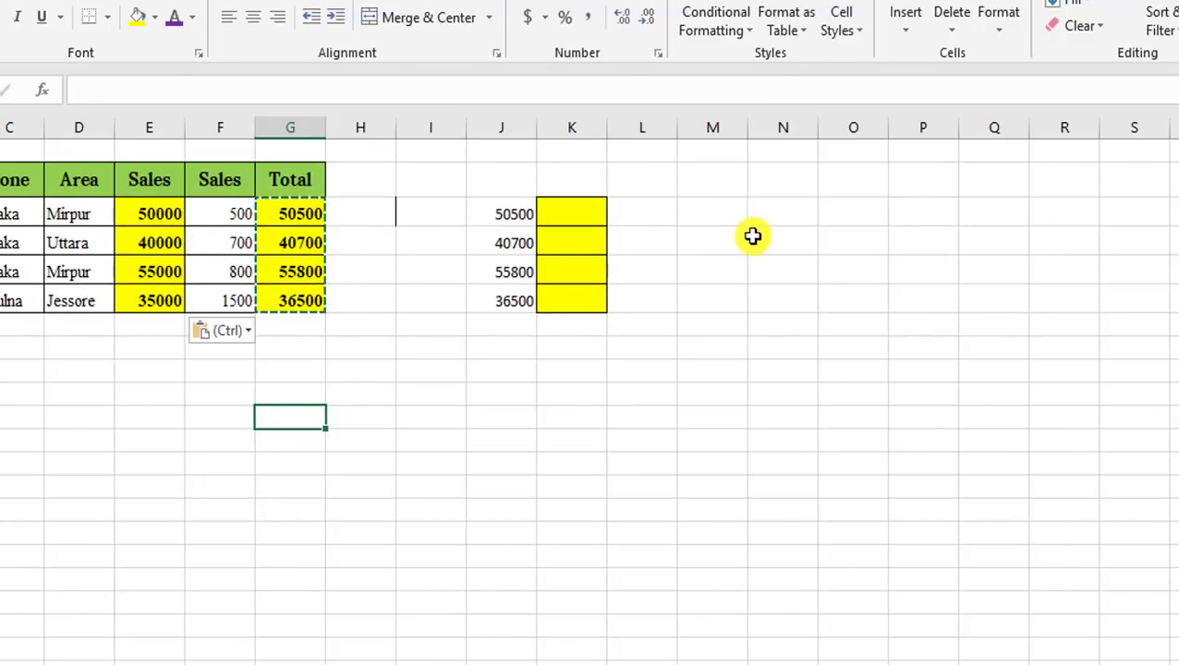
# Open Paste Special on an empty cell in column M and close it without pasting.
pyautogui.click(714, 216)
pyautogui.rightClick(716, 218)
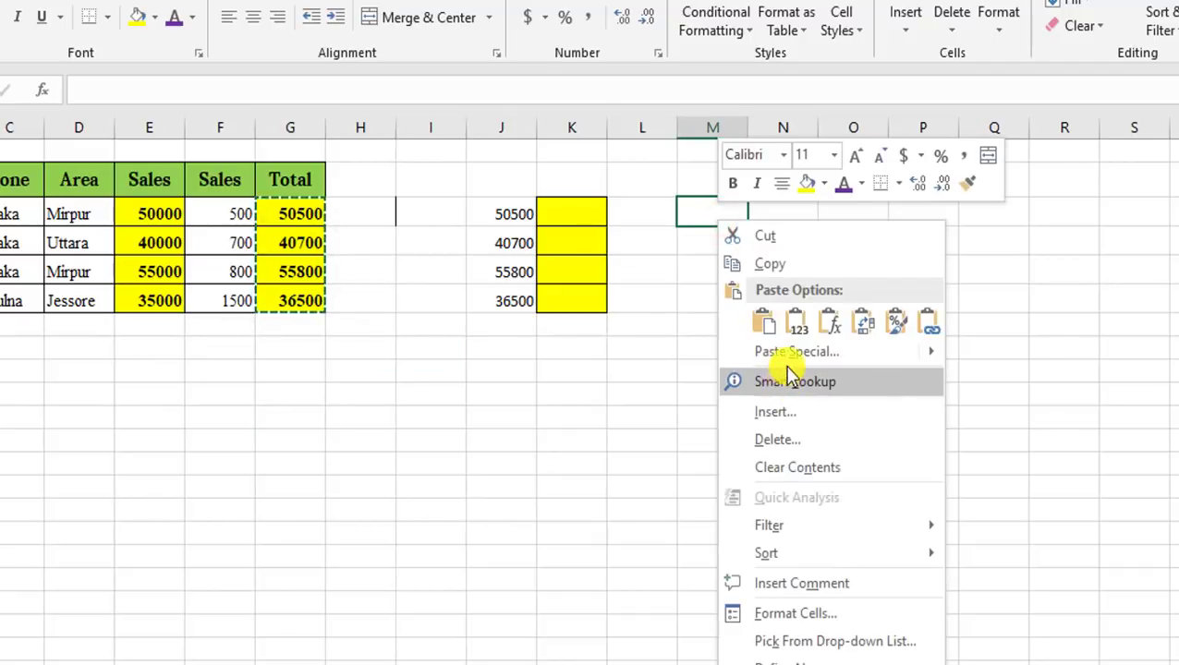
pyautogui.click(787, 358)
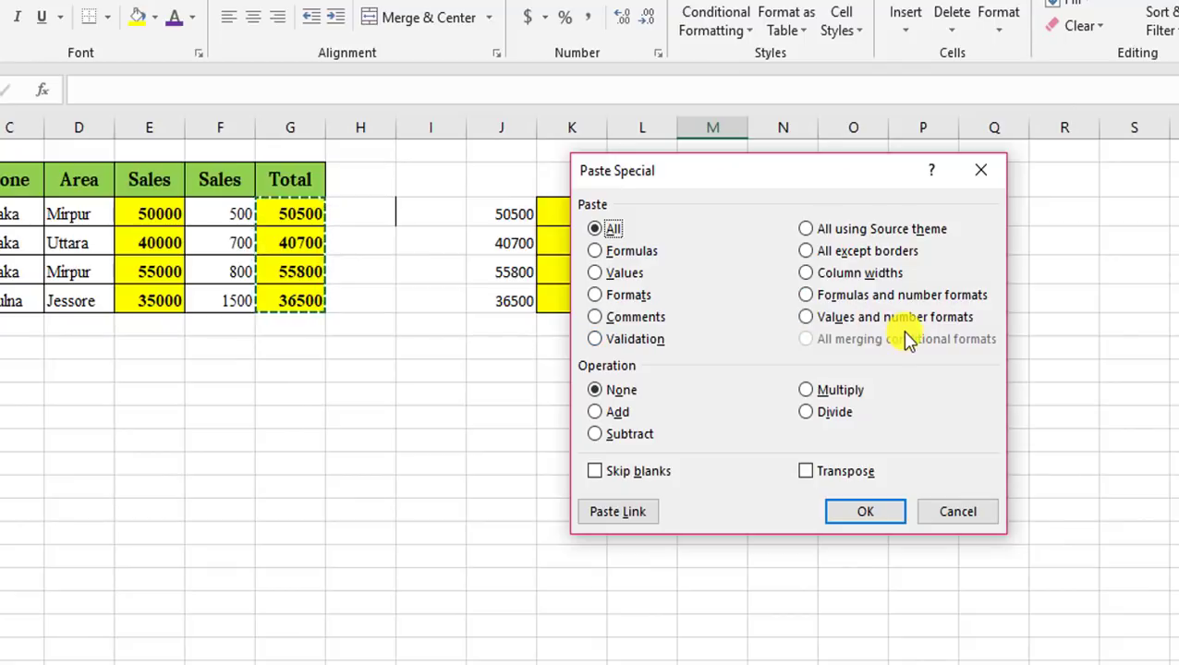
pyautogui.click(990, 172)
pyautogui.click(990, 173)
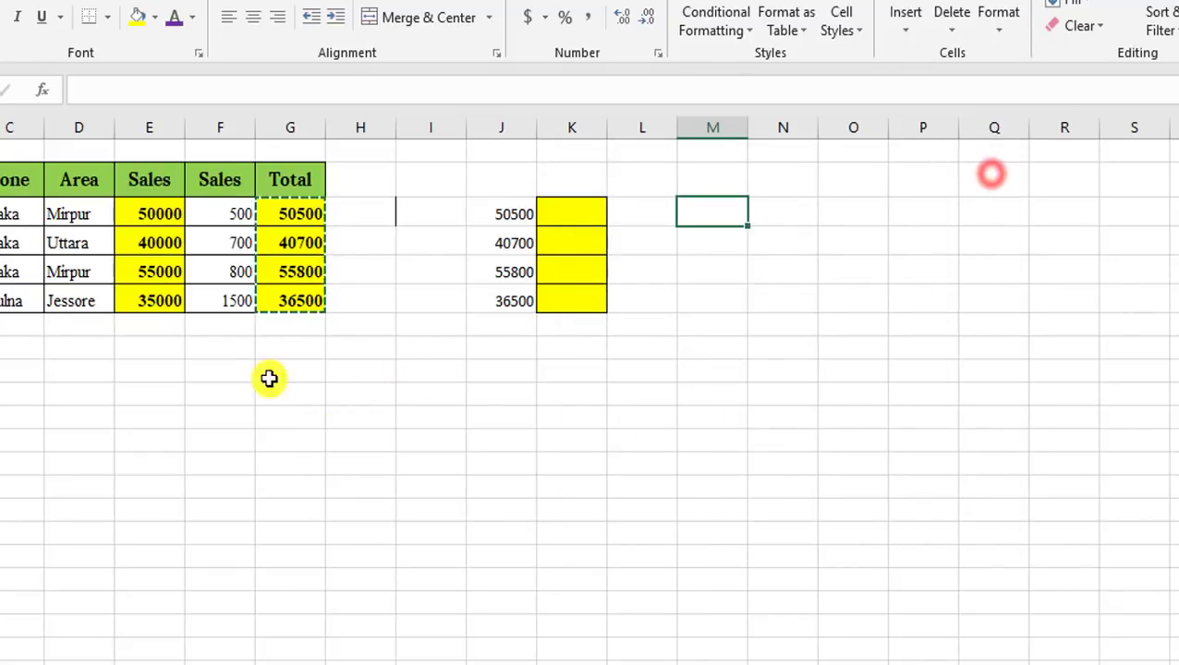
# Add the comment 'how are you' to the 500 cell F3 and check it displays.
pyautogui.click(412, 303)
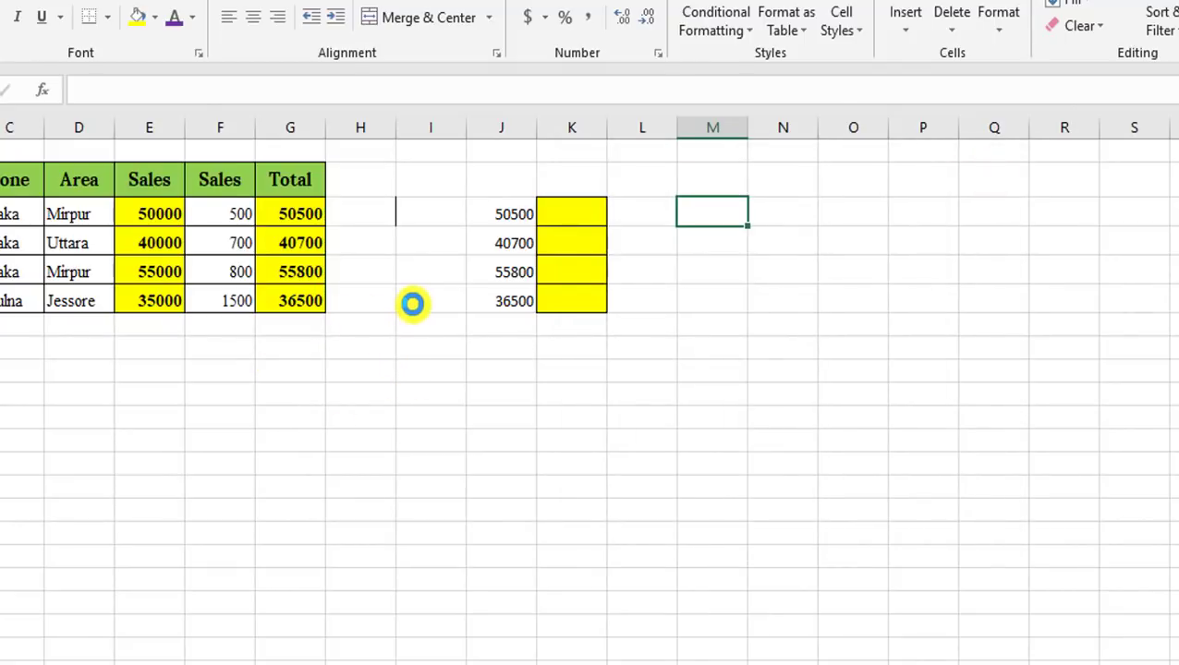
pyautogui.click(237, 213)
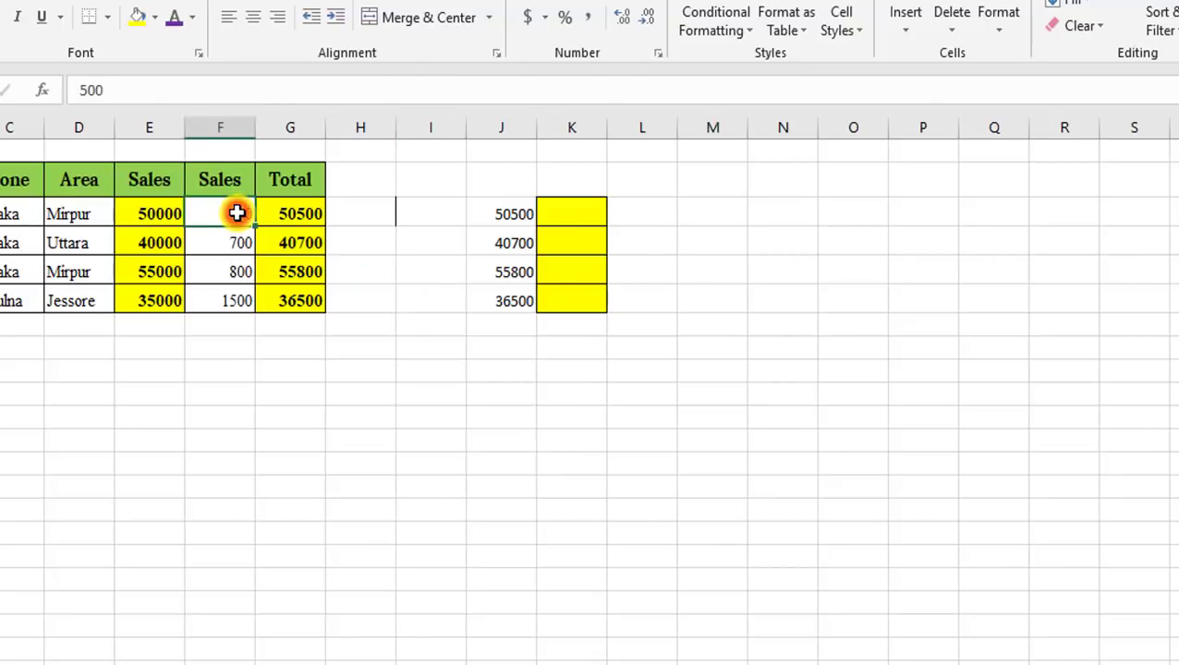
pyautogui.rightClick(237, 215)
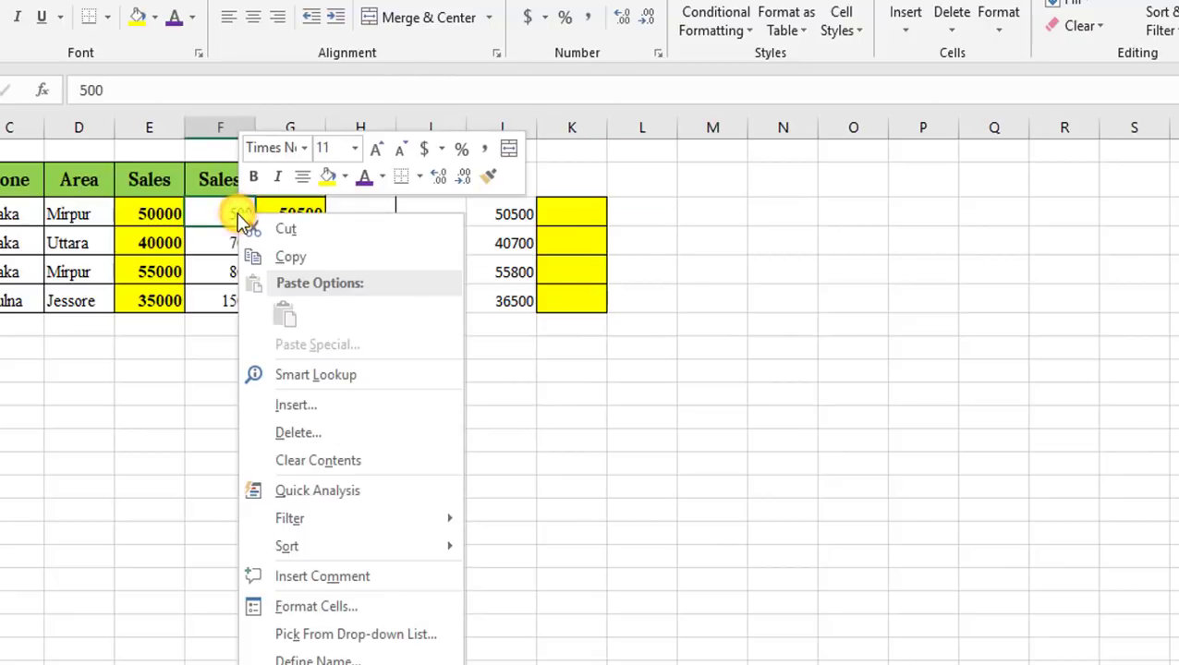
pyautogui.click(351, 573)
pyautogui.write('how are you')
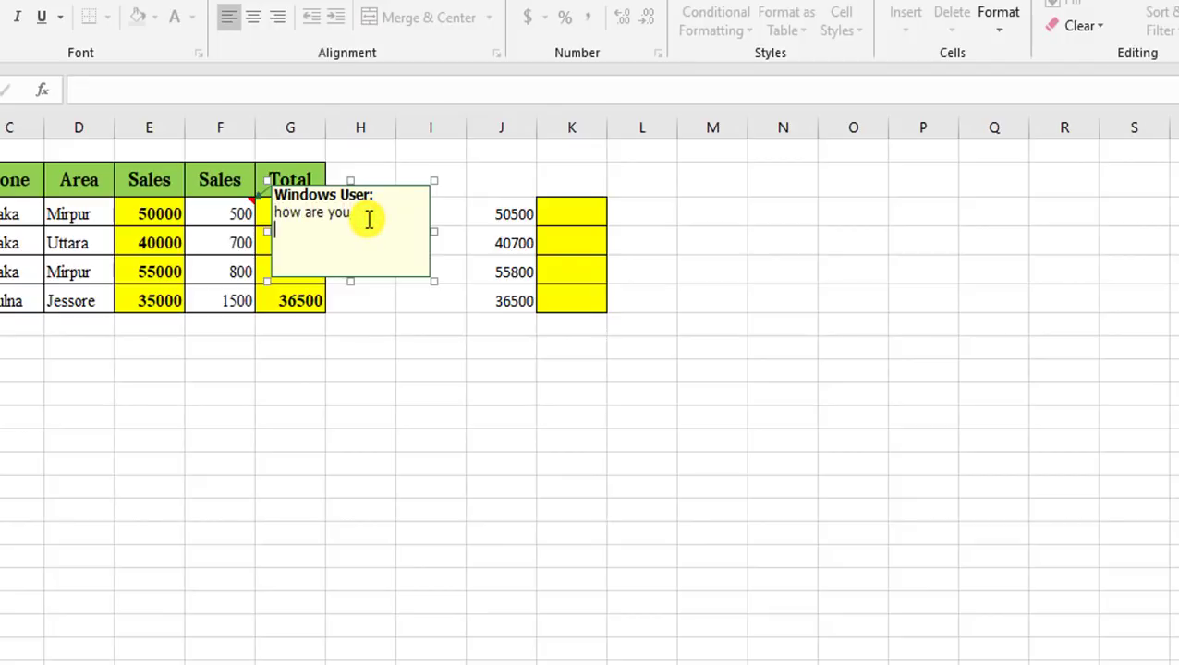
pyautogui.click(424, 345)
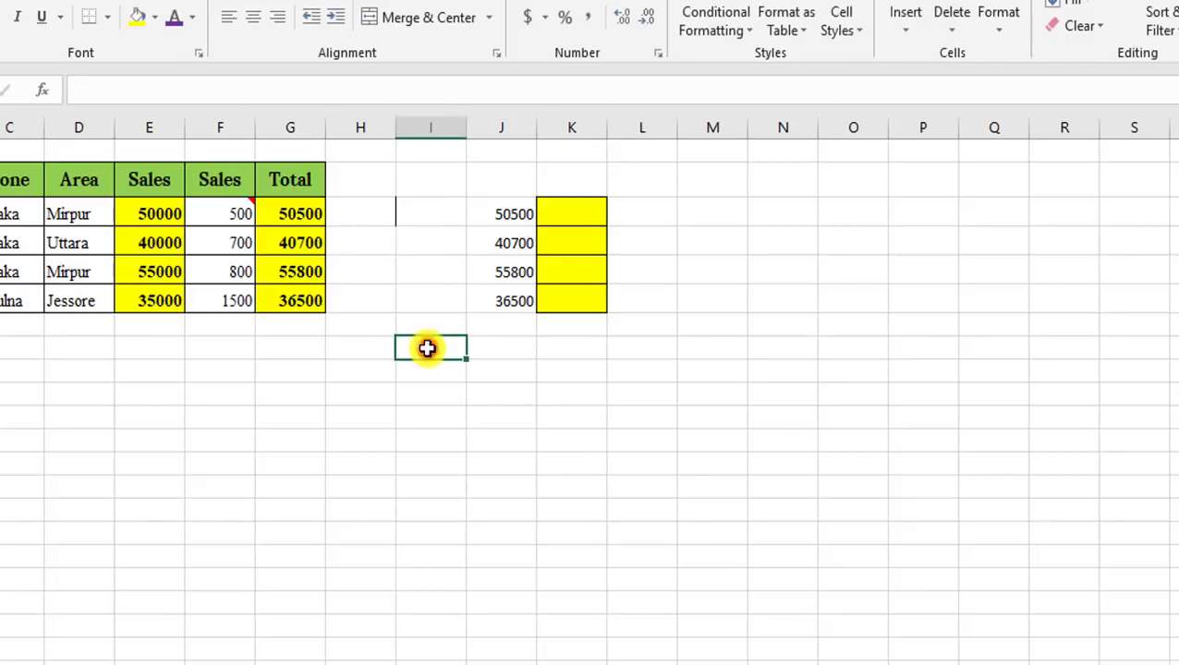
pyautogui.click(228, 211)
# Paste only the comments from the second Sales column into M3 and verify the 'how are you' note.
pyautogui.moveTo(229, 211); pyautogui.dragTo(232, 292)
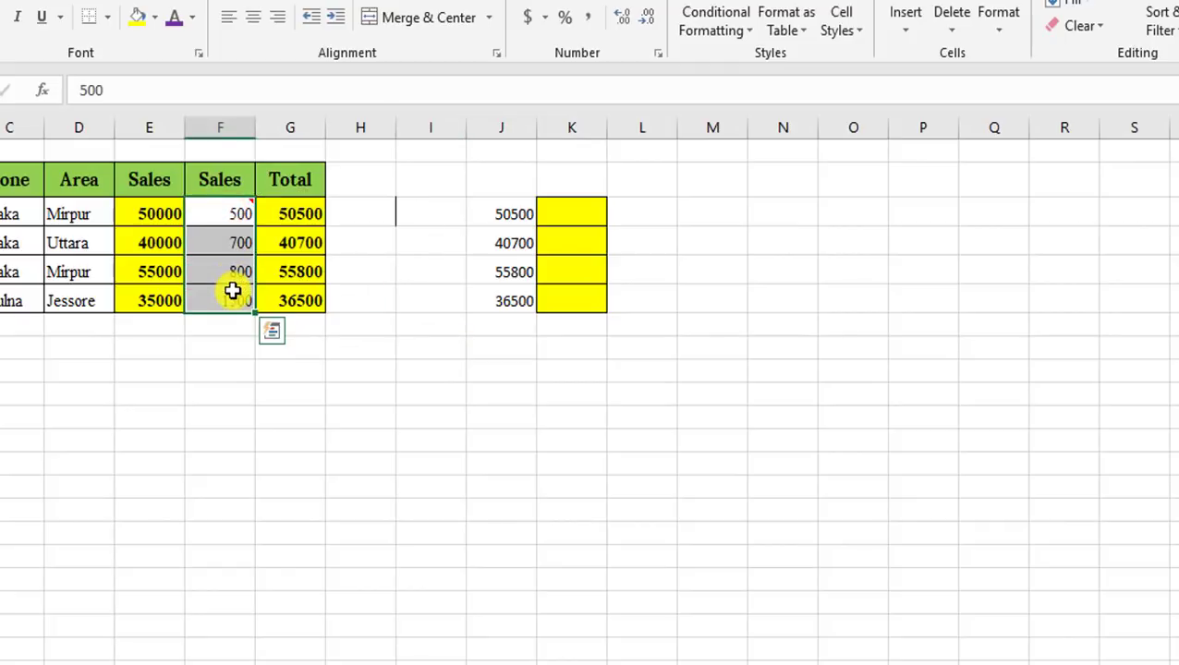
pyautogui.click(704, 215)
pyautogui.rightClick(704, 214)
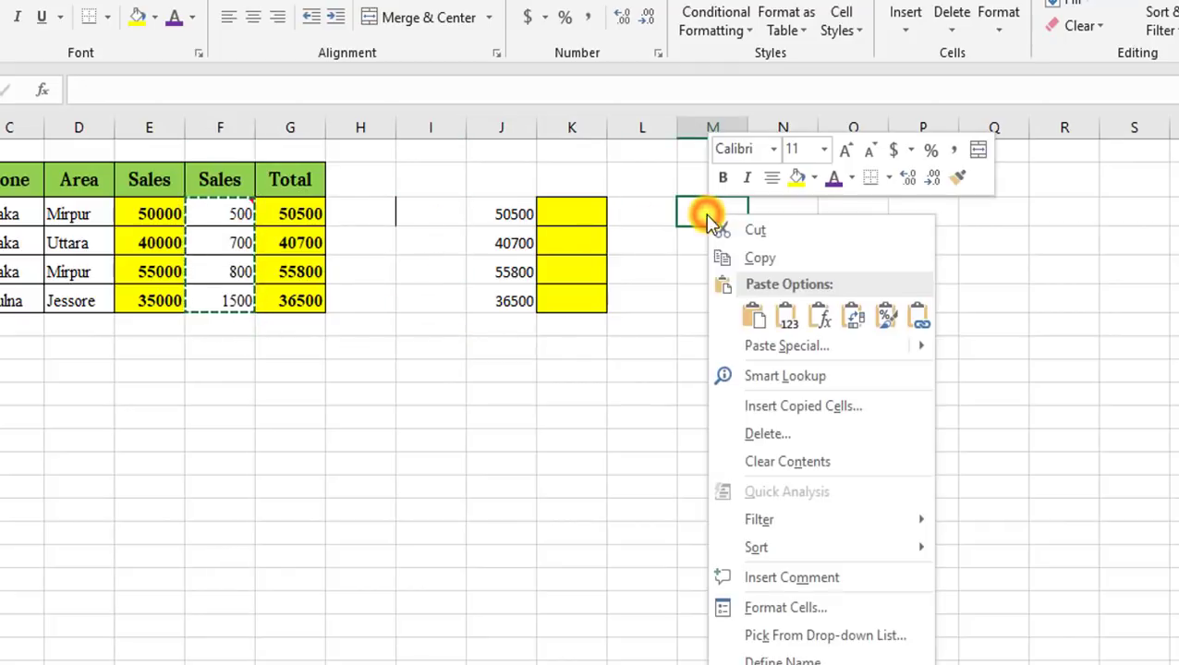
pyautogui.click(792, 356)
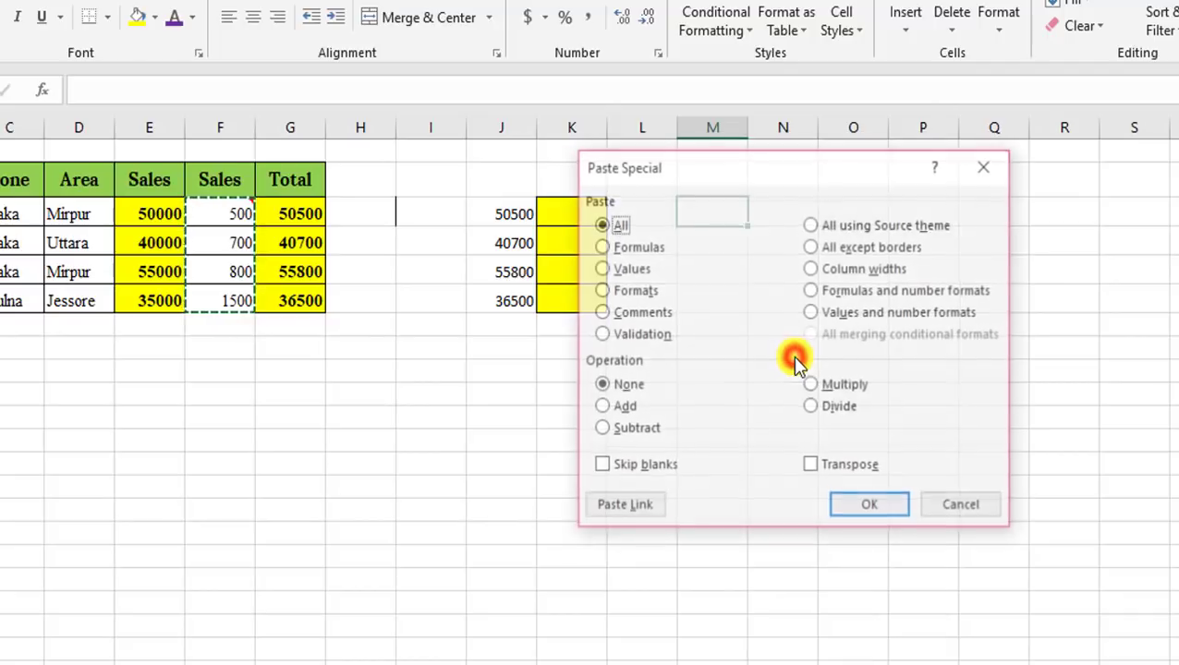
pyautogui.click(633, 311)
pyautogui.click(873, 508)
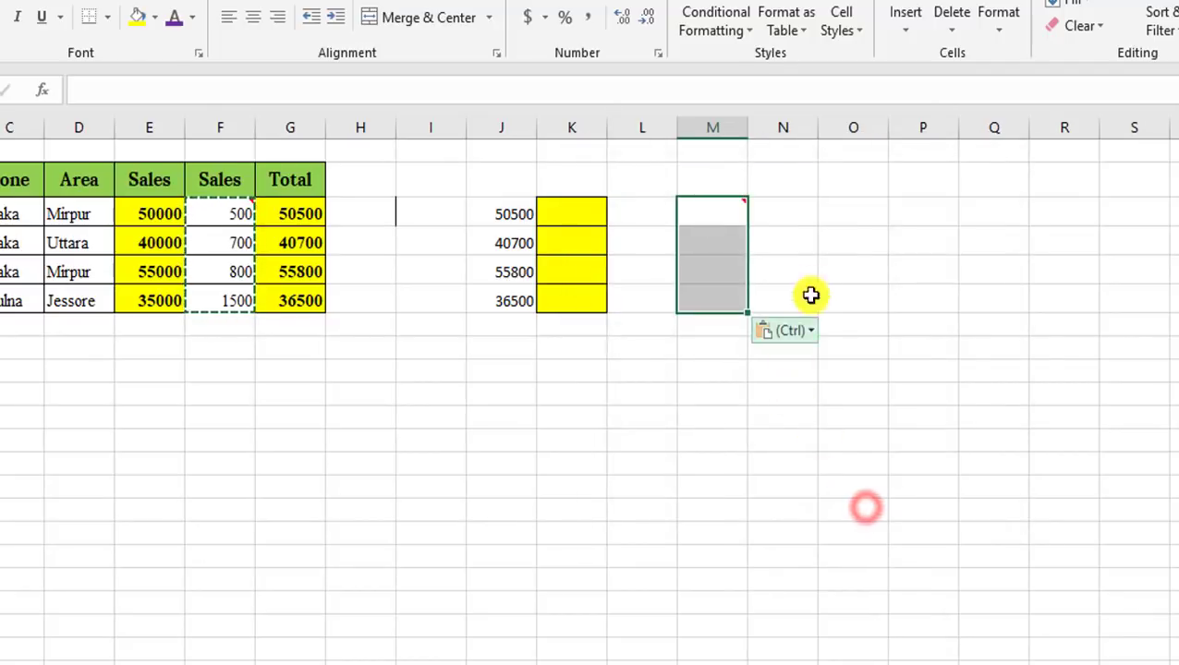
pyautogui.click(811, 265)
pyautogui.click(746, 198)
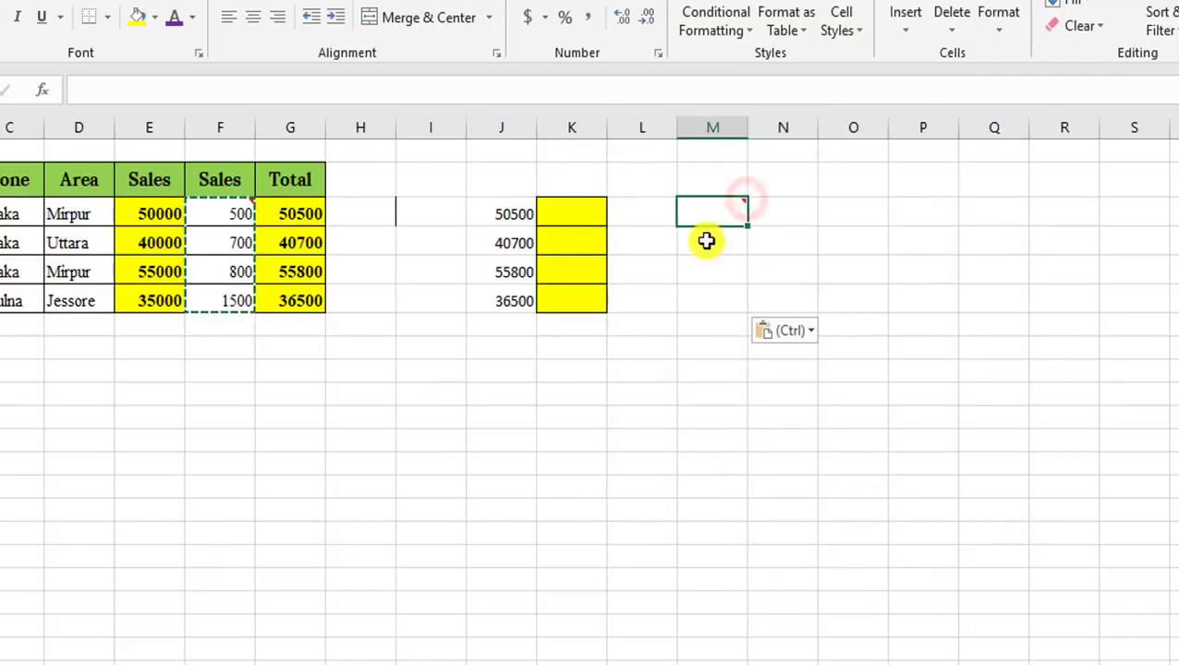
pyautogui.moveTo(736, 204)
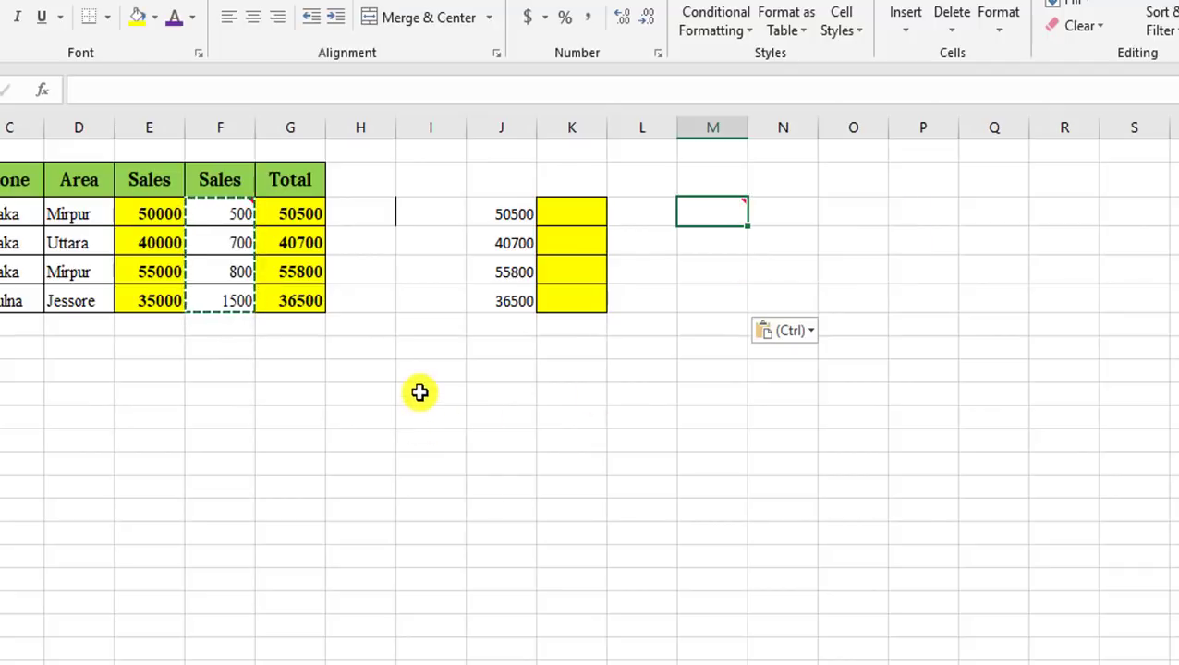
pyautogui.click(373, 366)
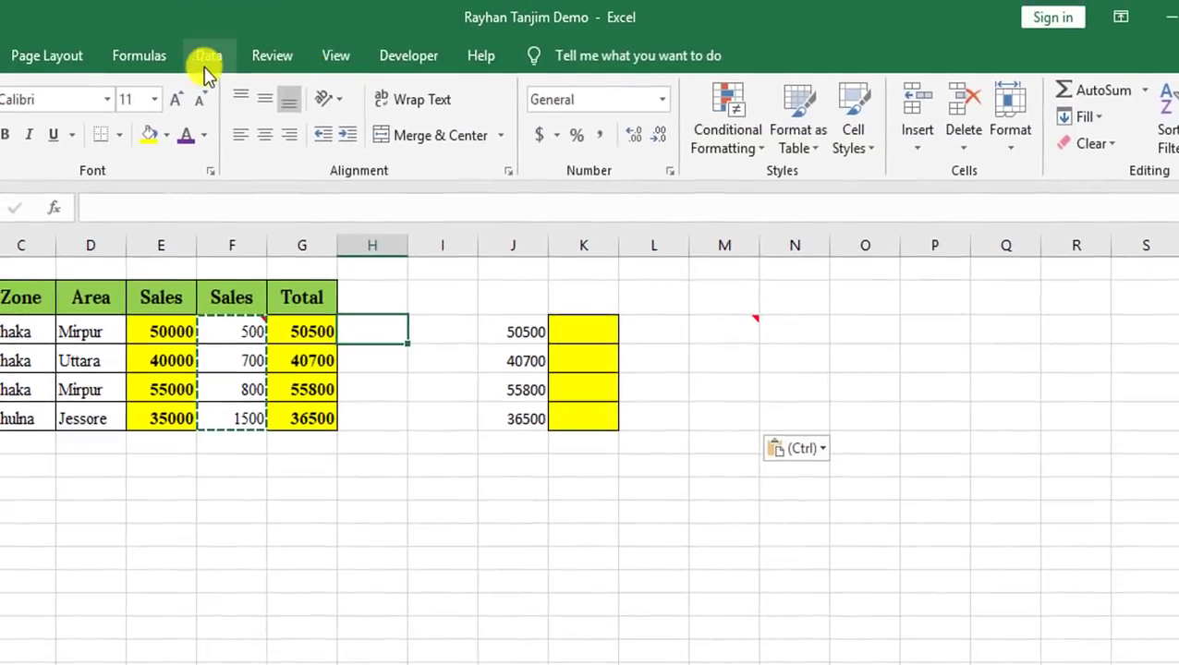
# Add List data validation with source dhaka,Jessore to the cell beside the first Total.
pyautogui.click(198, 58)
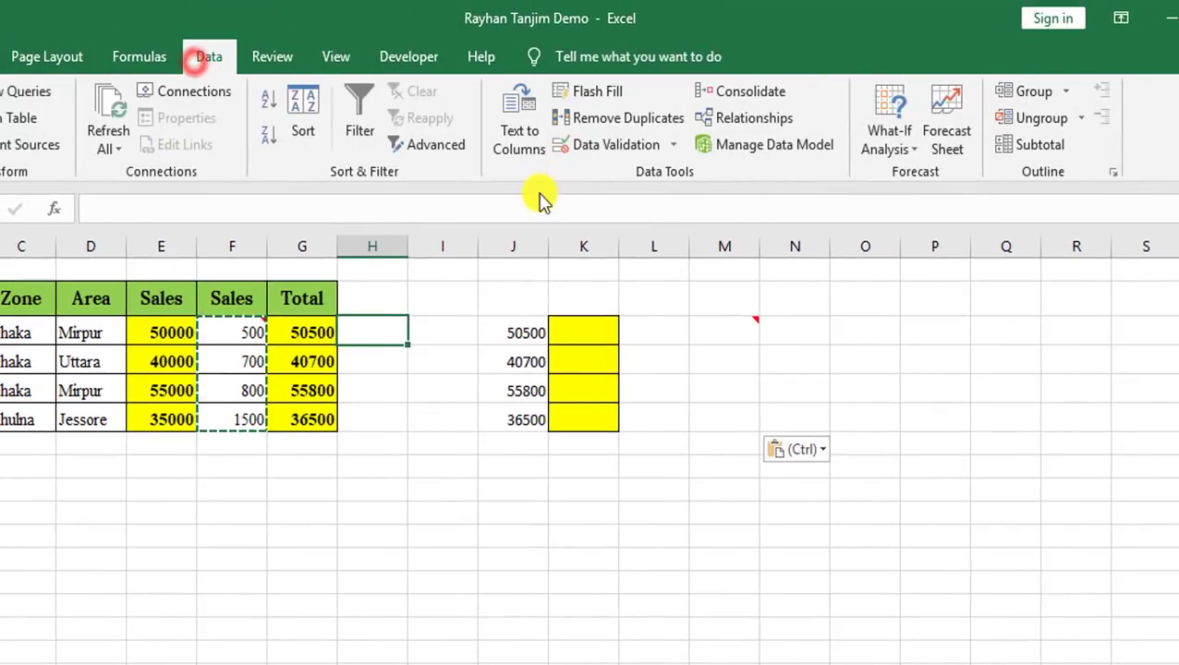
pyautogui.click(587, 150)
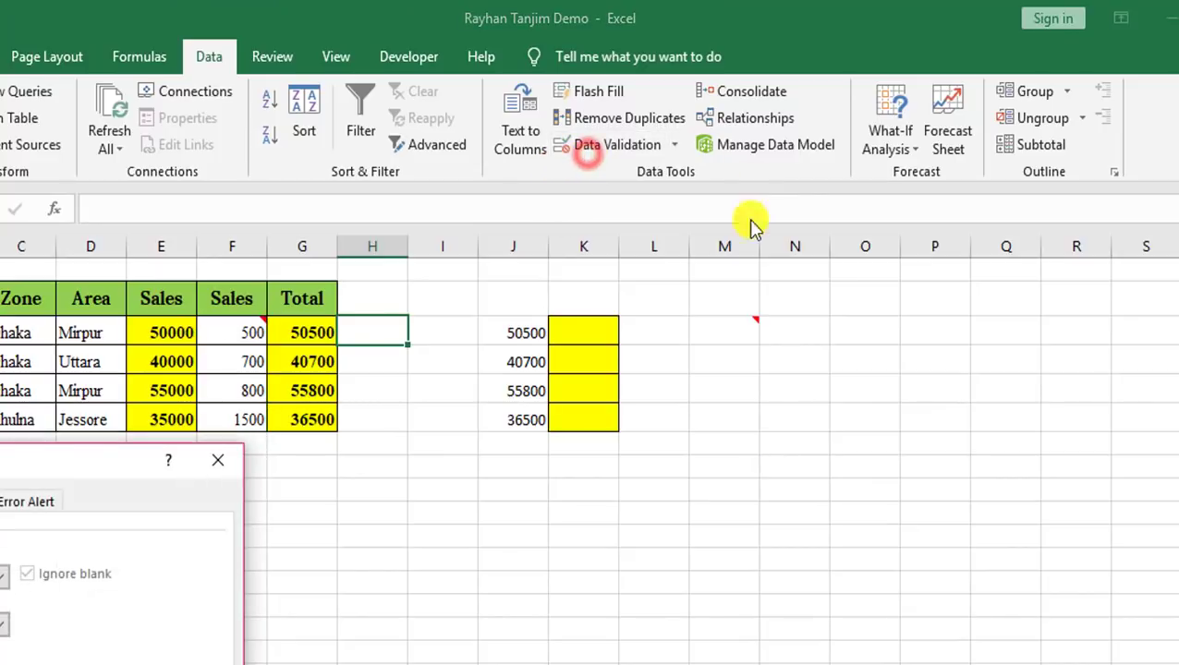
pyautogui.moveTo(18, 460); pyautogui.dragTo(545, 384)
pyautogui.click(524, 501)
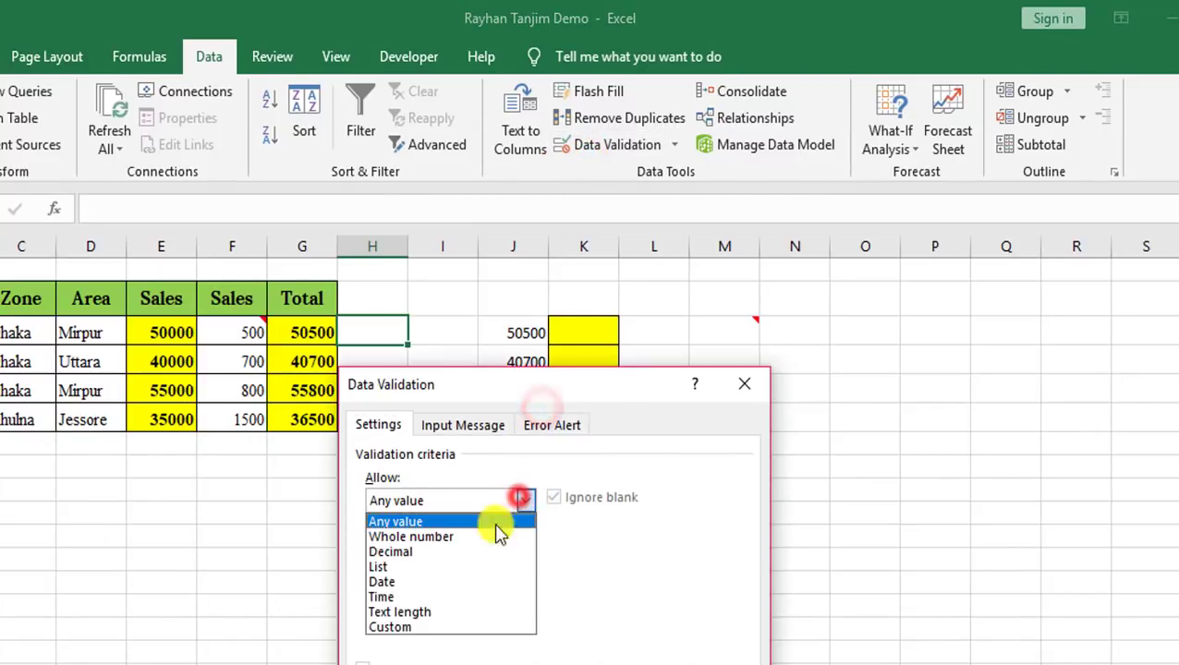
pyautogui.click(425, 570)
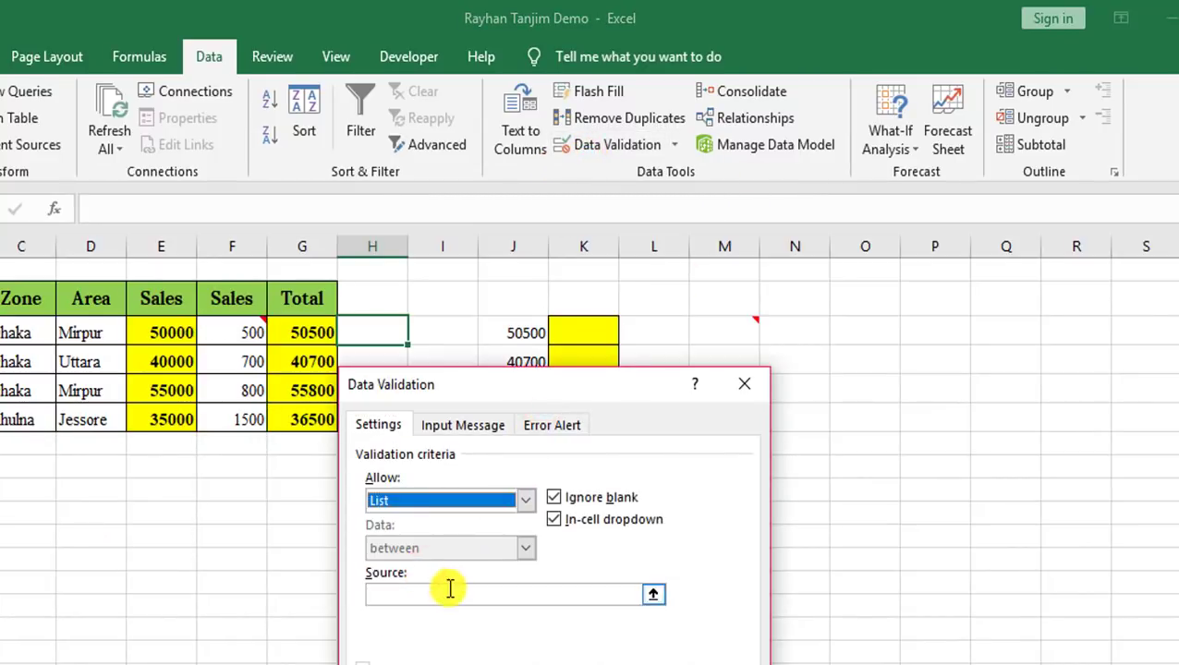
pyautogui.click(448, 588)
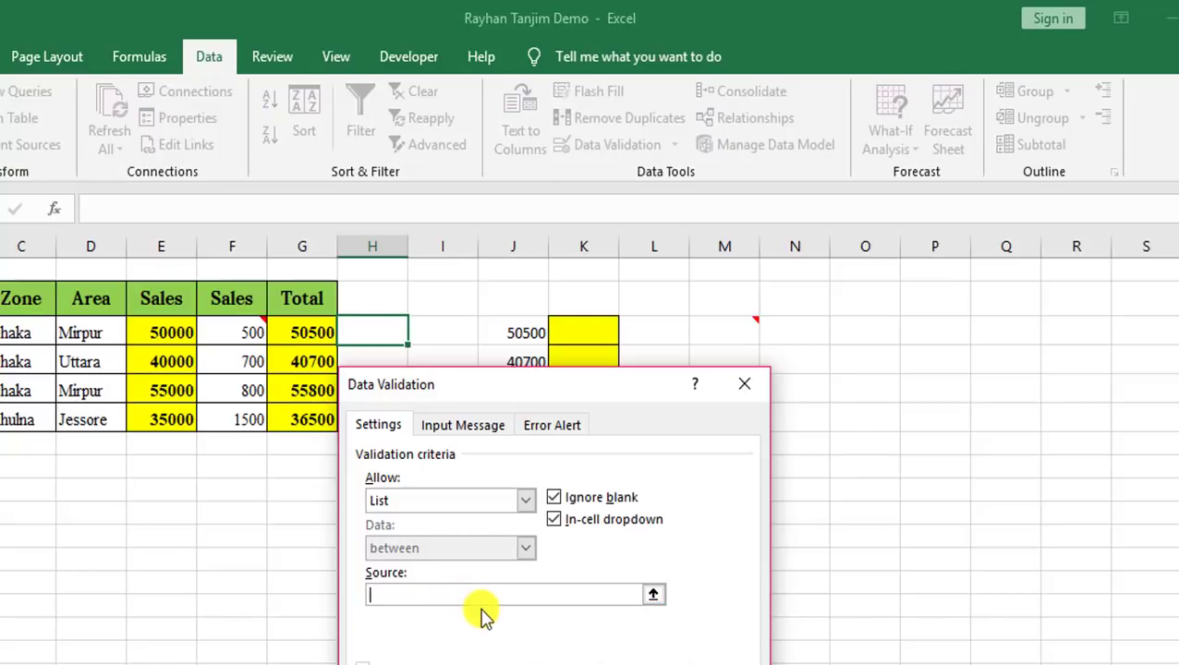
pyautogui.write('dhaka,Jessore')
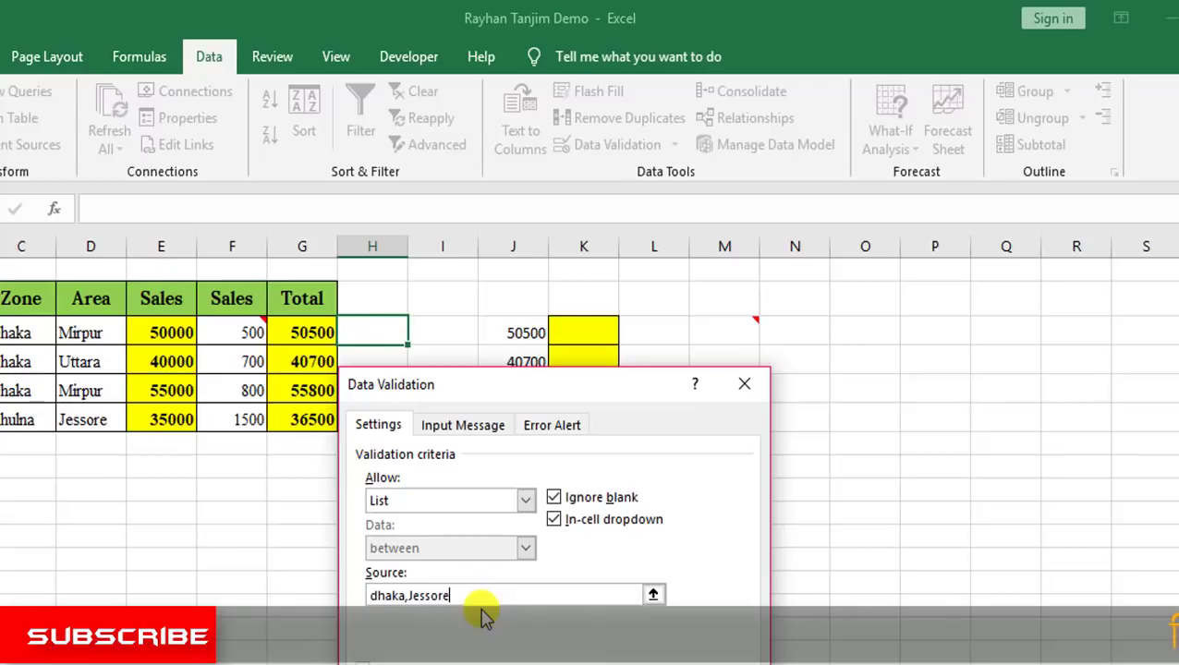
pyautogui.press('Return')
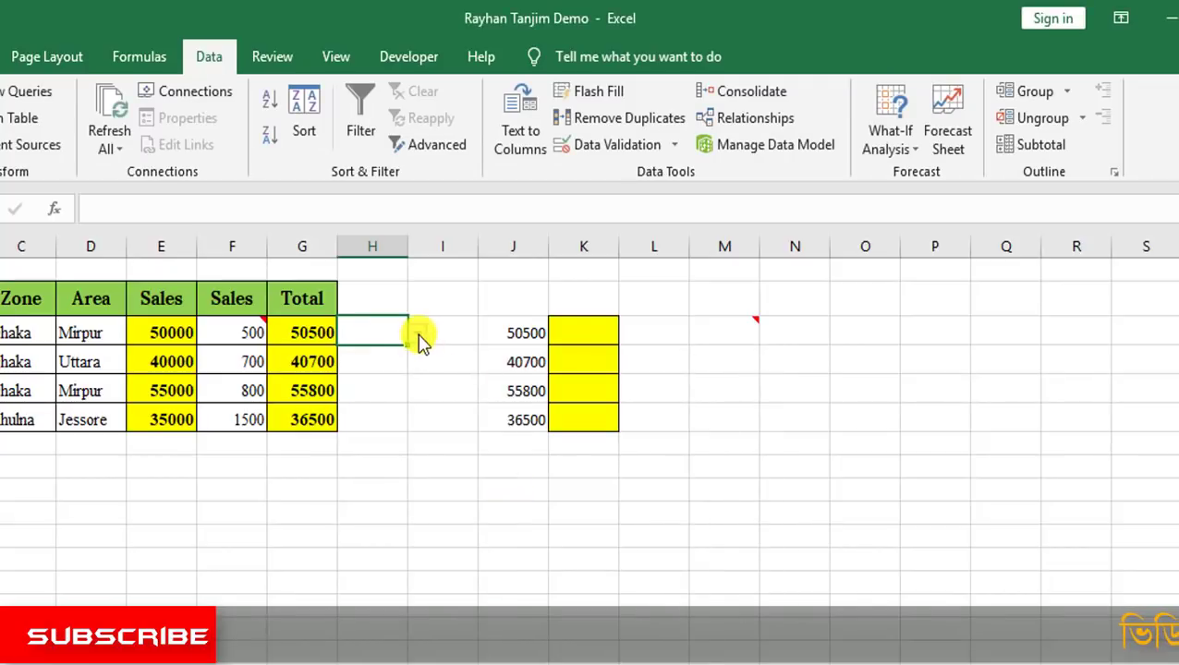
# Choose dhaka from the drop-down, enter 55, 0.222 and 222 below it, and select the entries.
pyautogui.click(411, 354)
pyautogui.click(407, 397)
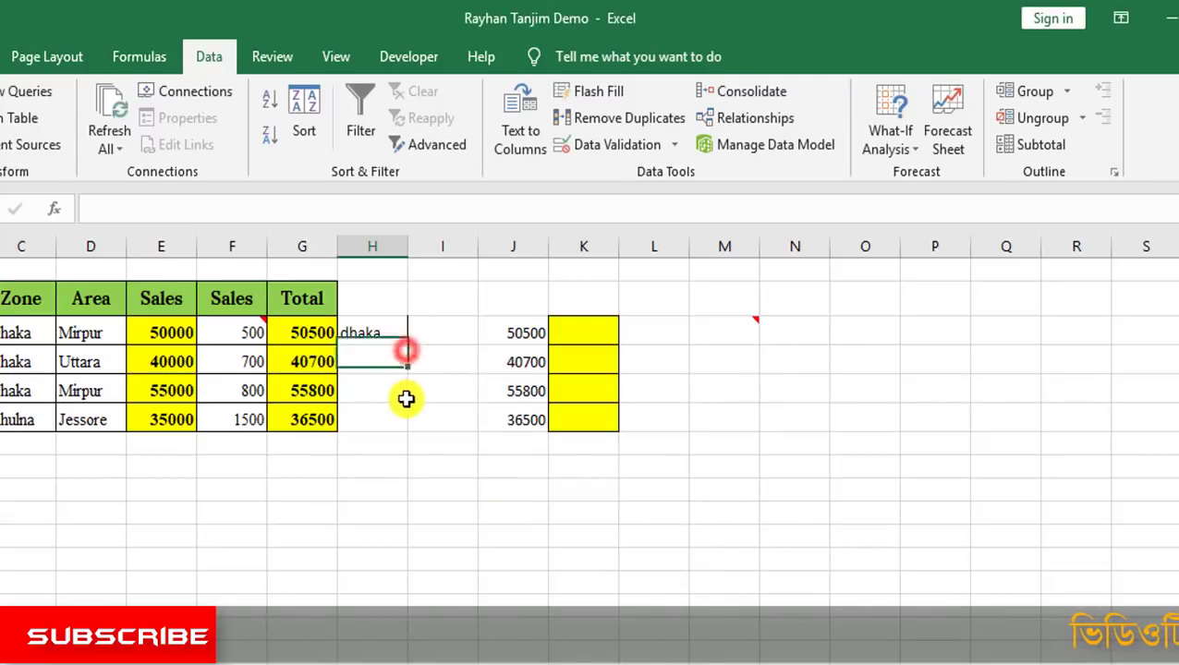
pyautogui.click(386, 334)
pyautogui.moveTo(389, 332); pyautogui.dragTo(398, 419)
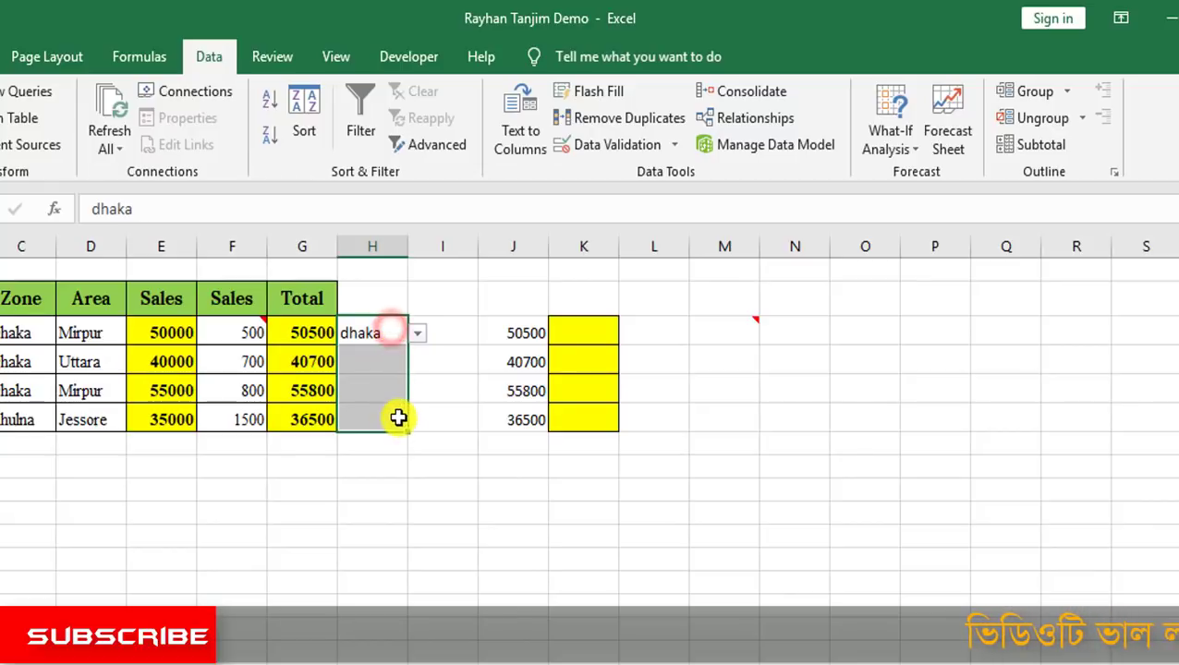
pyautogui.click(481, 414)
pyautogui.click(366, 359)
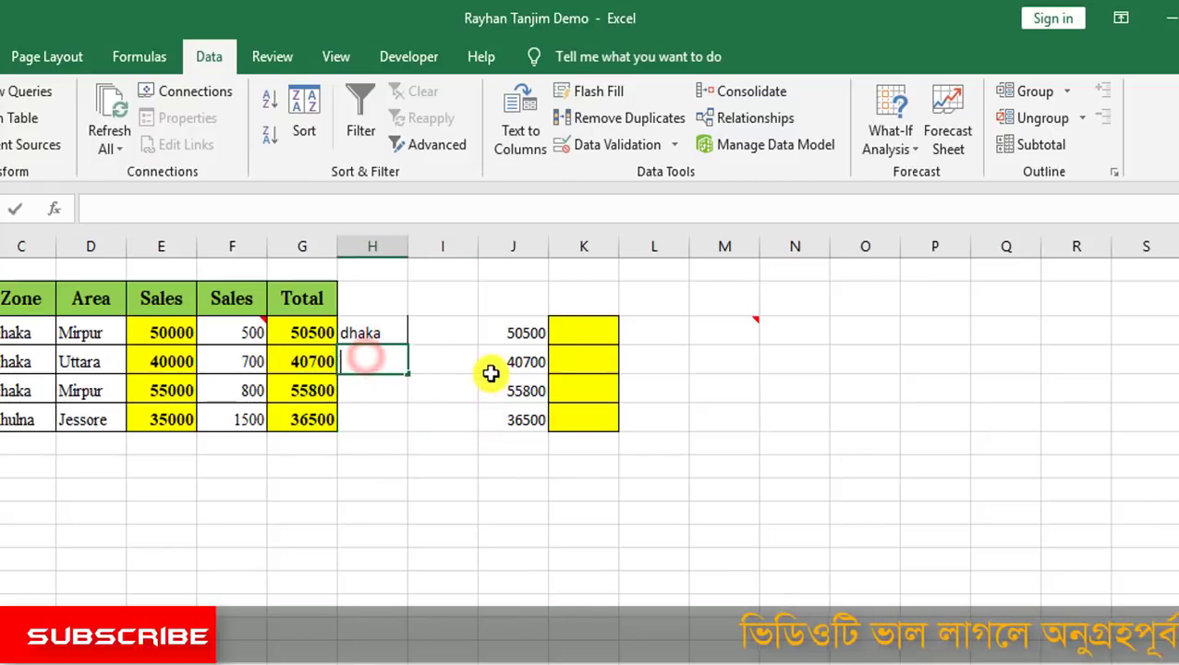
pyautogui.write('55')
pyautogui.click(391, 391)
pyautogui.write('.222')
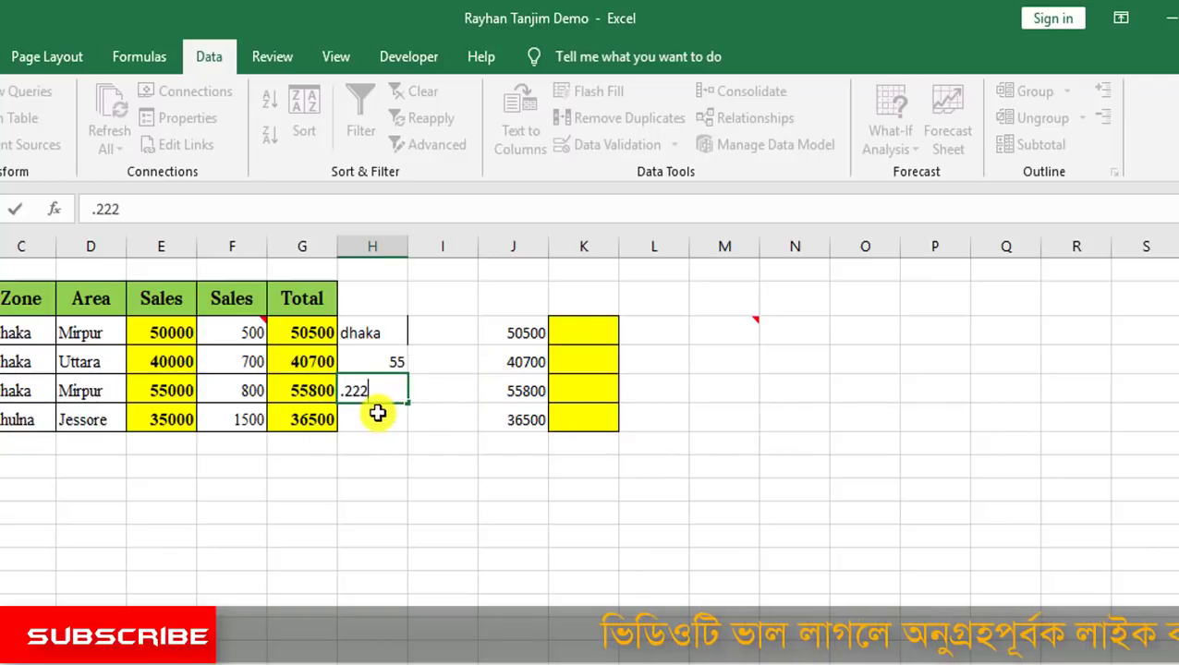
pyautogui.click(387, 416)
pyautogui.write('222')
pyautogui.press('Return')
pyautogui.moveTo(366, 332); pyautogui.dragTo(379, 365)
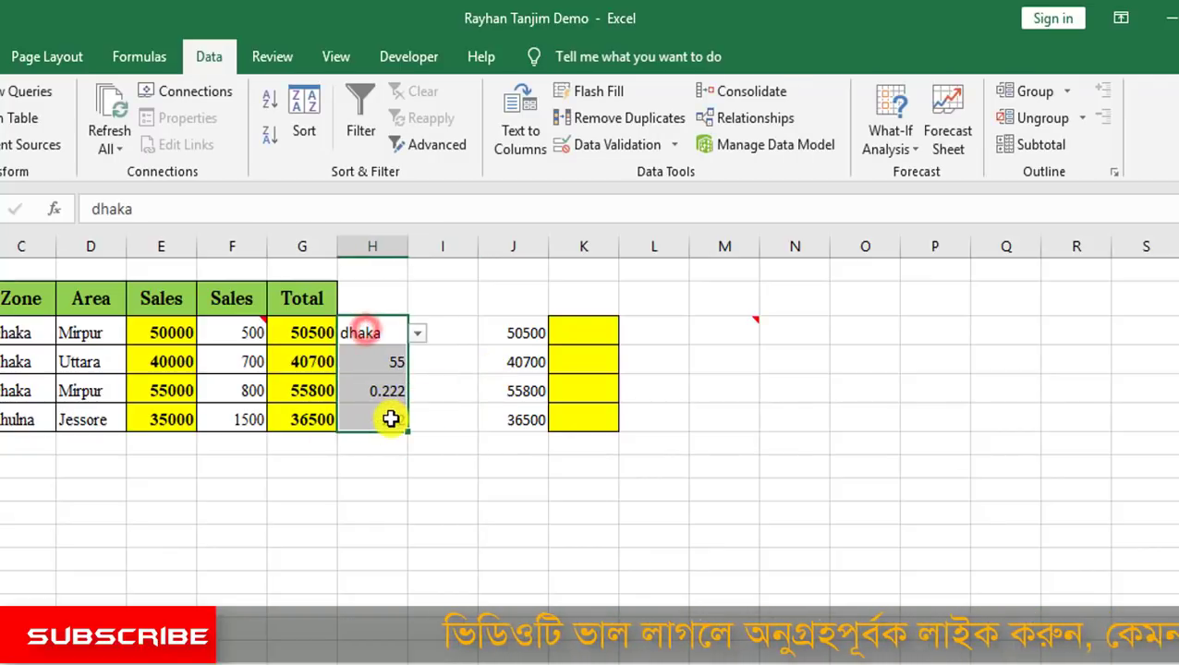
# Paste only the validation rule from the copied cells into N3.
pyautogui.click(791, 332)
pyautogui.rightClick(800, 333)
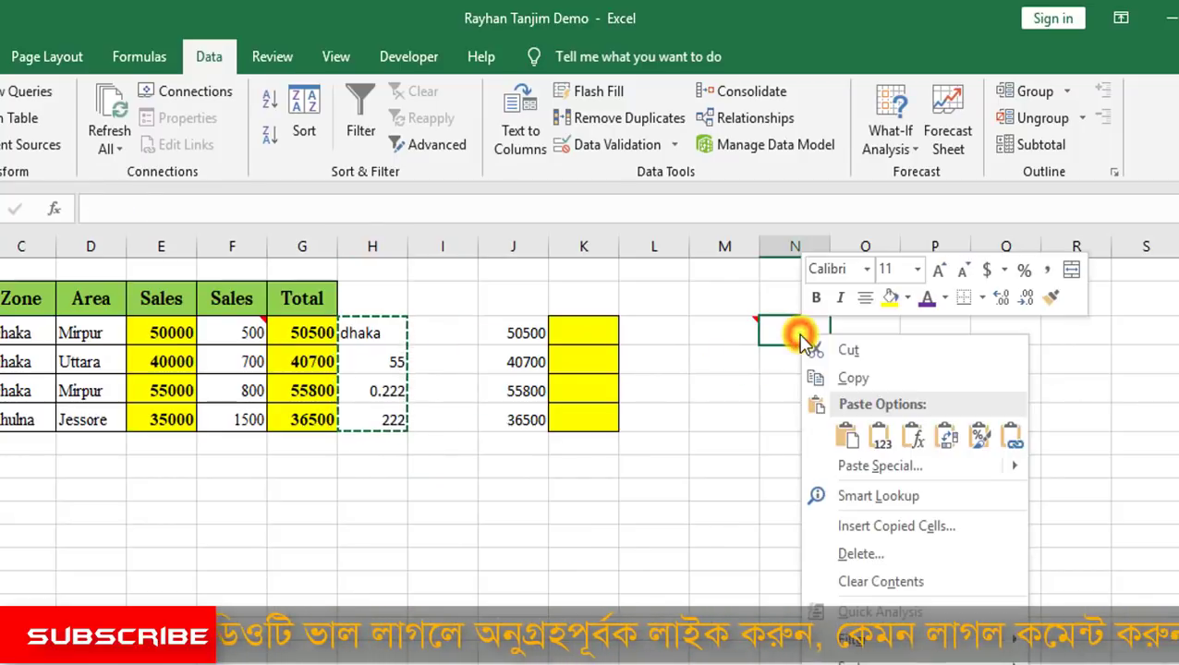
pyautogui.click(891, 471)
pyautogui.click(698, 450)
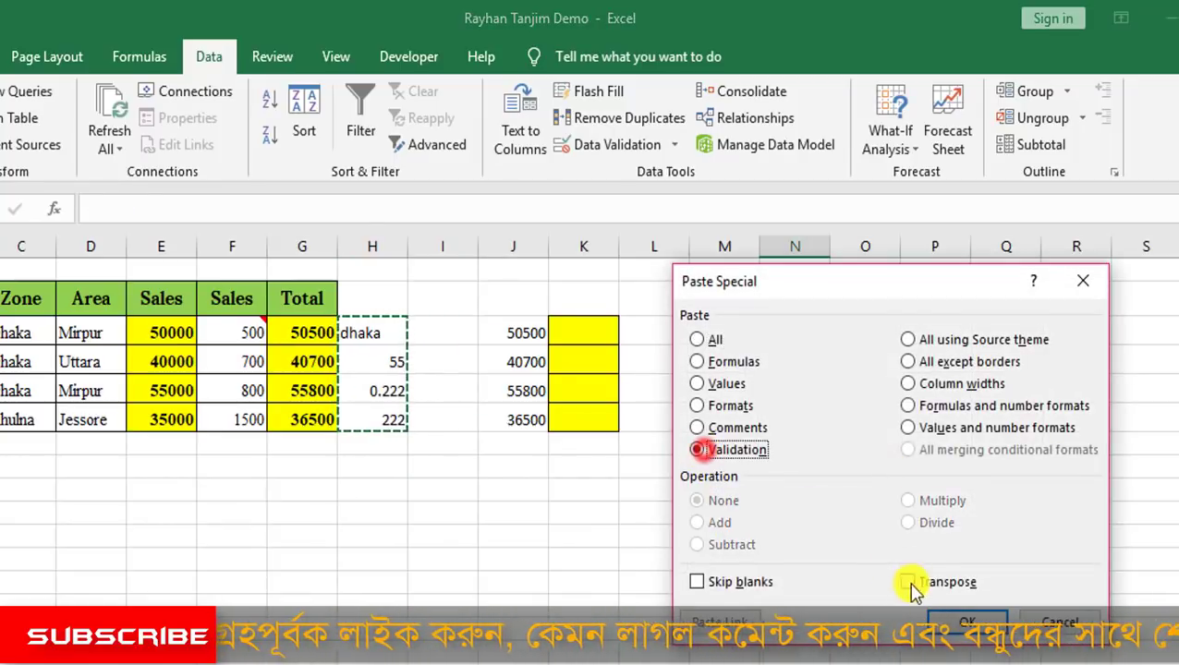
pyautogui.click(966, 619)
# Pick Jessore from N3's dhaka/Jessore drop-down list.
pyautogui.click(760, 369)
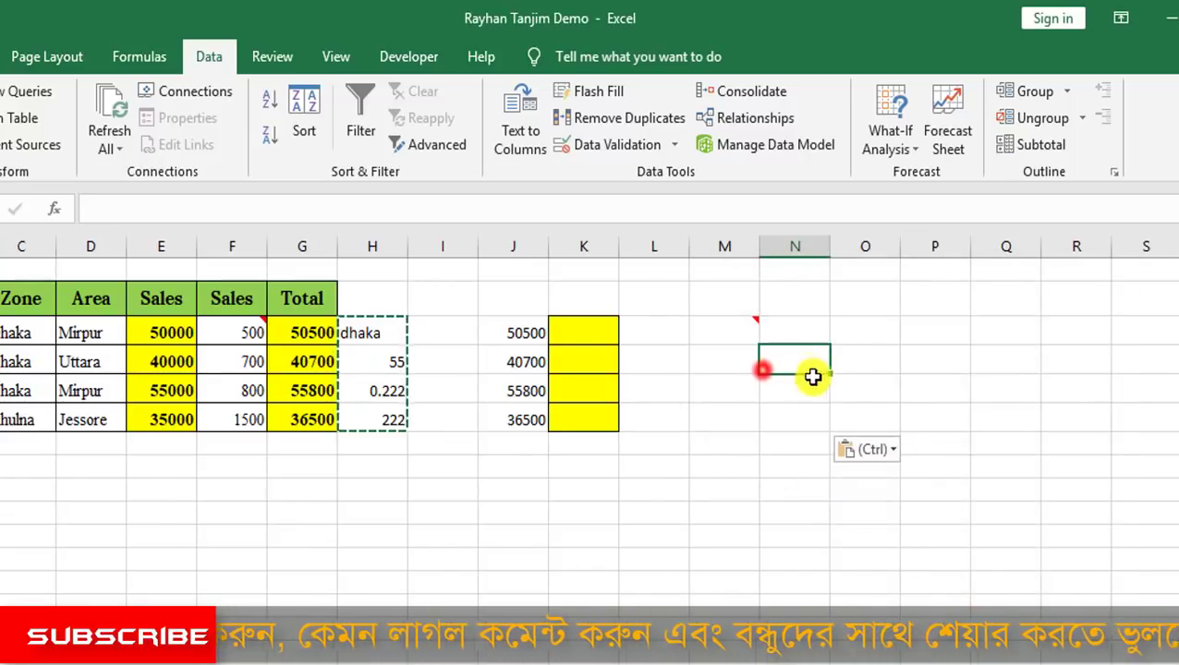
pyautogui.click(808, 392)
pyautogui.click(806, 331)
pyautogui.click(848, 332)
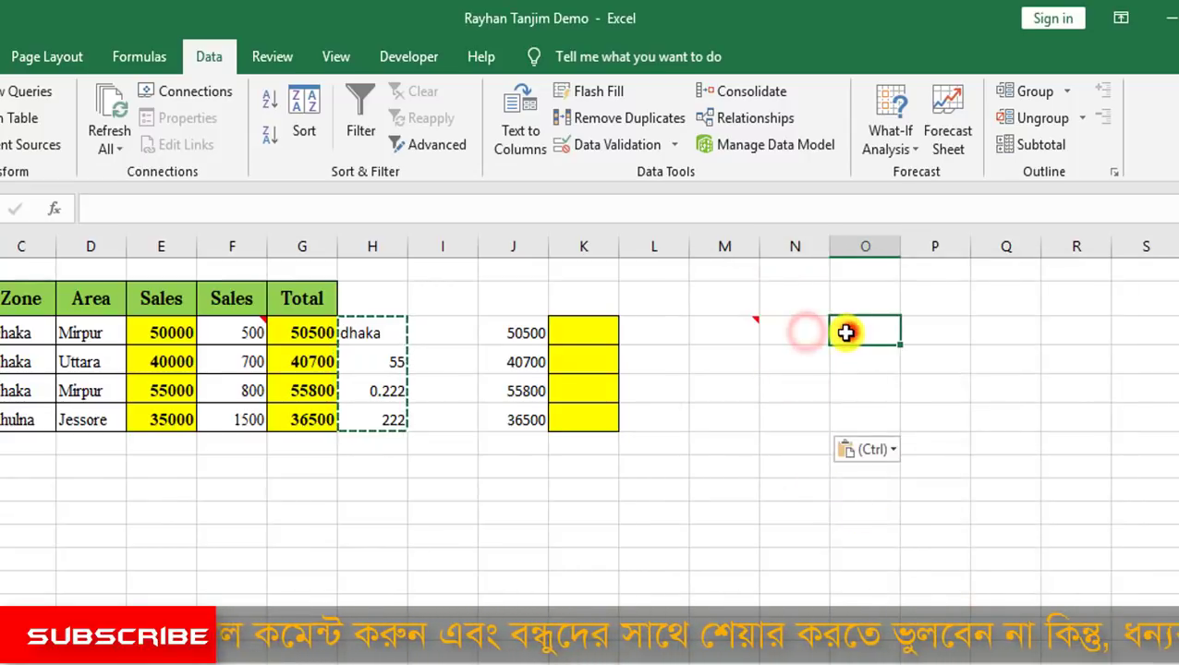
pyautogui.click(815, 332)
pyautogui.click(838, 334)
pyautogui.click(822, 368)
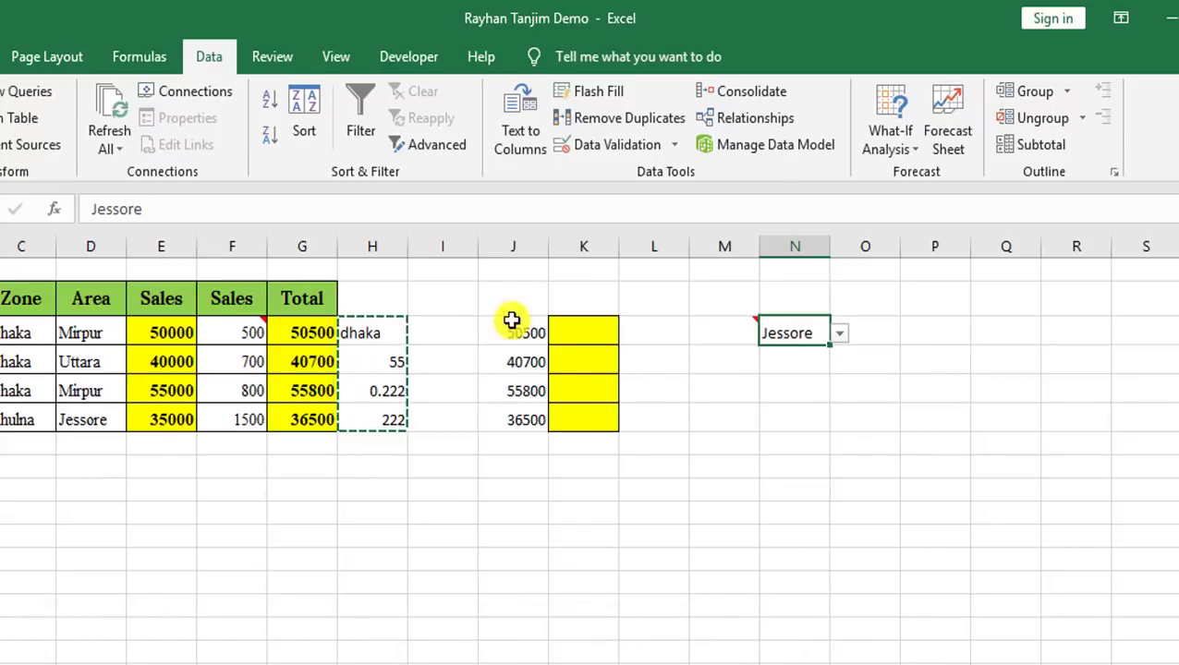
# Delete the extra columns H through N beside the sales table.
pyautogui.moveTo(388, 246); pyautogui.dragTo(794, 246)
pyautogui.rightClick(796, 247)
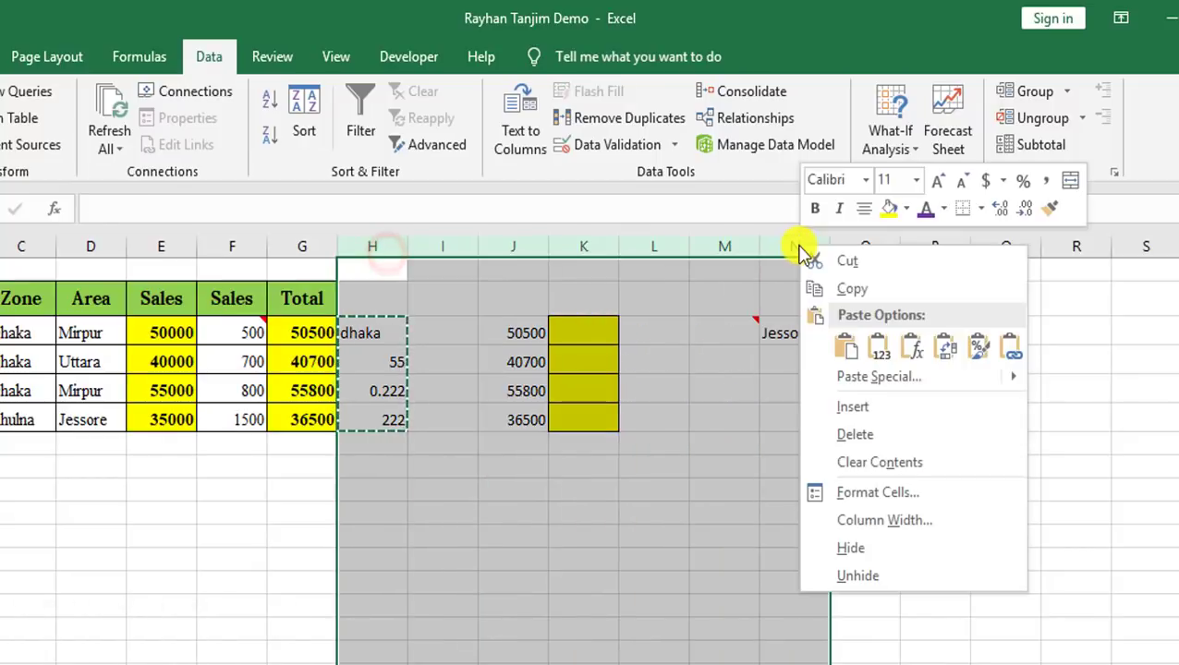
pyautogui.click(852, 434)
# Select the Total values and dismiss Paste Special without pasting anything.
pyautogui.moveTo(301, 330); pyautogui.dragTo(305, 426)
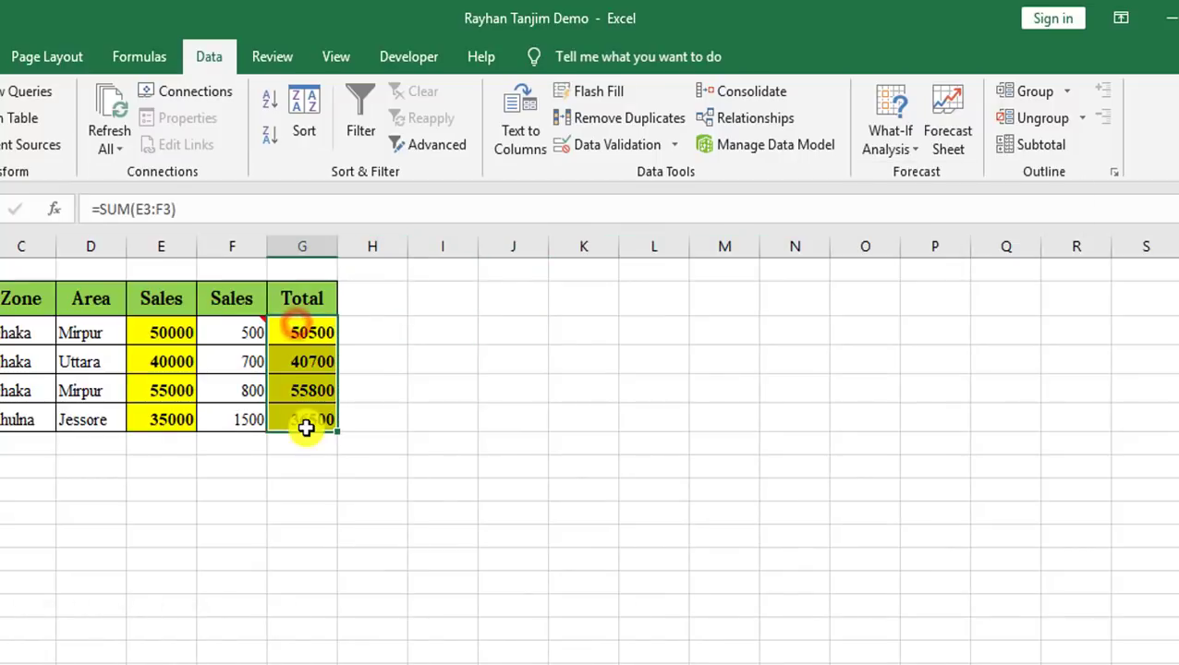
pyautogui.rightClick(514, 304)
pyautogui.click(610, 436)
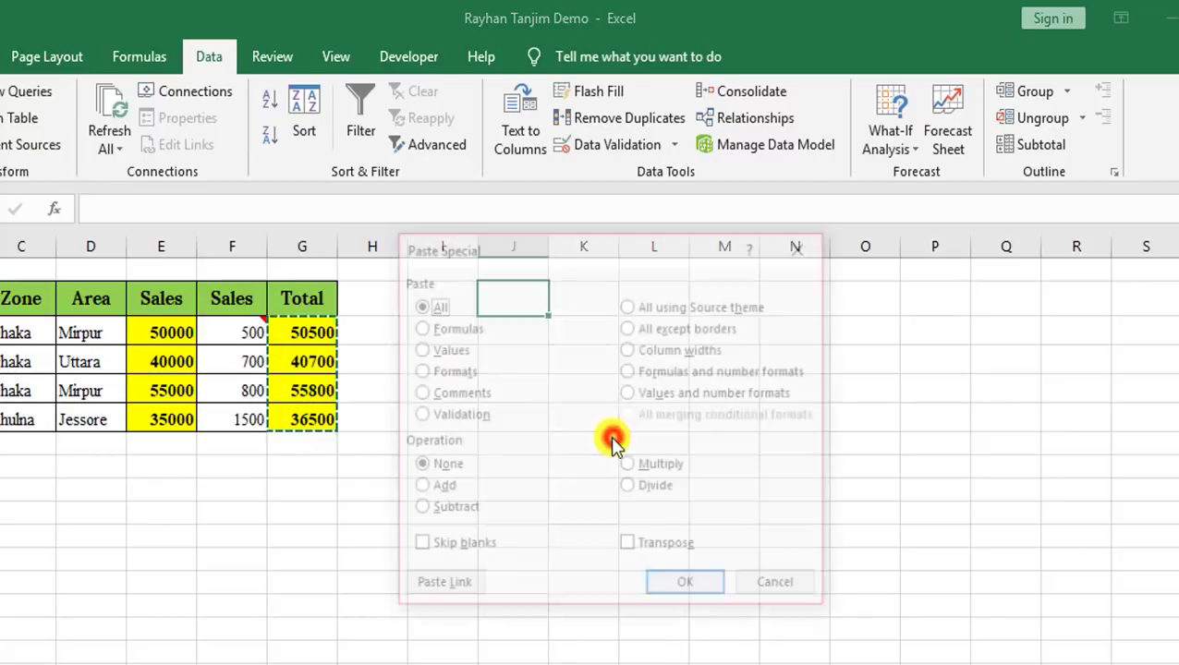
pyautogui.moveTo(587, 244); pyautogui.dragTo(864, 279)
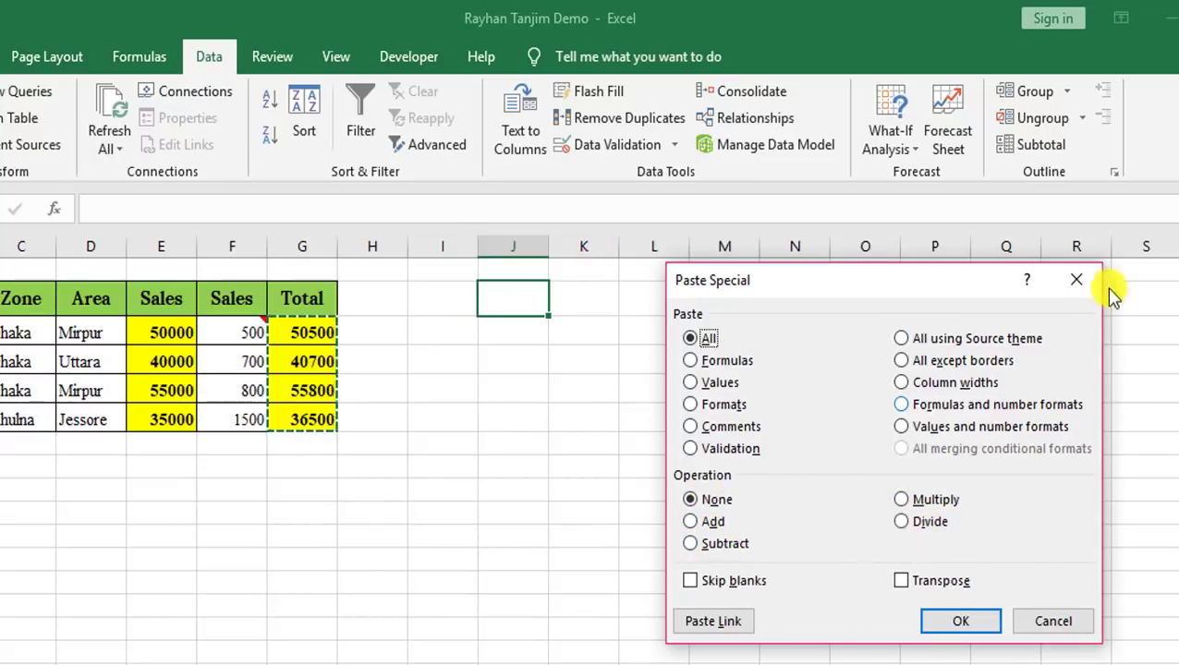
pyautogui.click(1073, 288)
# Enter 3 into K3, K4 and K5, then select the Sales values 500, 700, 800.
pyautogui.click(577, 331)
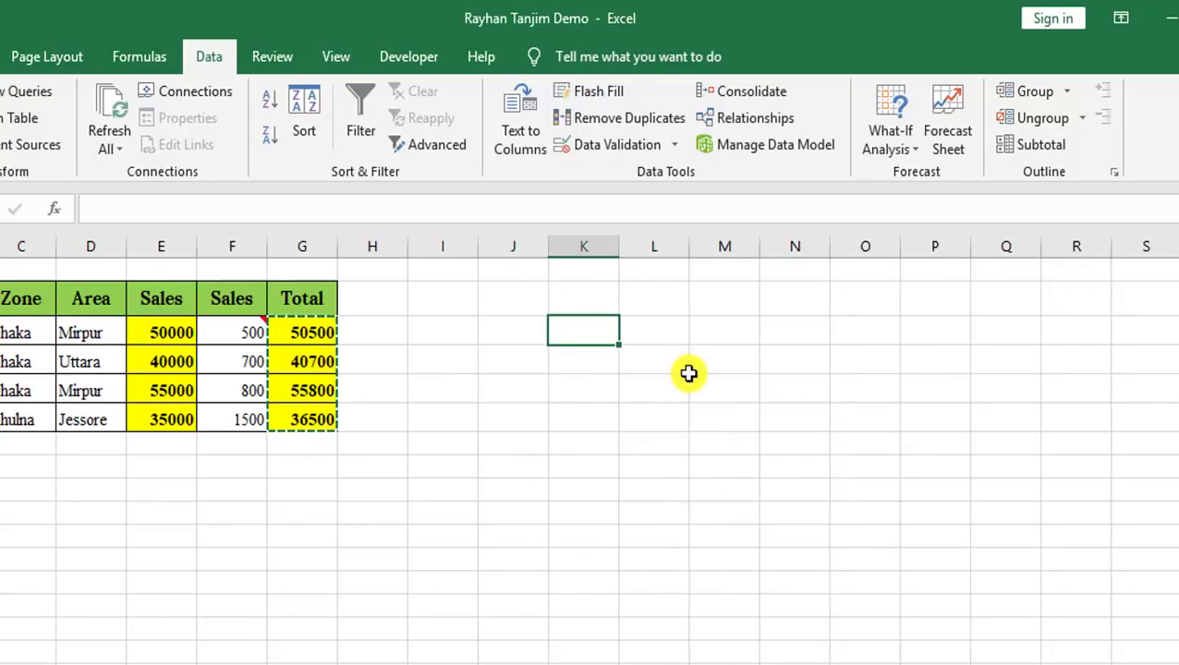
pyautogui.write('3')
pyautogui.press('Return')
pyautogui.write('3')
pyautogui.press('Return')
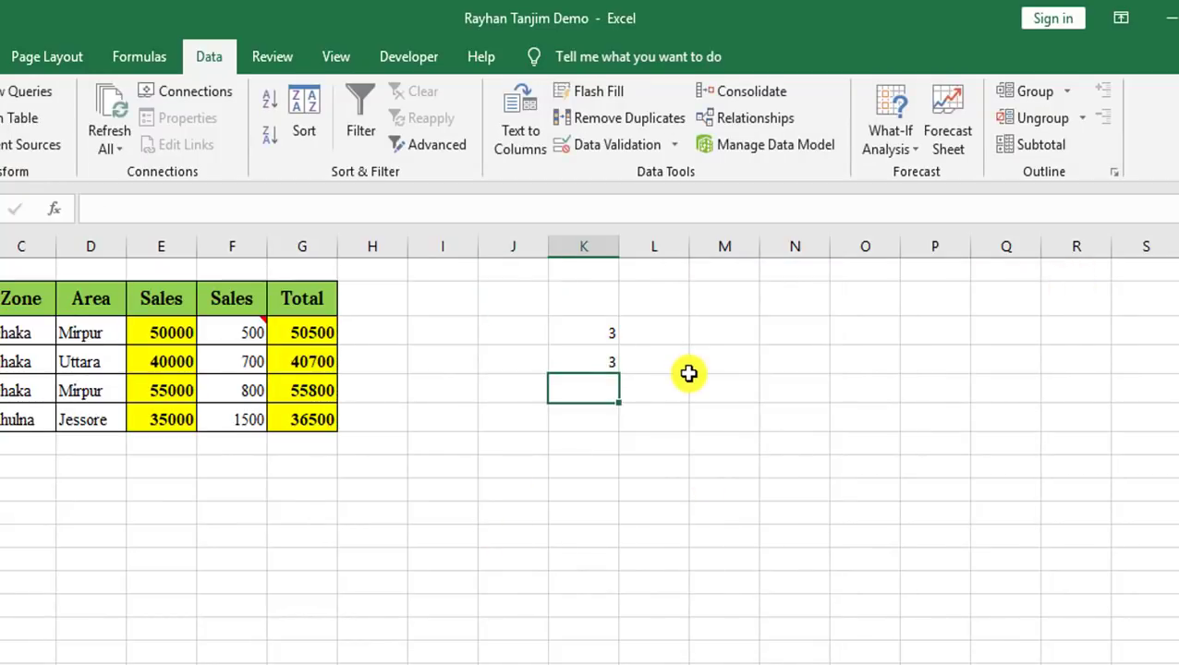
pyautogui.write('3')
pyautogui.press('Return')
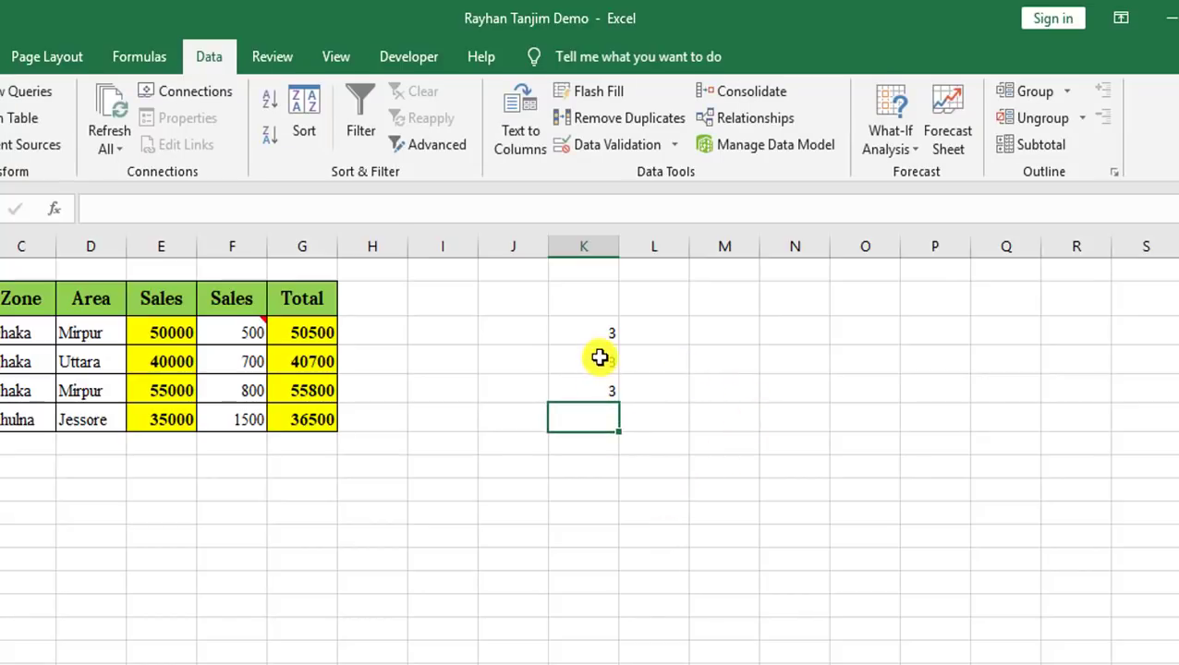
pyautogui.moveTo(240, 343); pyautogui.dragTo(249, 391)
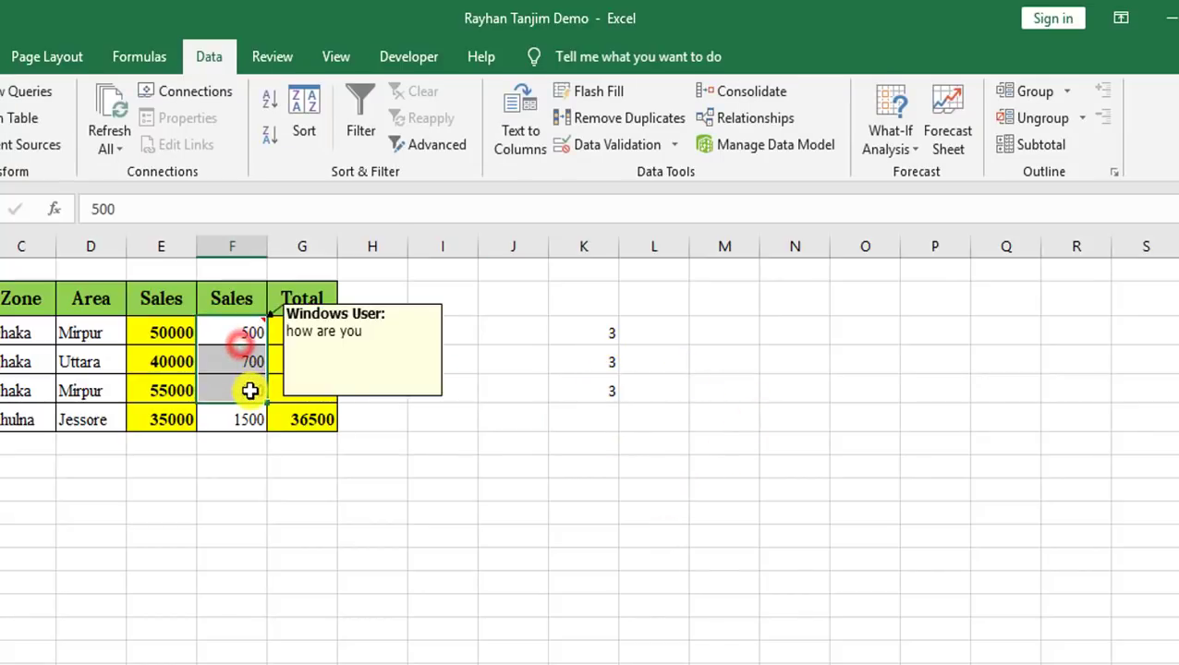
pyautogui.moveTo(577, 328); pyautogui.dragTo(602, 390)
pyautogui.rightClick(588, 352)
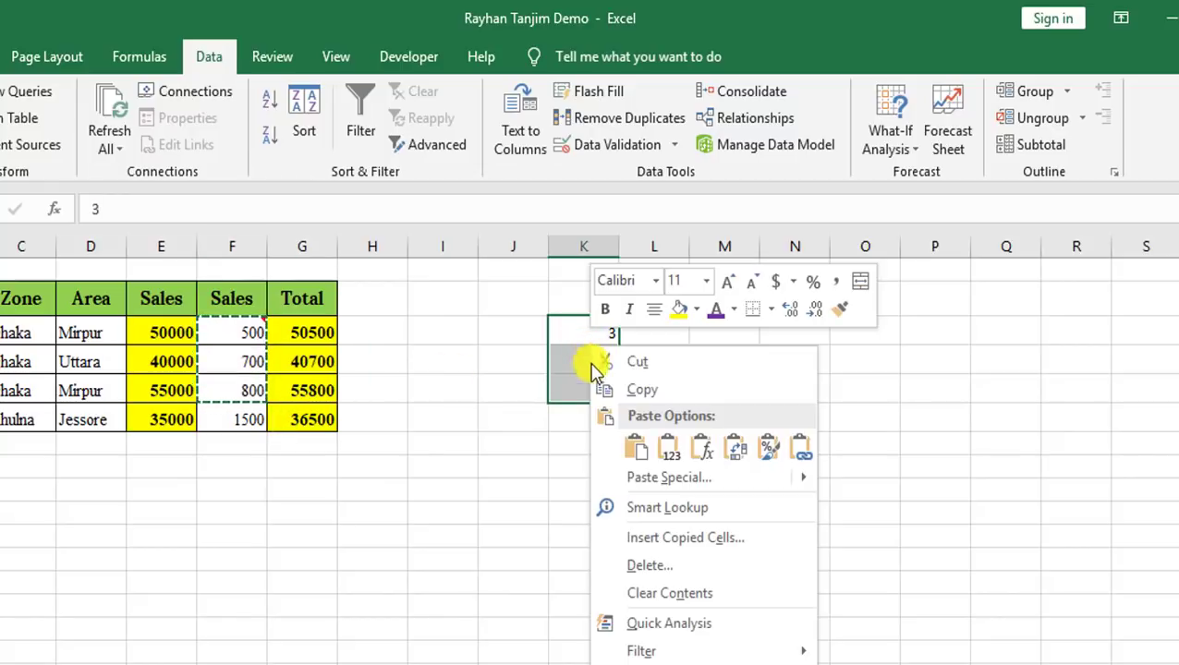
pyautogui.click(669, 477)
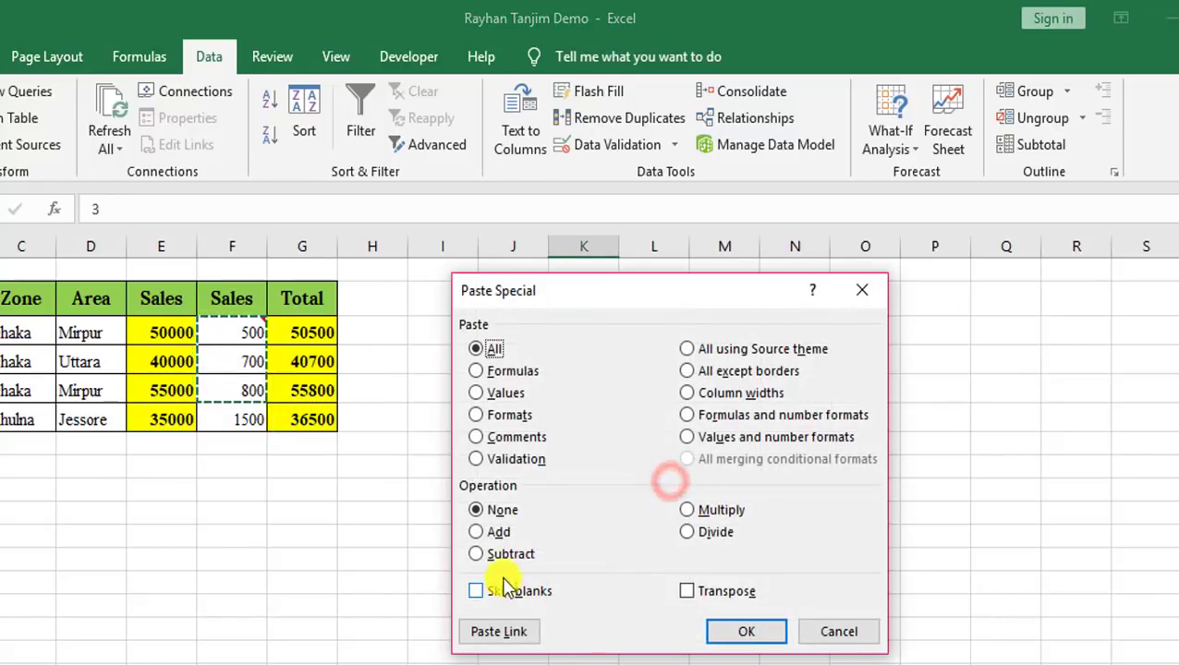
pyautogui.moveTo(667, 311); pyautogui.dragTo(1127, 318)
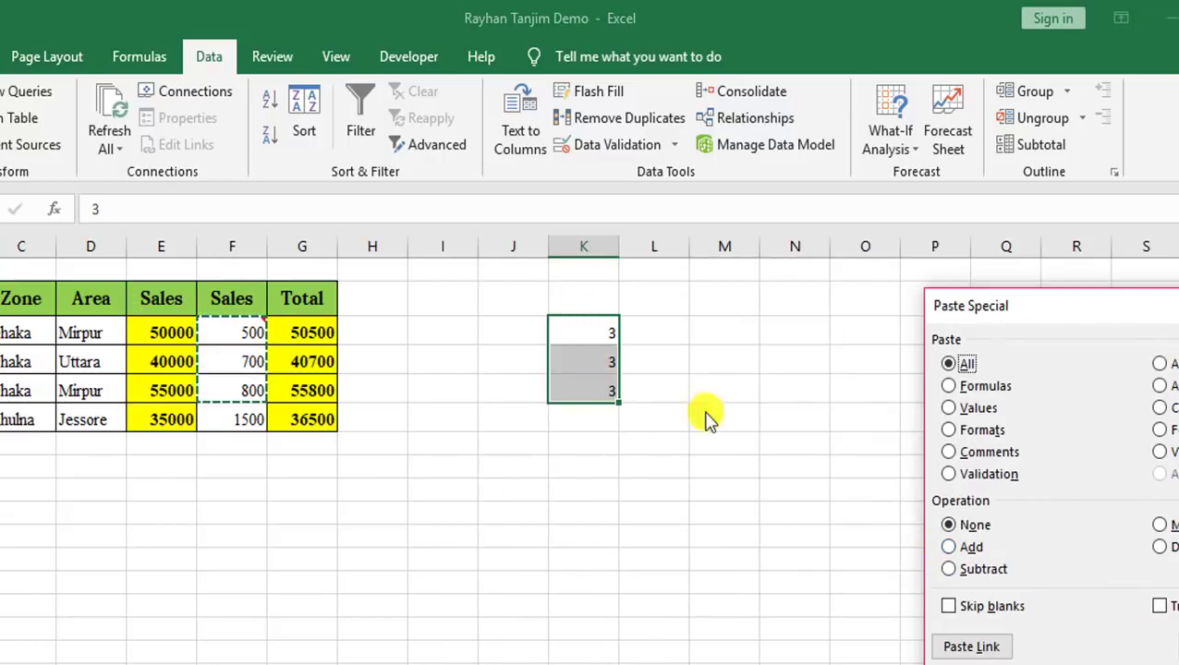
pyautogui.click(948, 547)
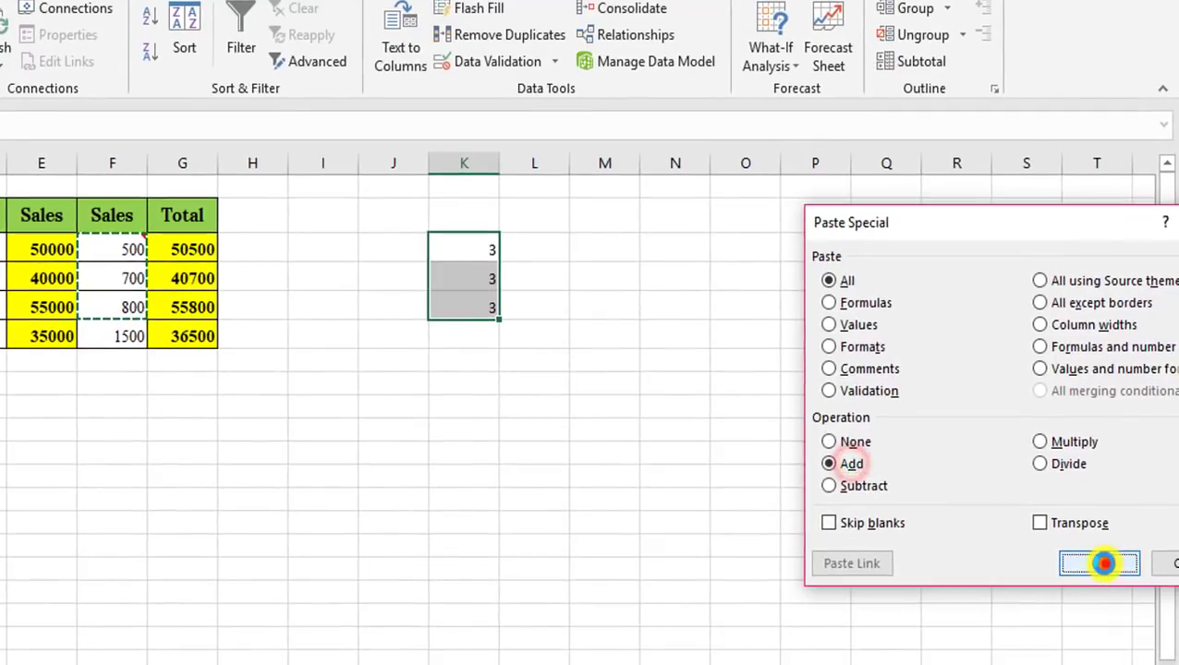
pyautogui.click(1102, 562)
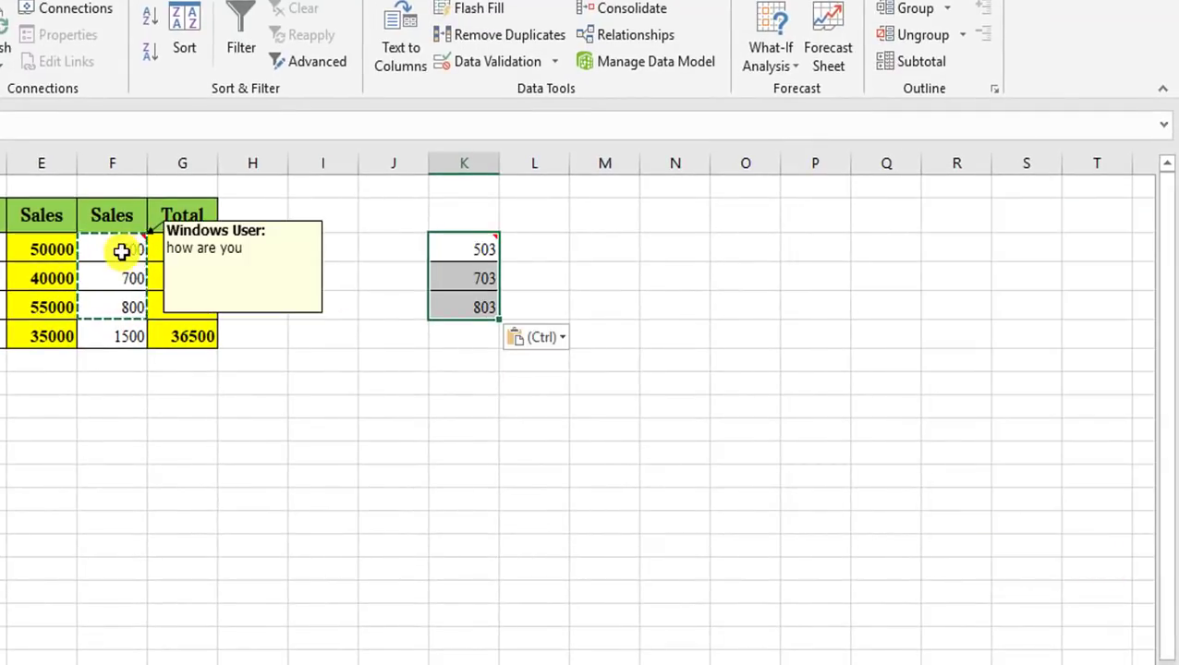
pyautogui.moveTo(480, 252)
pyautogui.hotkey('ctrl', 'z')
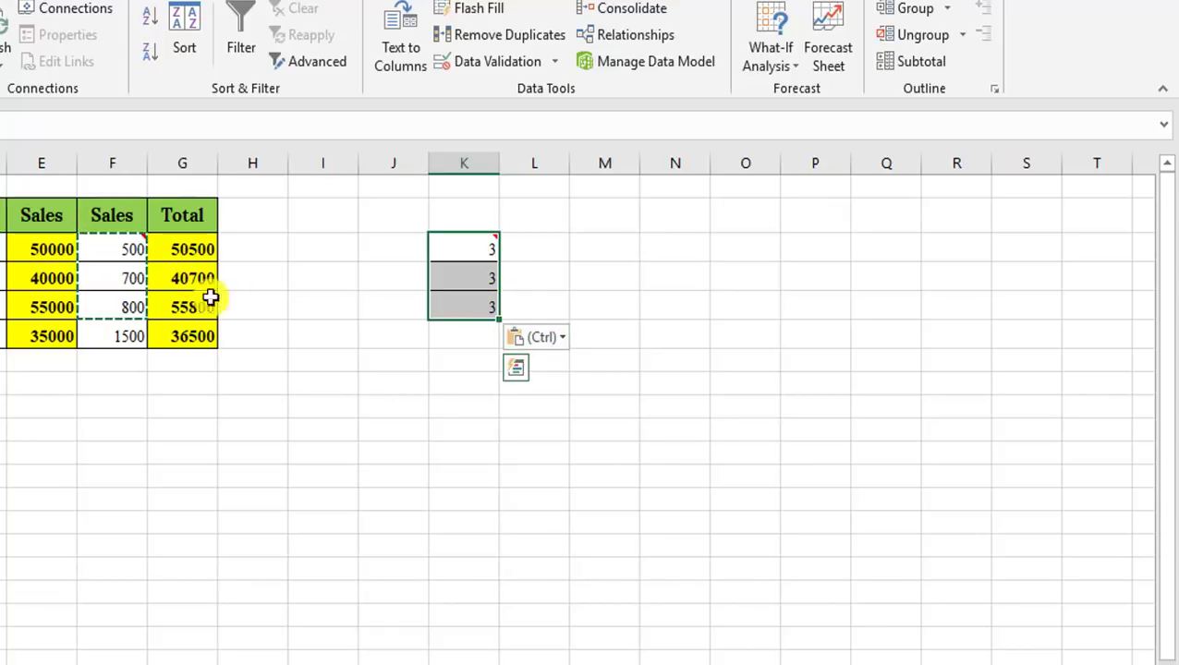
# Paste-subtract the copied Sales values from the 3s, giving -497, -697, -797, then reopen Paste Special.
pyautogui.rightClick(468, 245)
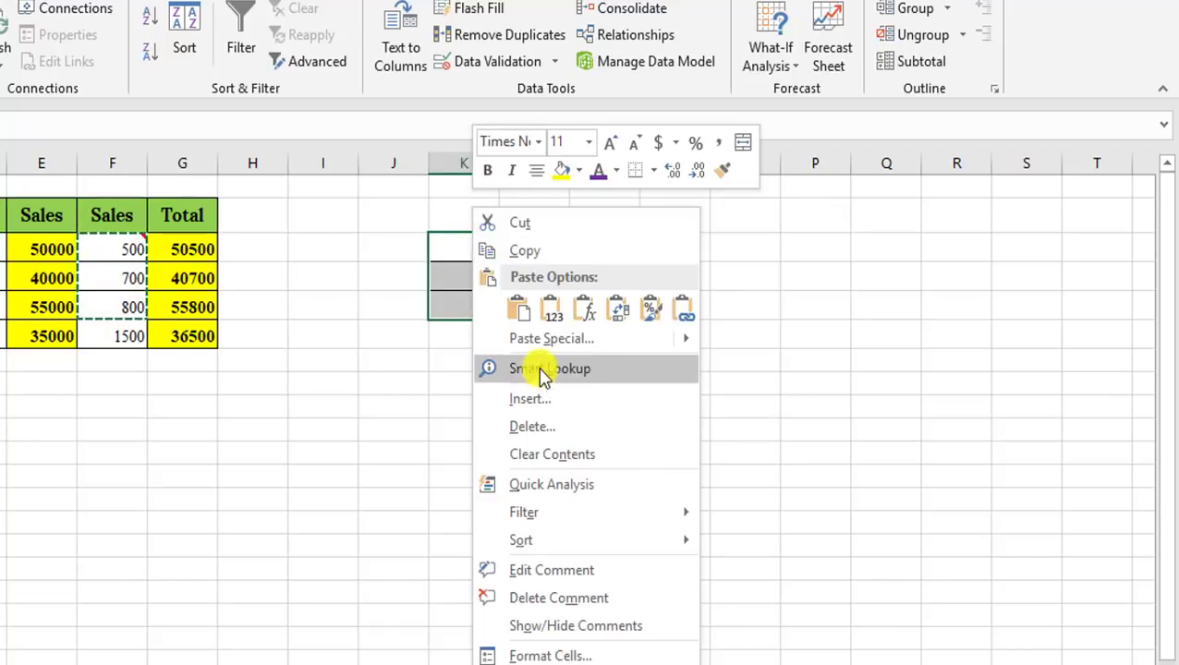
pyautogui.click(552, 340)
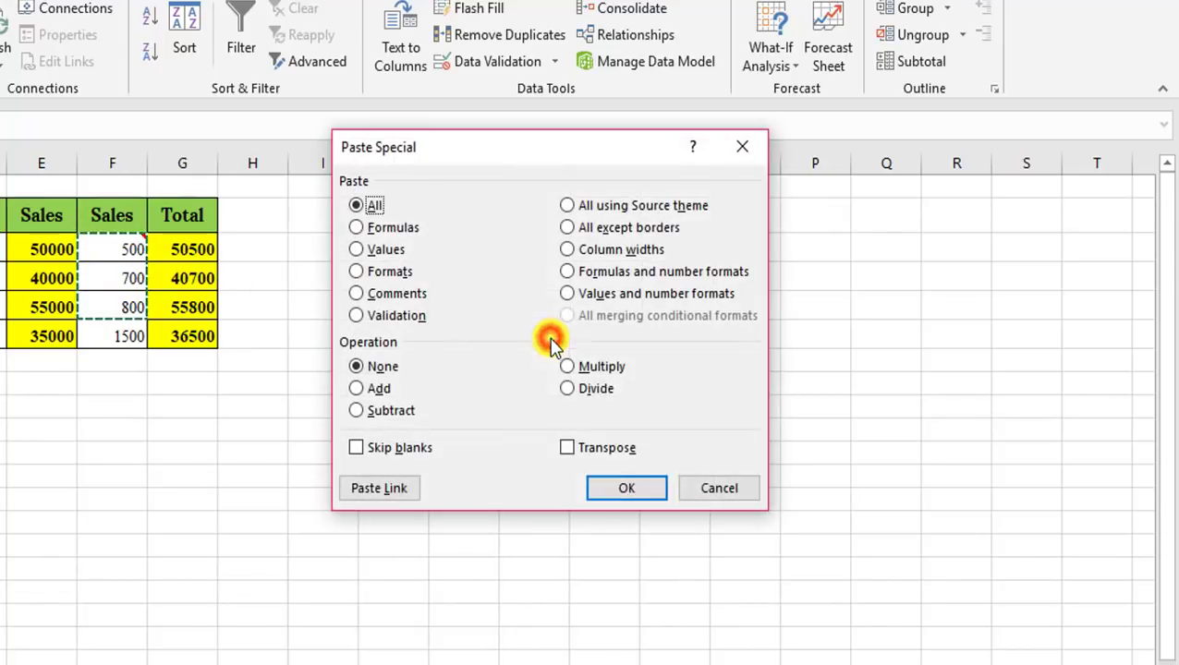
pyautogui.click(377, 412)
pyautogui.click(624, 488)
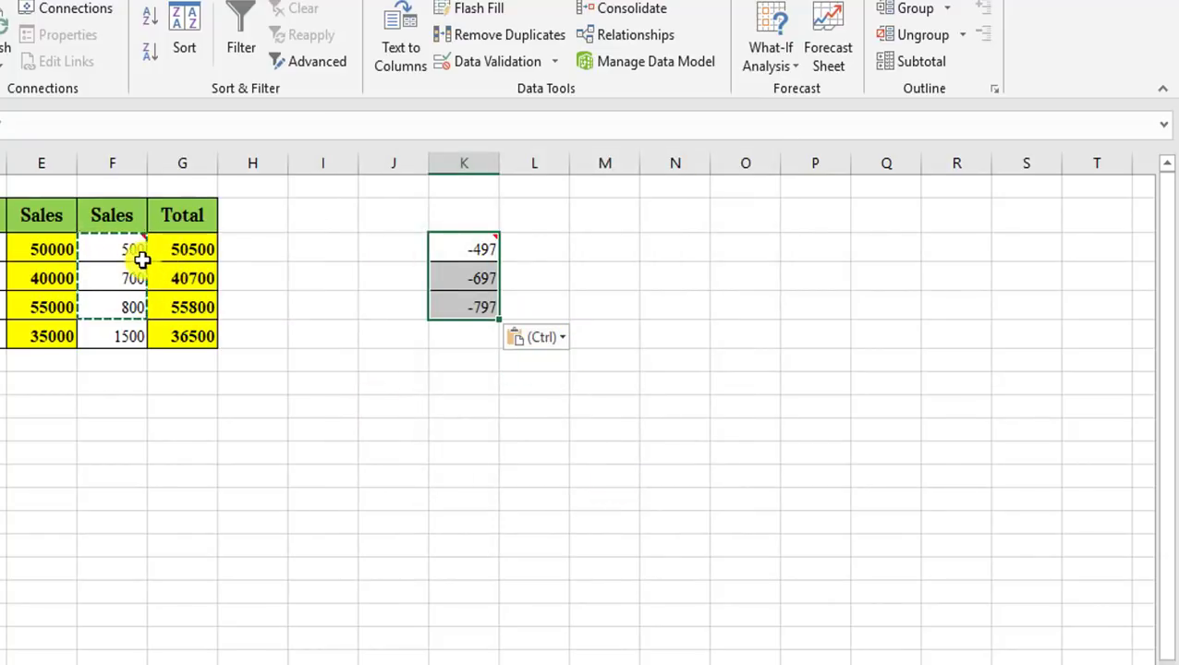
pyautogui.rightClick(484, 245)
pyautogui.click(584, 339)
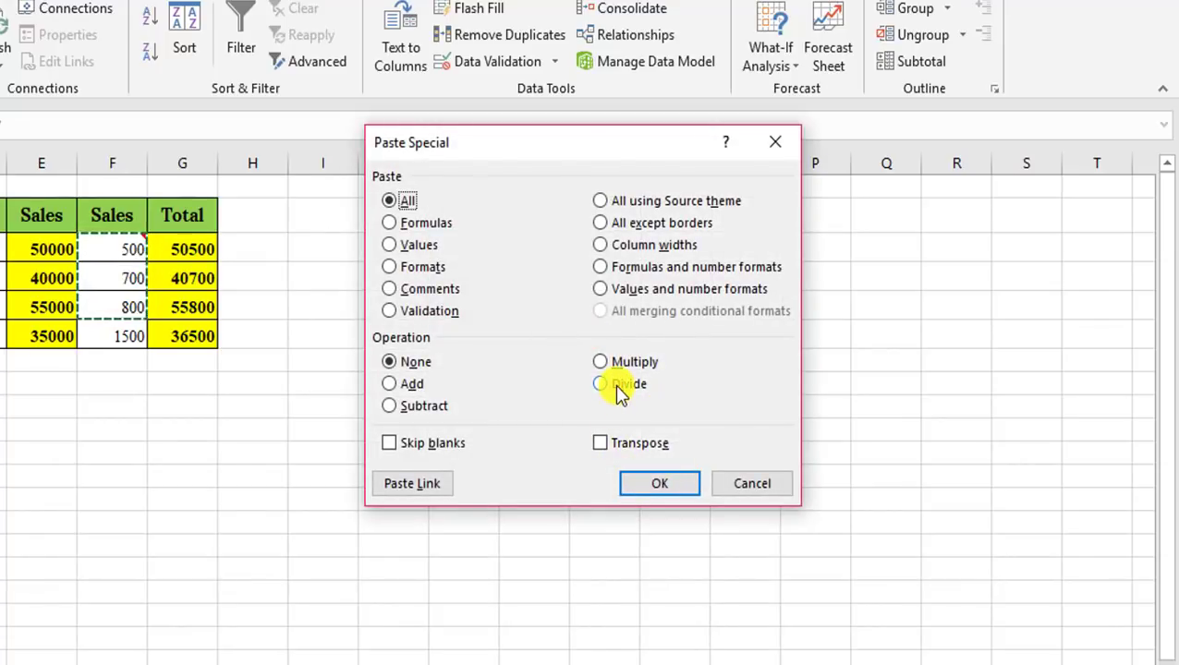
# Copy header row B2:G2 and paste it transposed into M3:M8, Name through Total.
pyautogui.click(776, 144)
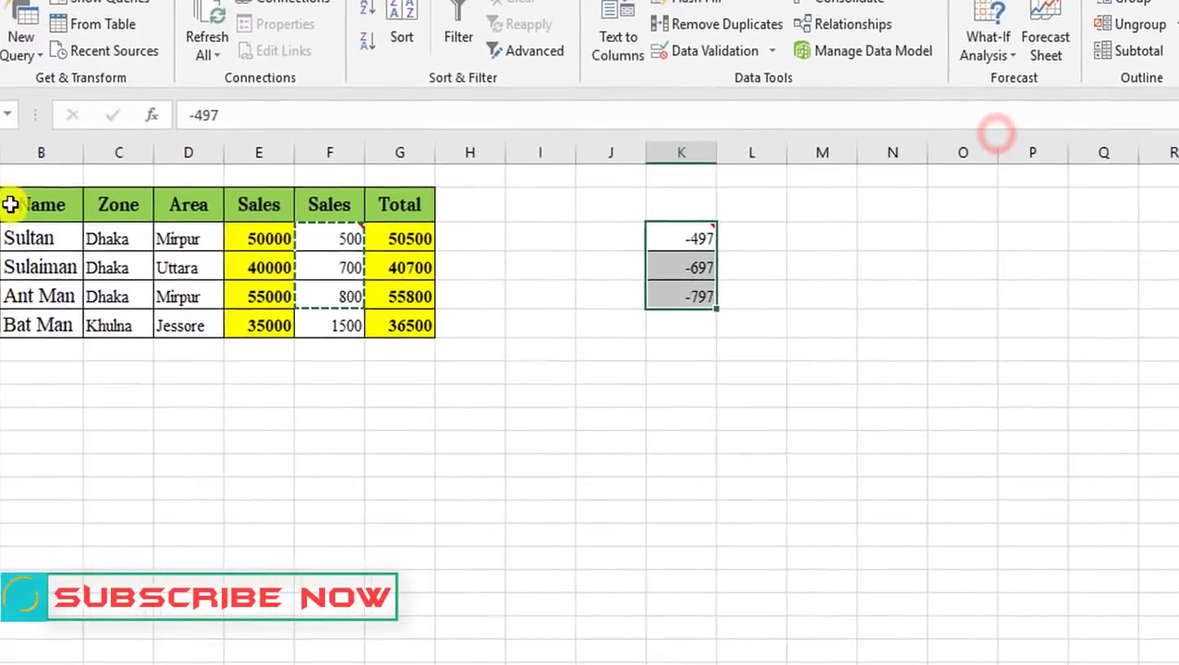
pyautogui.moveTo(46, 203); pyautogui.dragTo(403, 206)
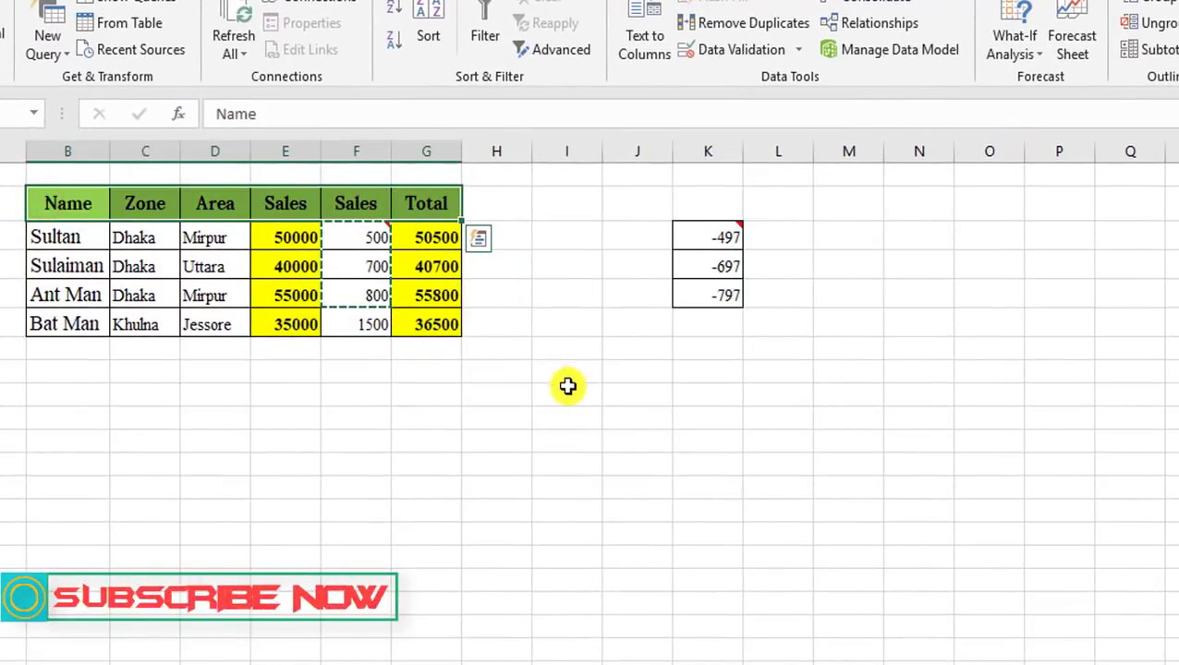
pyautogui.hotkey('ctrl', 'c')
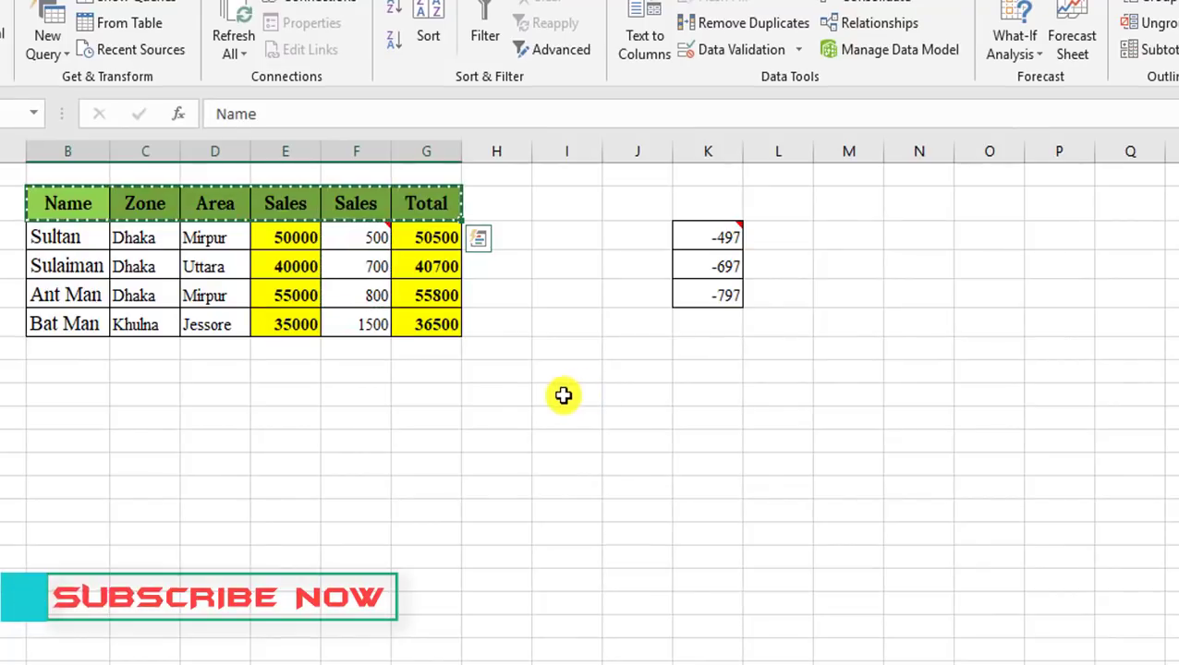
pyautogui.click(854, 236)
pyautogui.rightClick(855, 236)
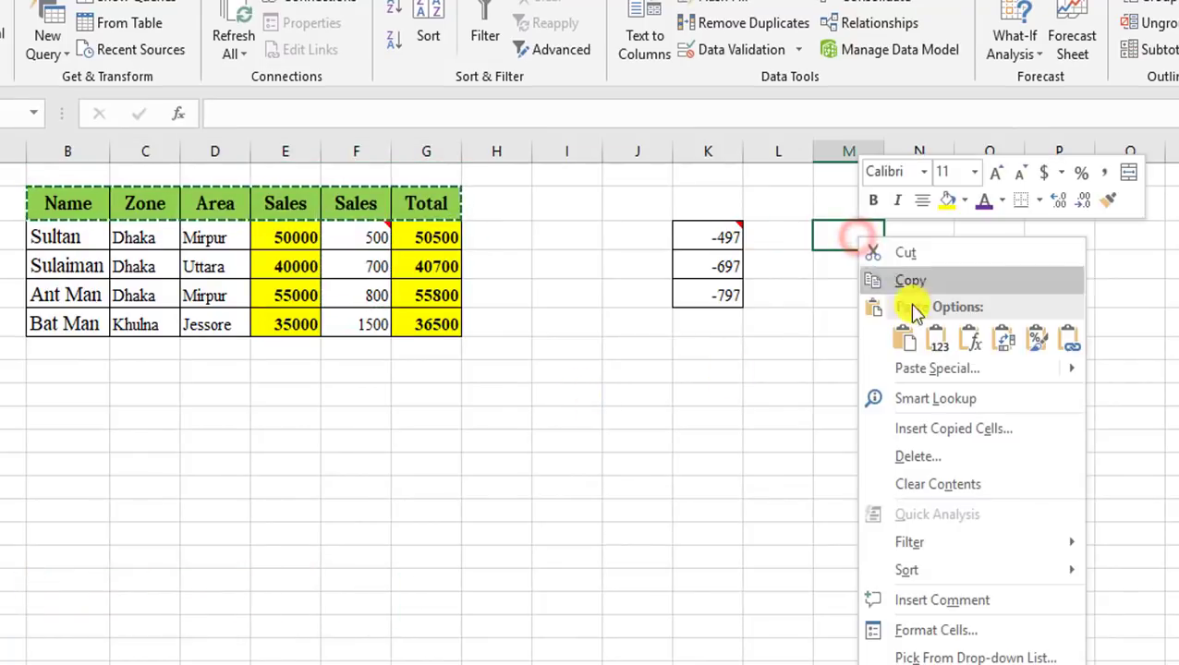
pyautogui.click(946, 378)
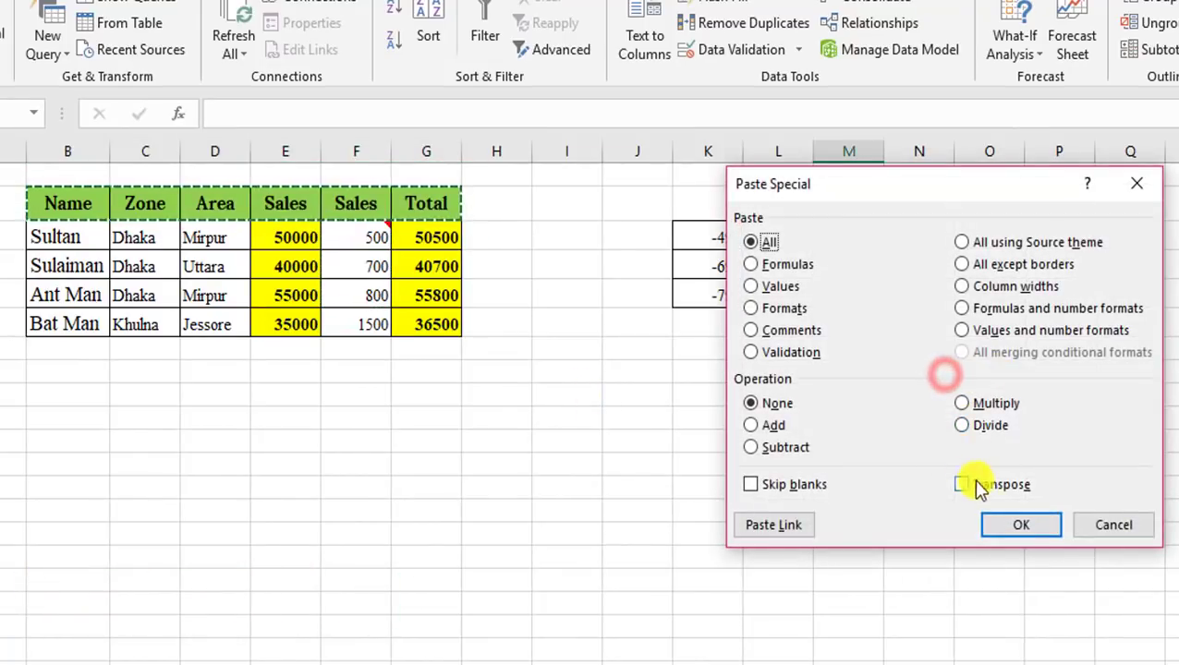
pyautogui.click(963, 484)
pyautogui.click(1020, 524)
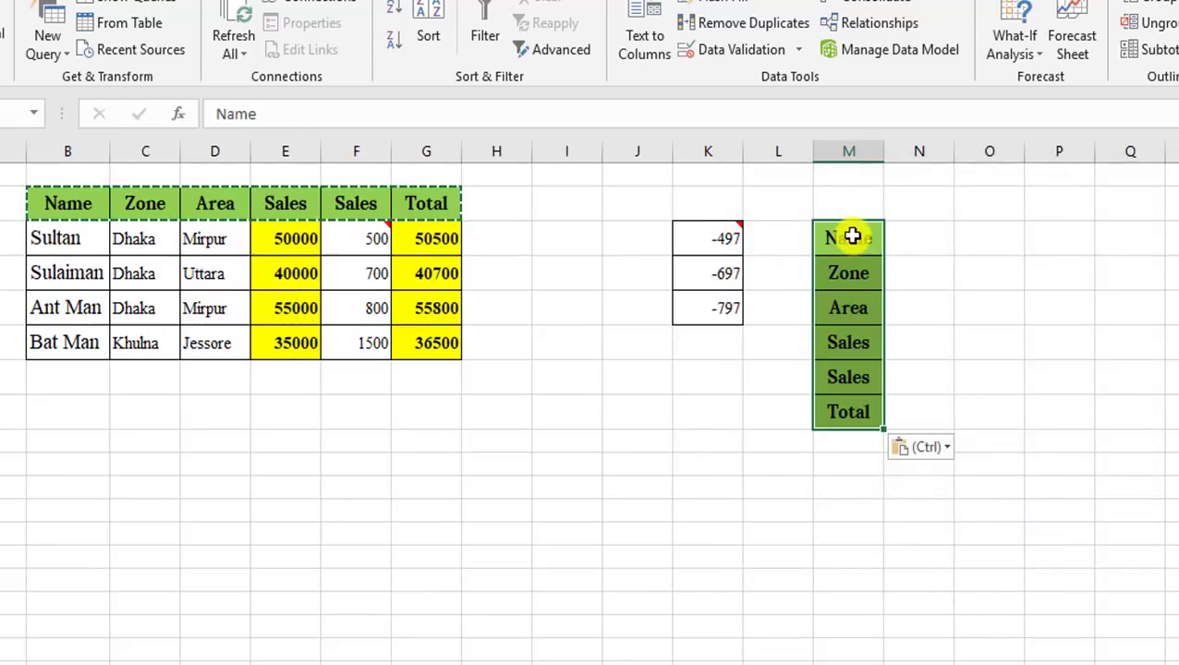
pyautogui.moveTo(855, 238); pyautogui.dragTo(879, 410)
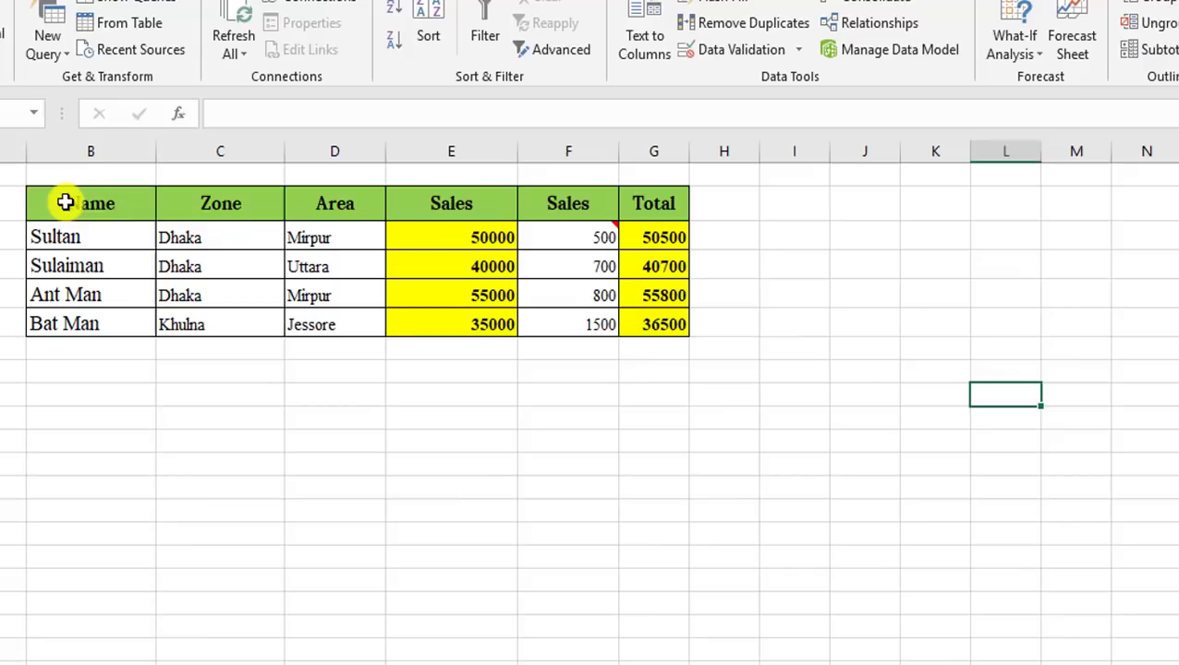
# Paste only the sales table's column widths onto columns I through N, starting at I3.
pyautogui.moveTo(65, 203); pyautogui.dragTo(650, 324)
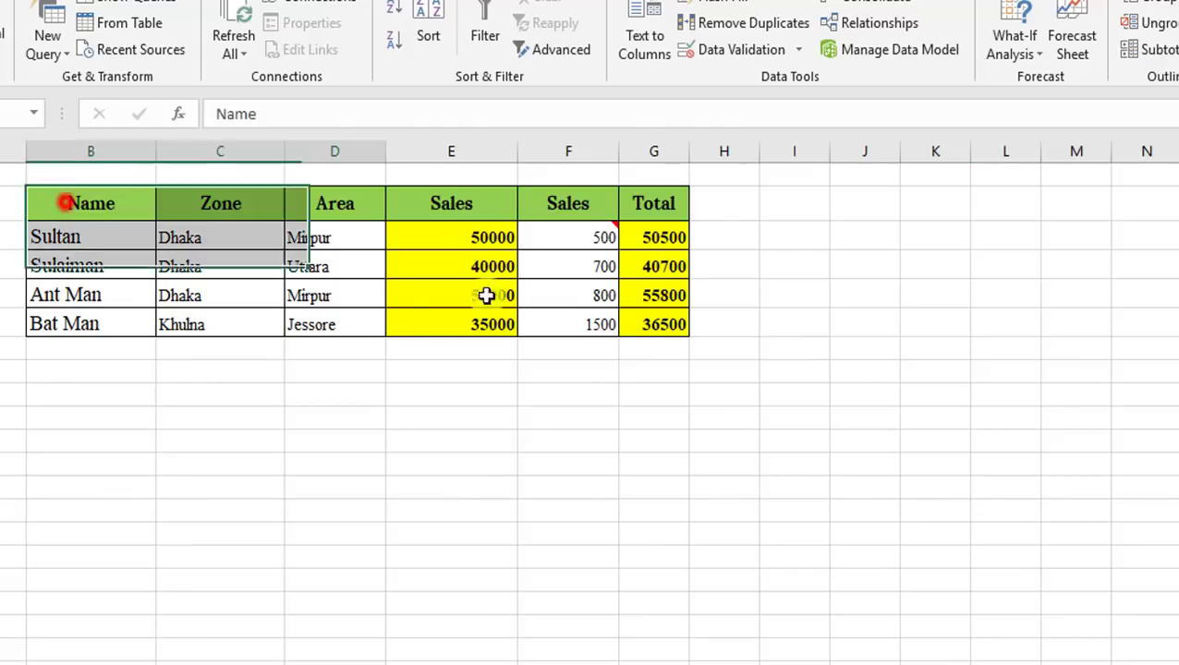
pyautogui.click(207, 216)
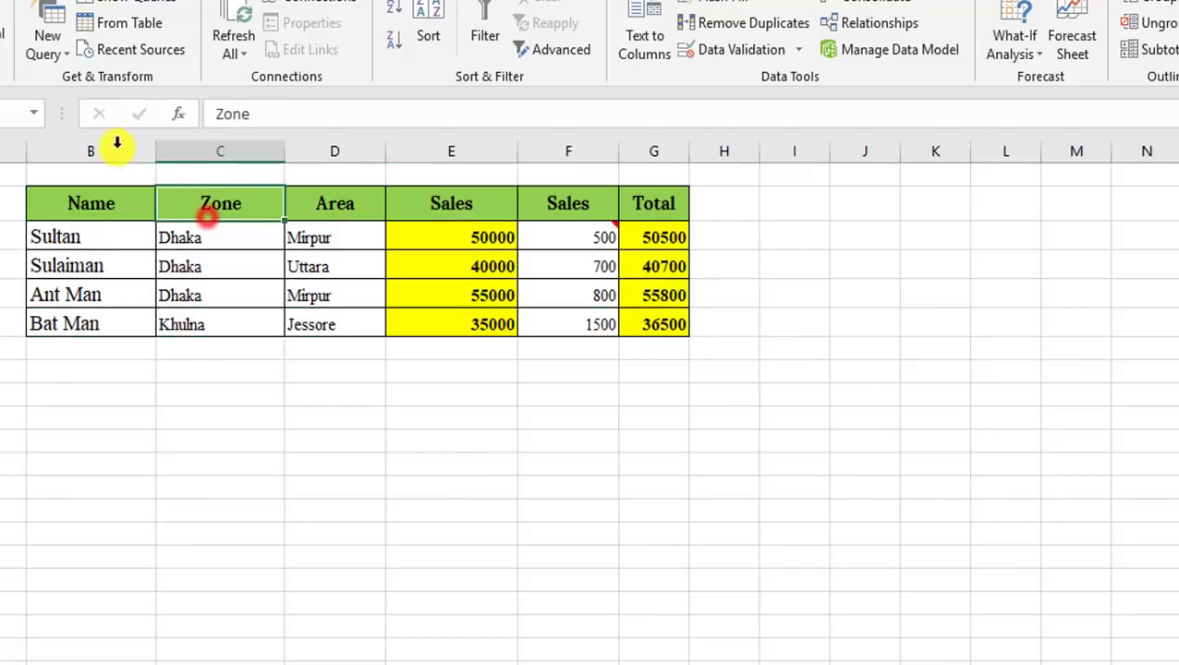
pyautogui.moveTo(78, 201)
pyautogui.mouseDown()
pyautogui.moveTo(591, 329)
pyautogui.moveTo(651, 325)
pyautogui.mouseUp()
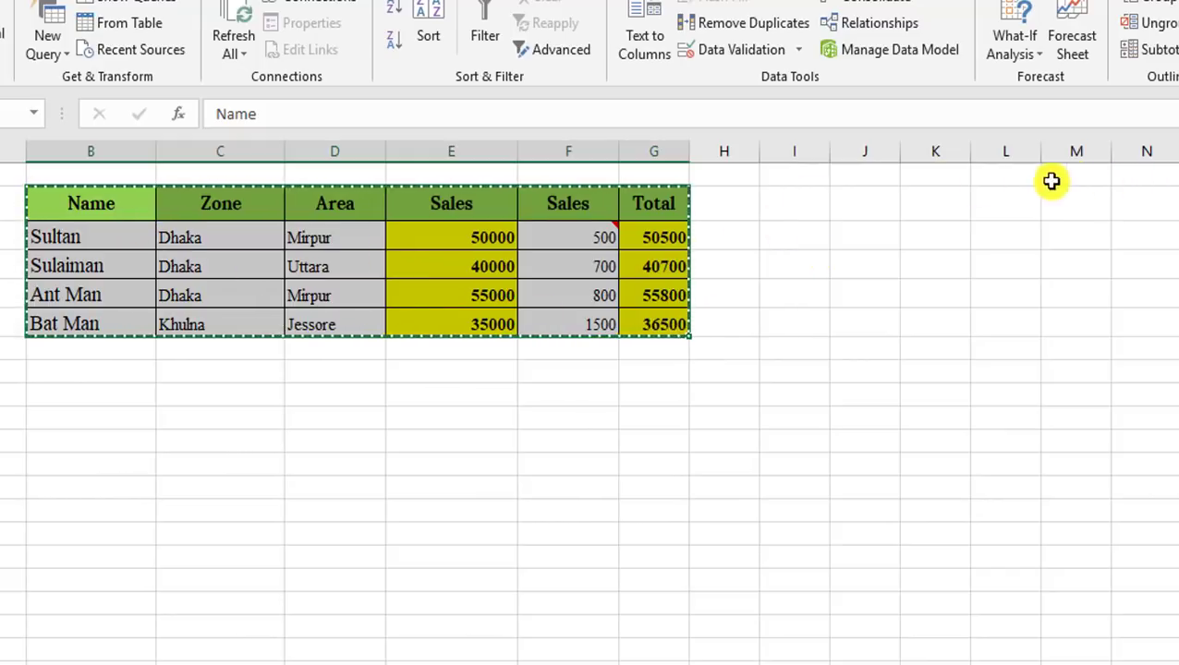
pyautogui.click(809, 194)
pyautogui.rightClick(809, 193)
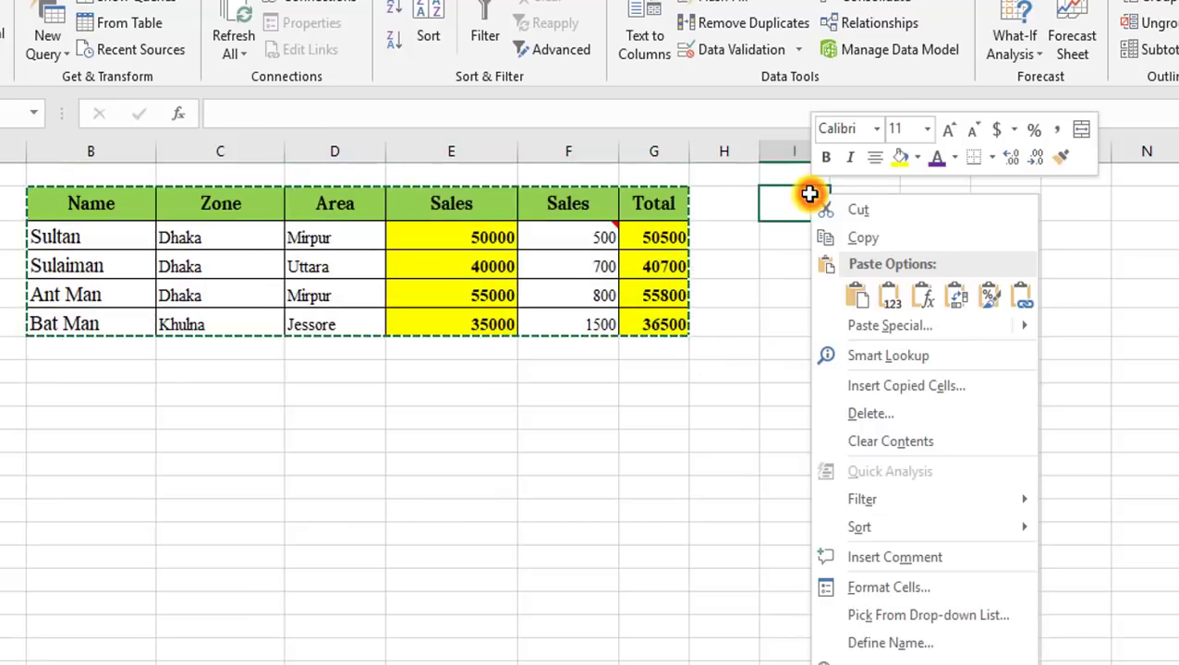
pyautogui.click(921, 325)
pyautogui.click(938, 237)
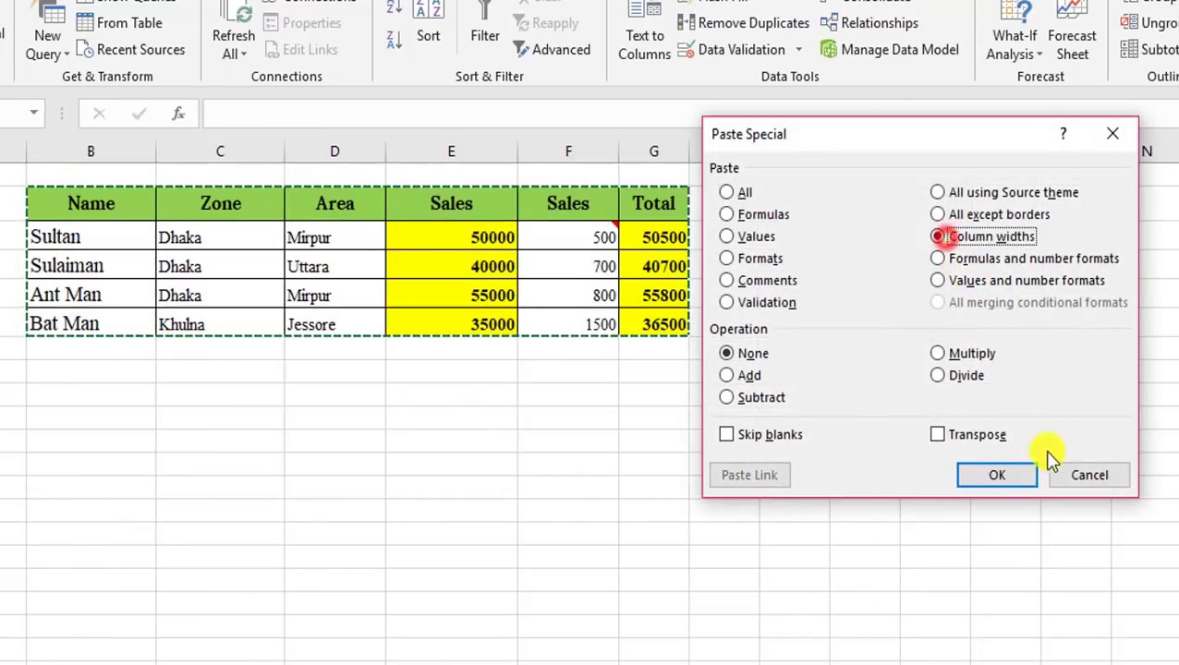
pyautogui.click(1007, 473)
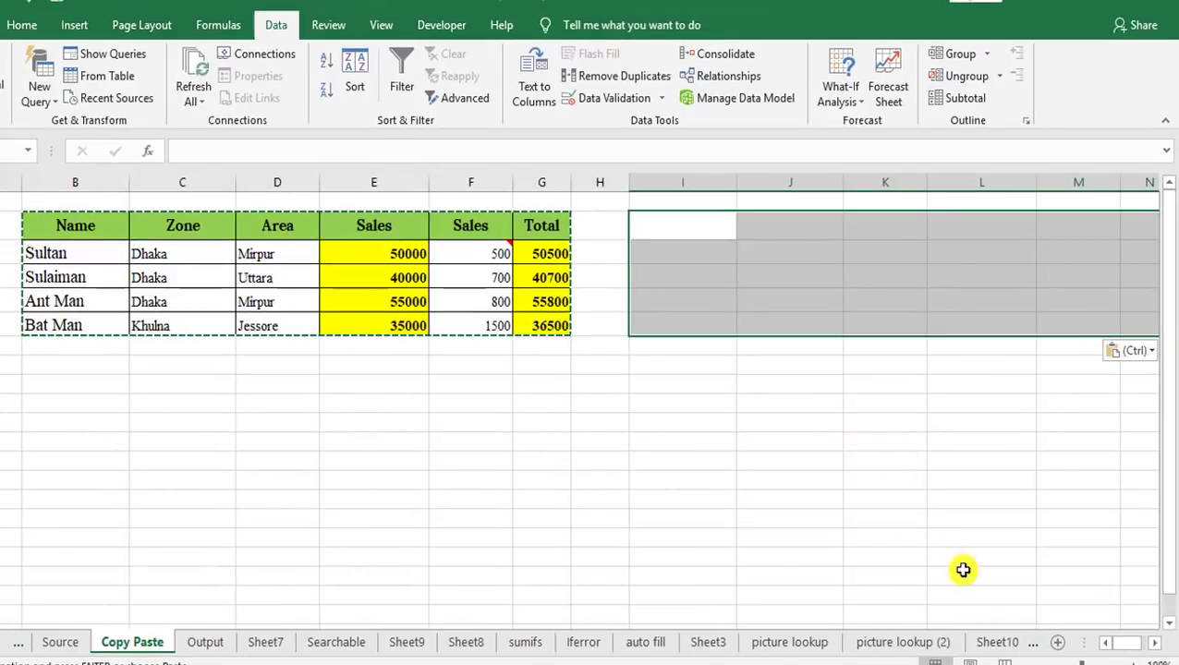
# Apply All Borders to the empty range in columns I–N, then select the whole sales table.
pyautogui.click(1122, 651)
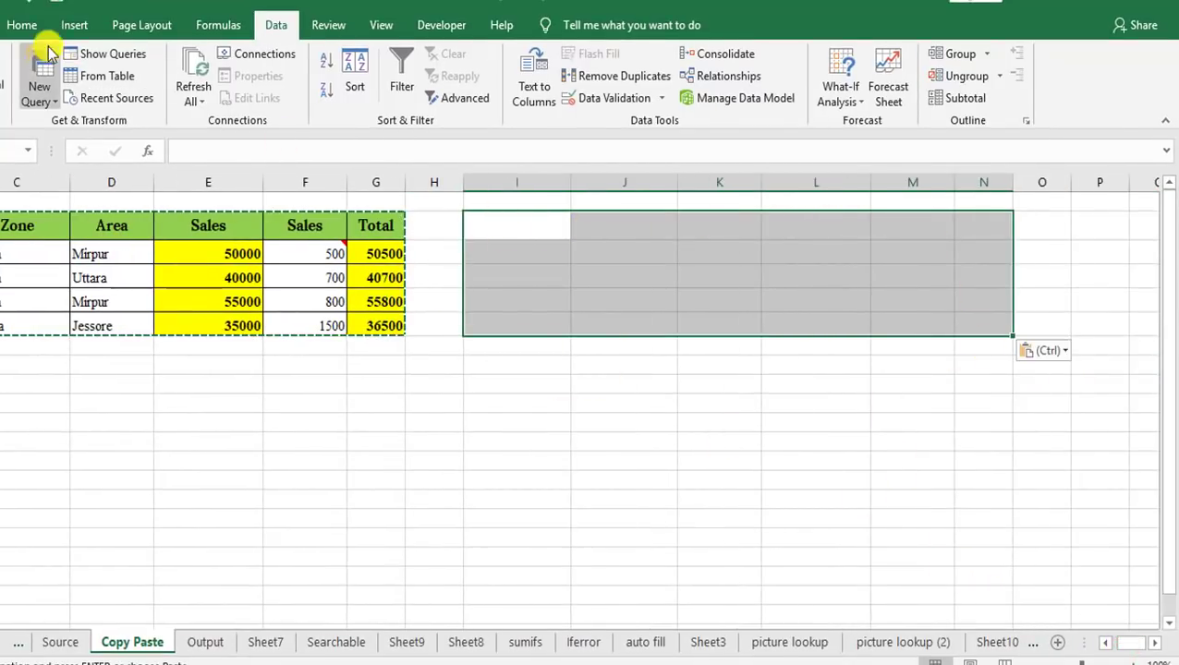
pyautogui.click(21, 25)
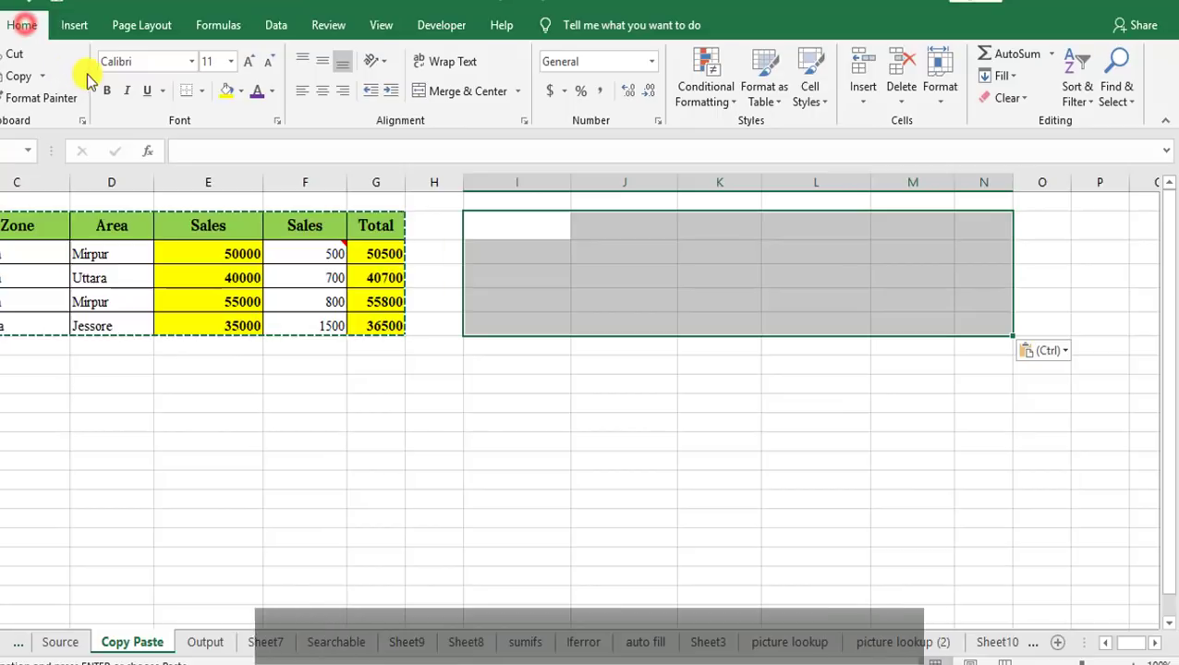
pyautogui.click(202, 92)
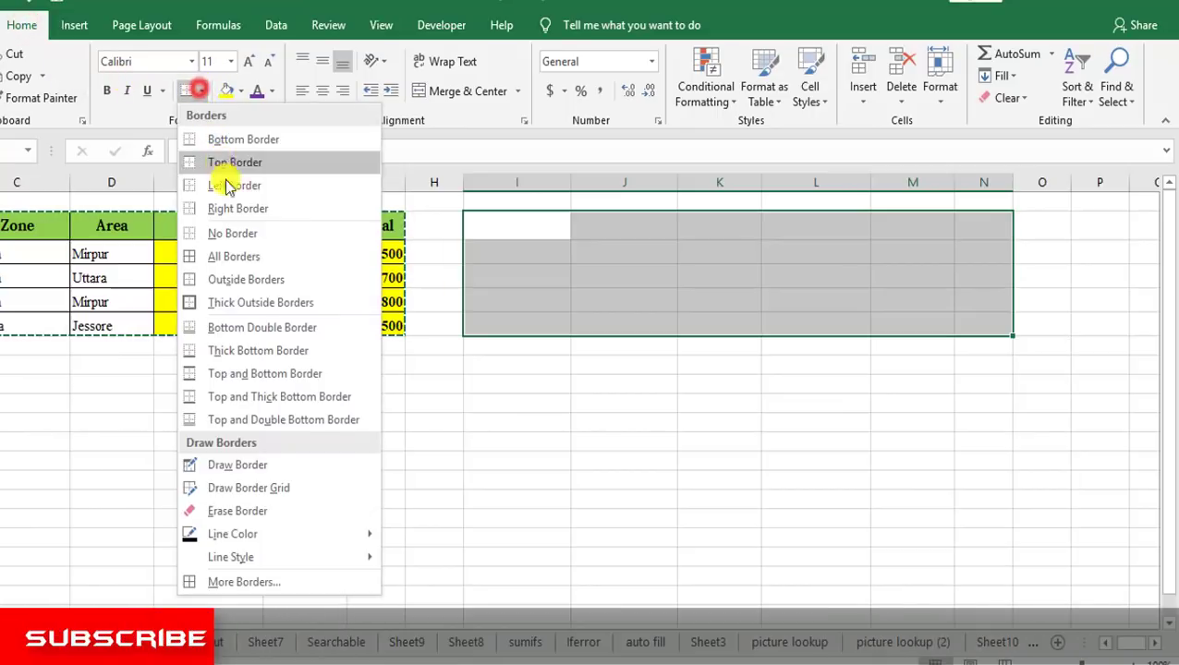
pyautogui.click(236, 255)
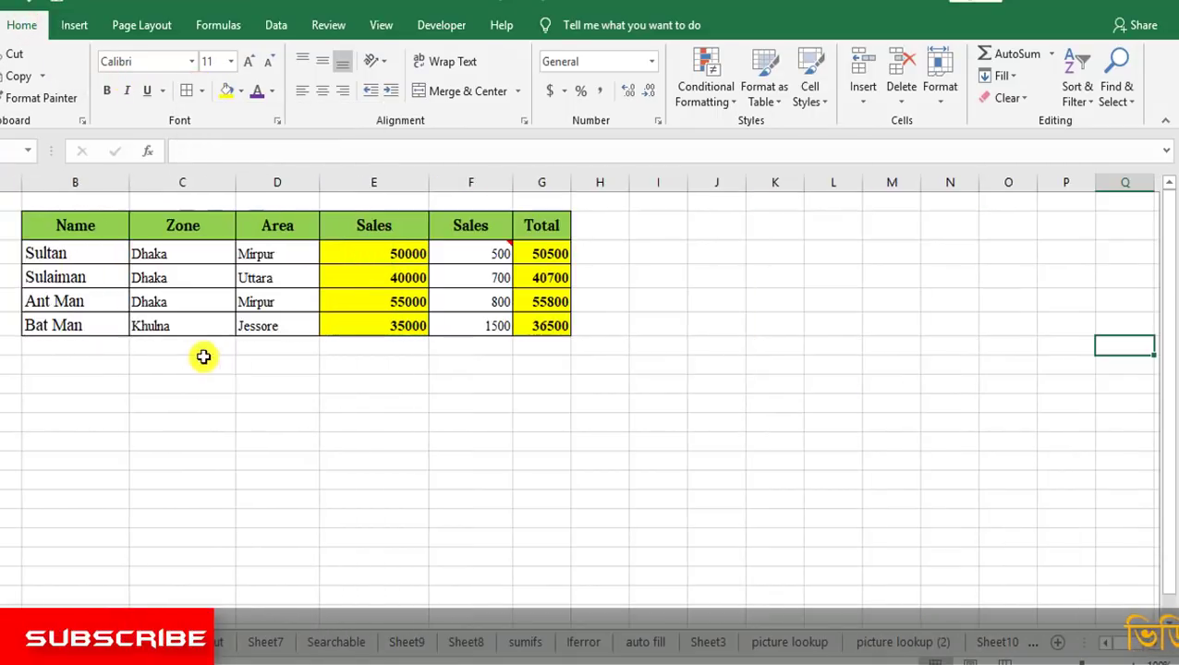
pyautogui.moveTo(67, 222); pyautogui.dragTo(542, 330)
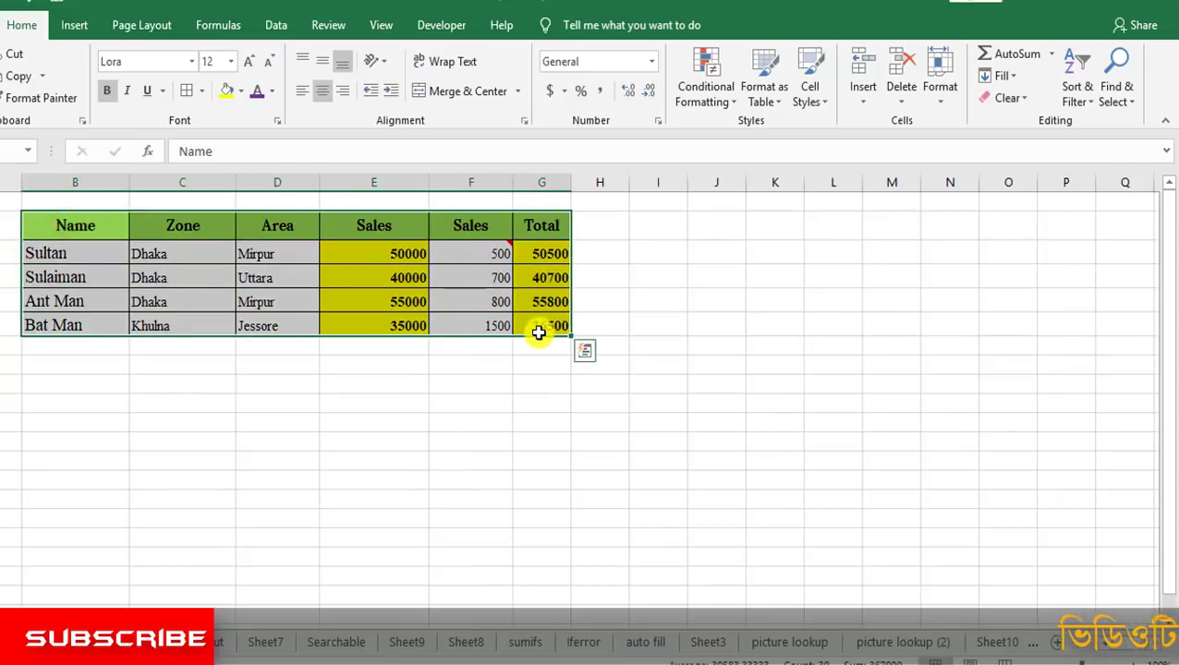
# Paste the sales table at I4 using All except borders, then check the copied 700 value.
pyautogui.click(646, 284)
pyautogui.rightClick(646, 284)
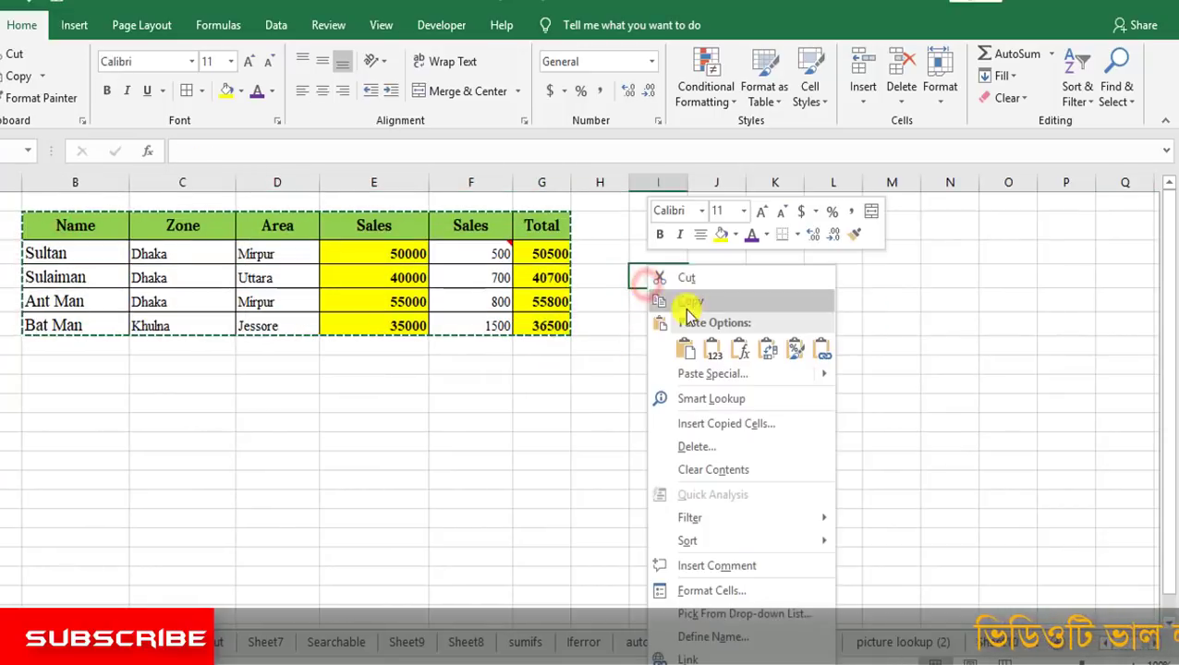
pyautogui.click(732, 384)
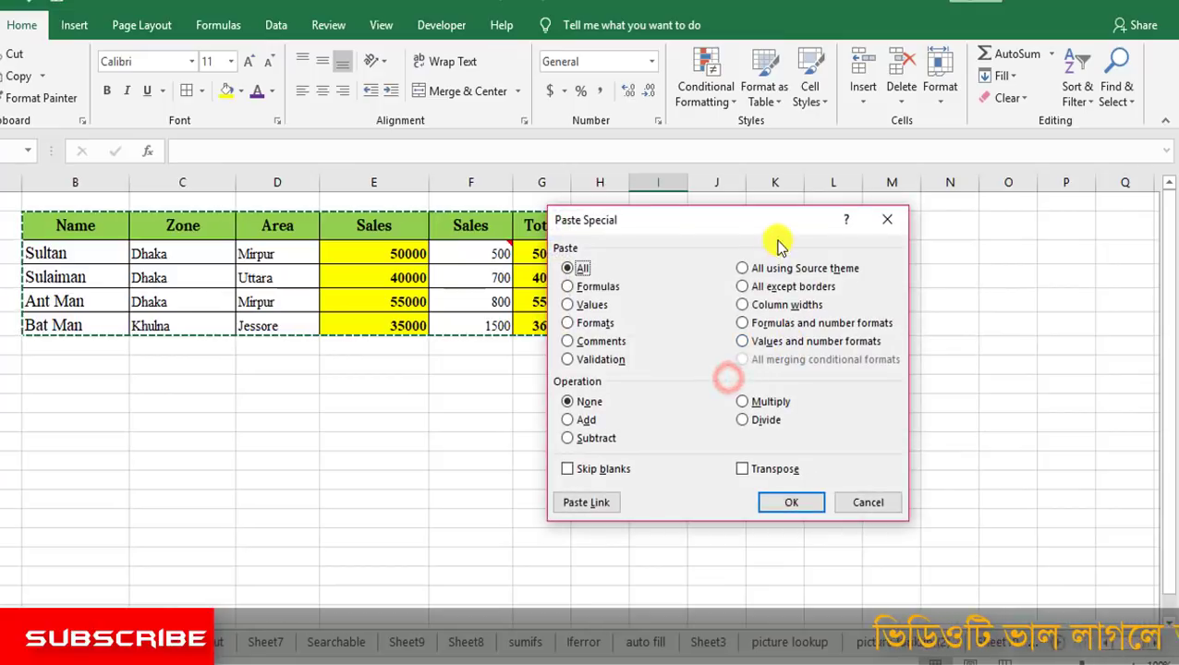
pyautogui.moveTo(767, 222); pyautogui.dragTo(393, 240)
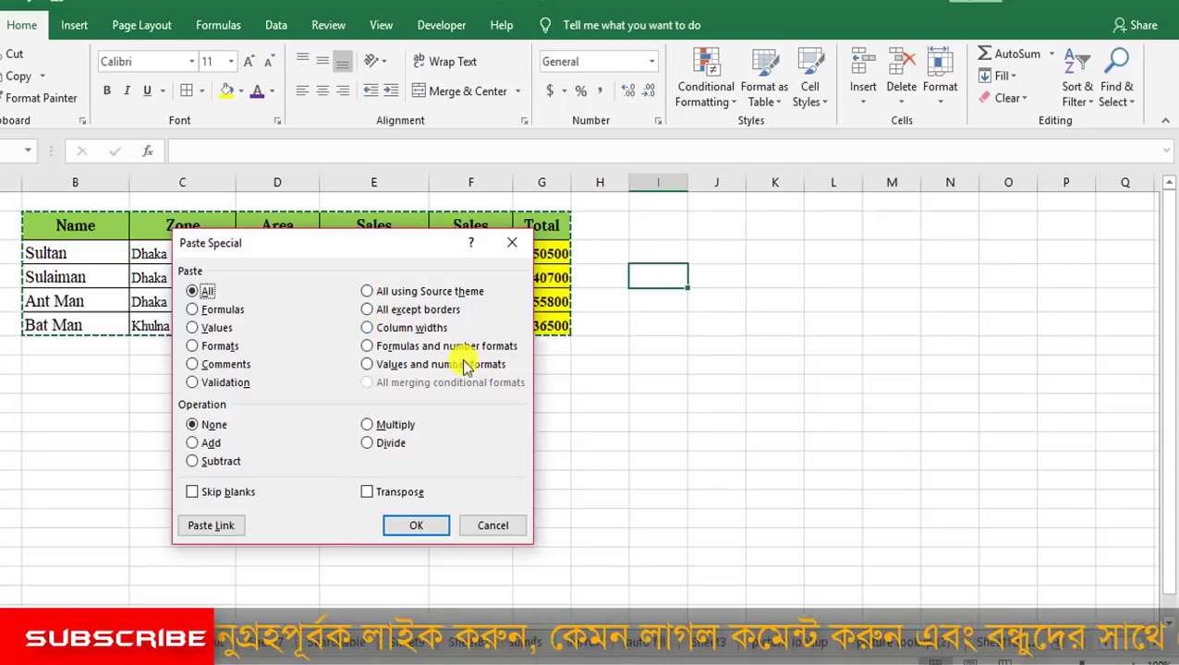
pyautogui.click(366, 309)
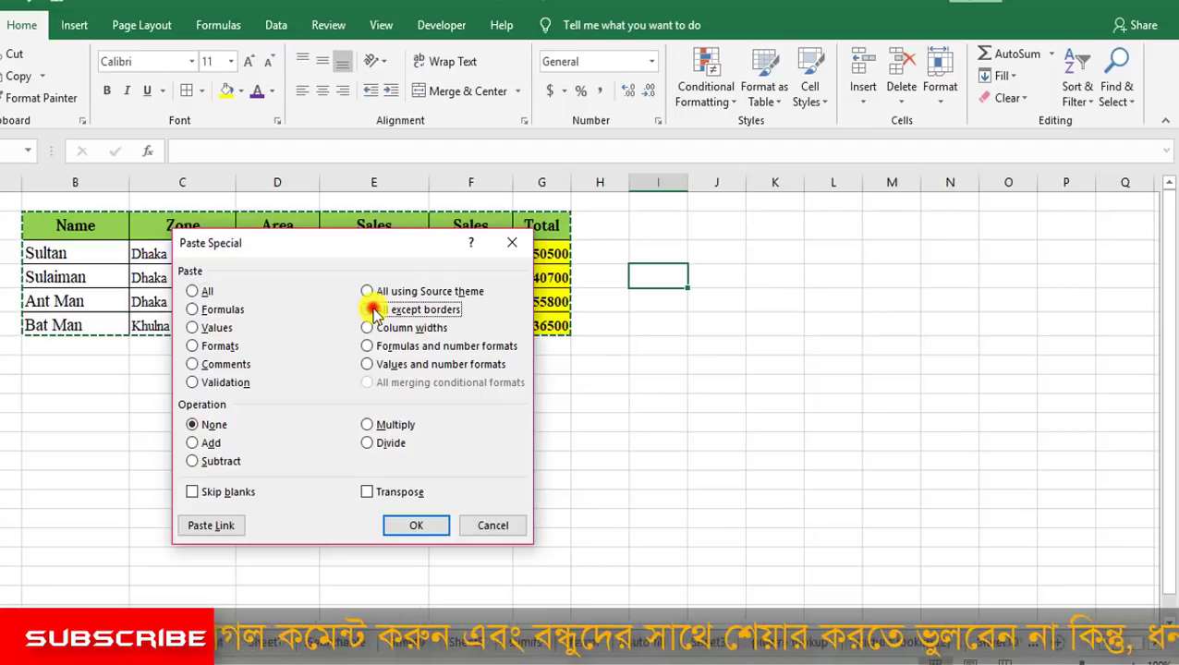
pyautogui.click(436, 524)
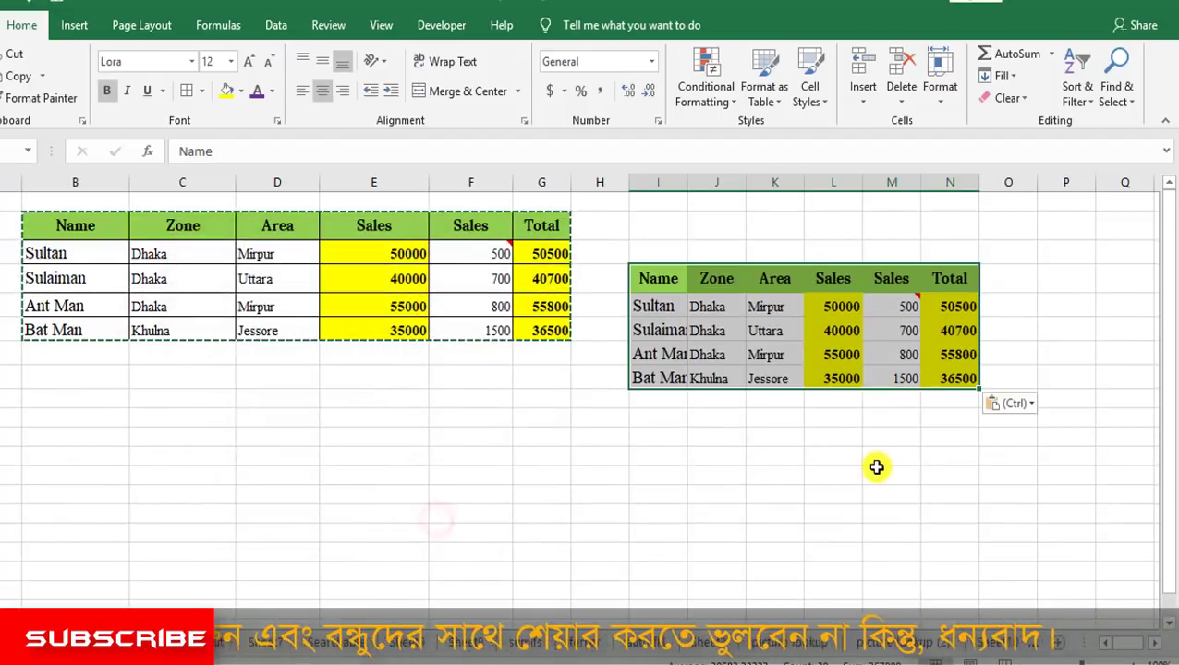
pyautogui.click(876, 469)
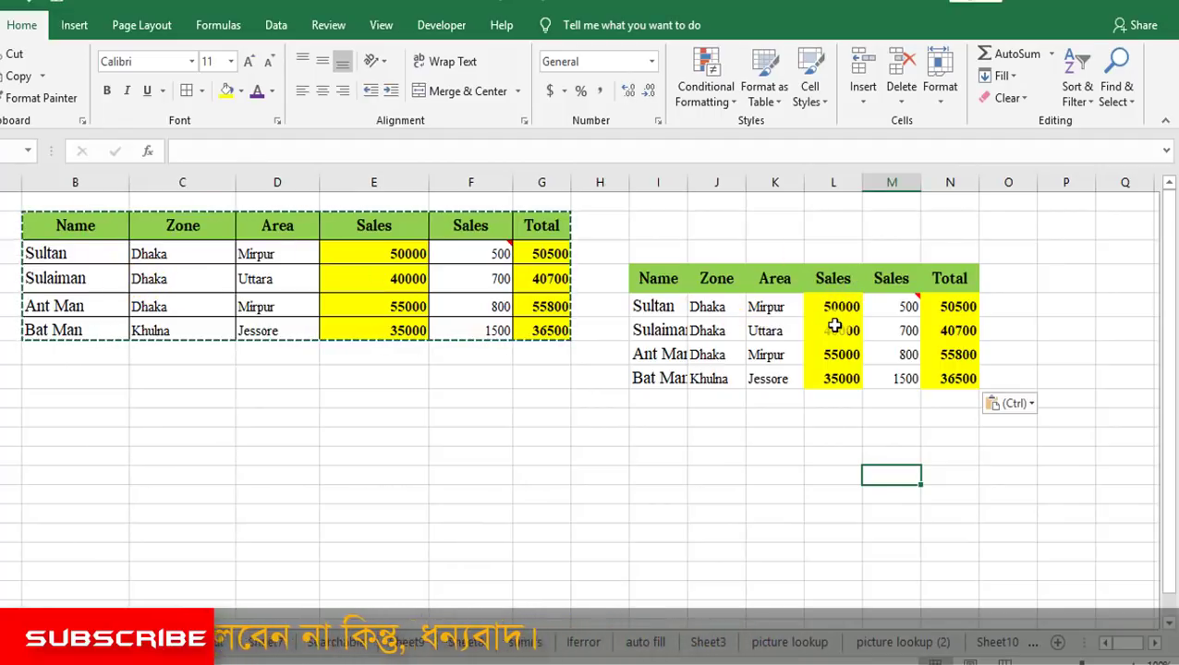
pyautogui.click(869, 331)
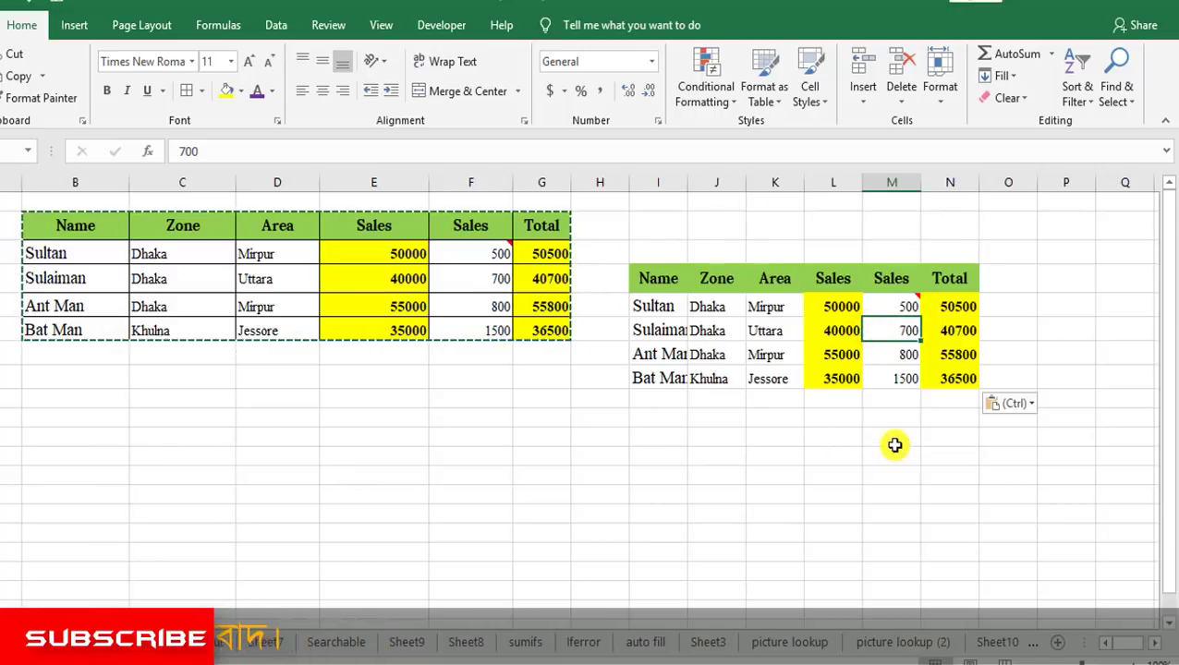
pyautogui.rightClick(536, 418)
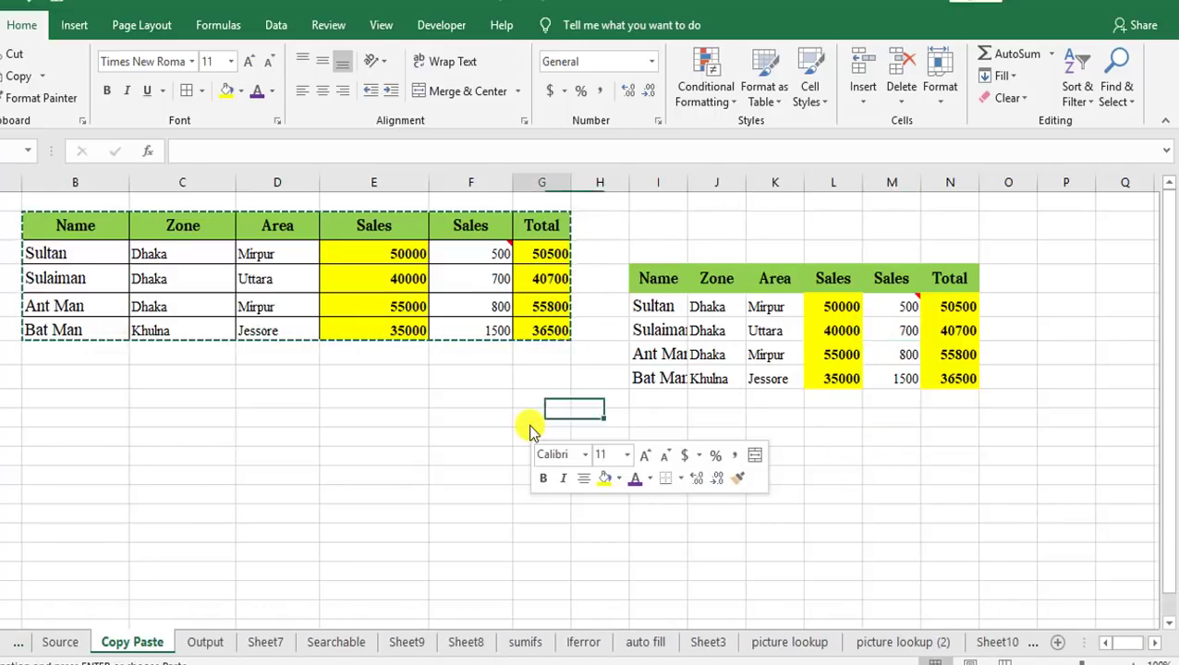
pyautogui.click(582, 125)
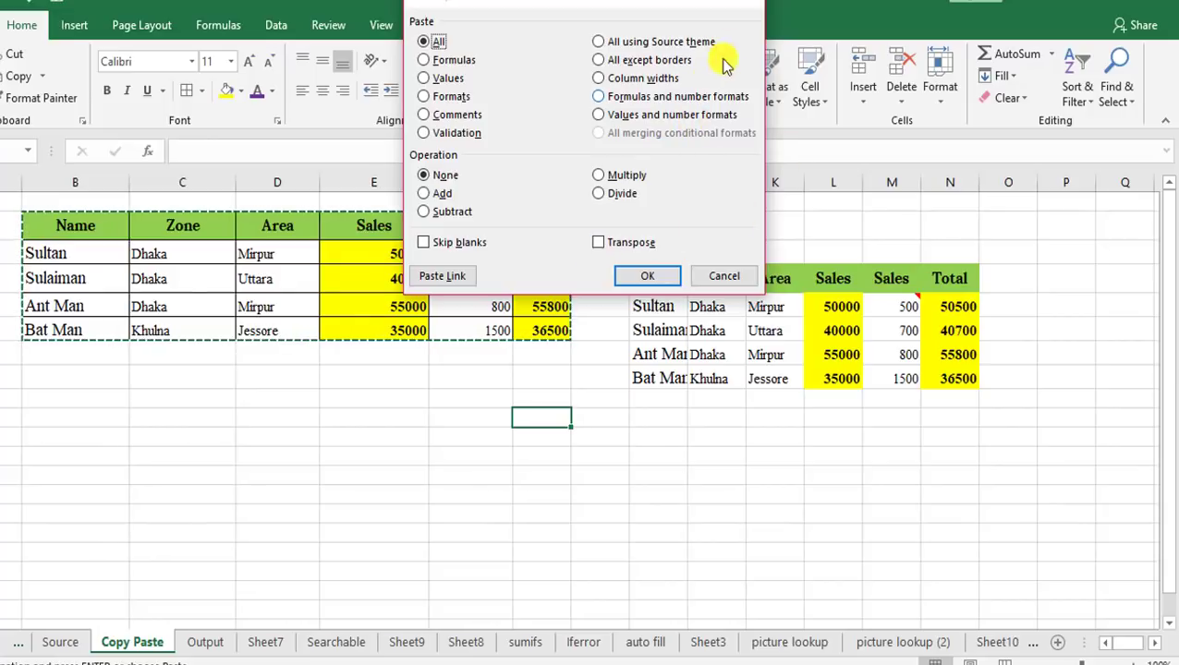
pyautogui.click(743, 3)
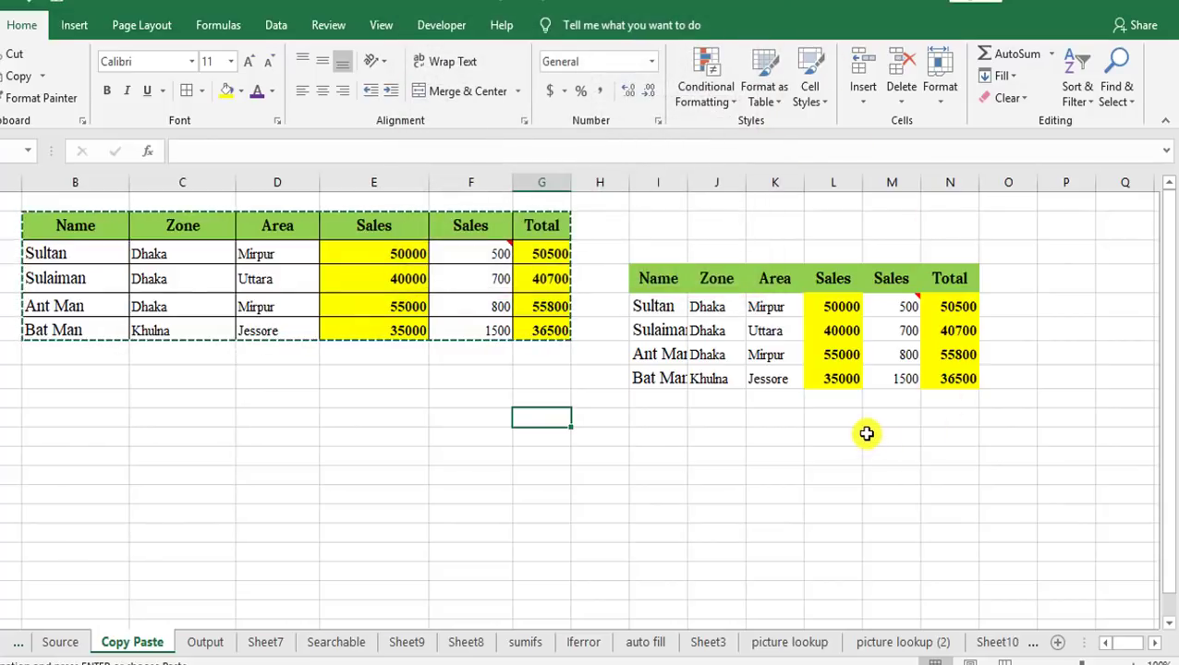